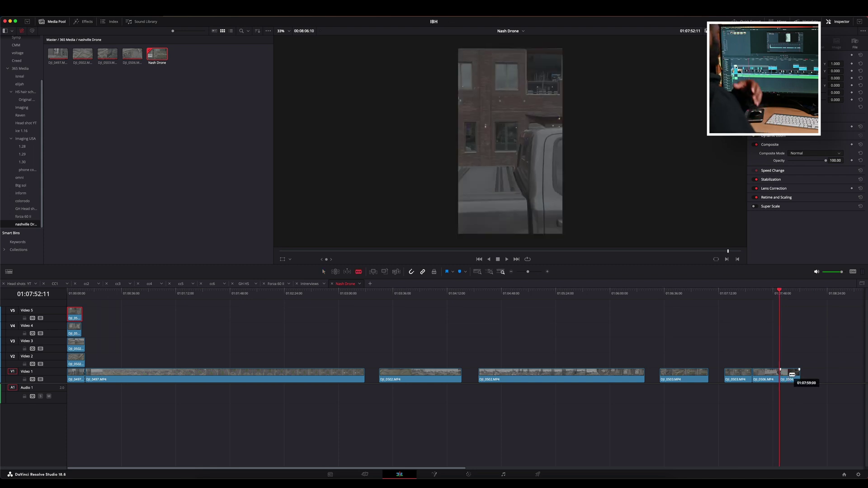
# Delete the leftover footage on Video 1 and move the stack of five short clips further along the timeline.
pyautogui.moveTo(809, 357); pyautogui.dragTo(224, 375)
pyautogui.press('BackSpace')
pyautogui.moveTo(93, 306); pyautogui.dragTo(71, 379)
pyautogui.moveTo(76, 364); pyautogui.dragTo(111, 364)
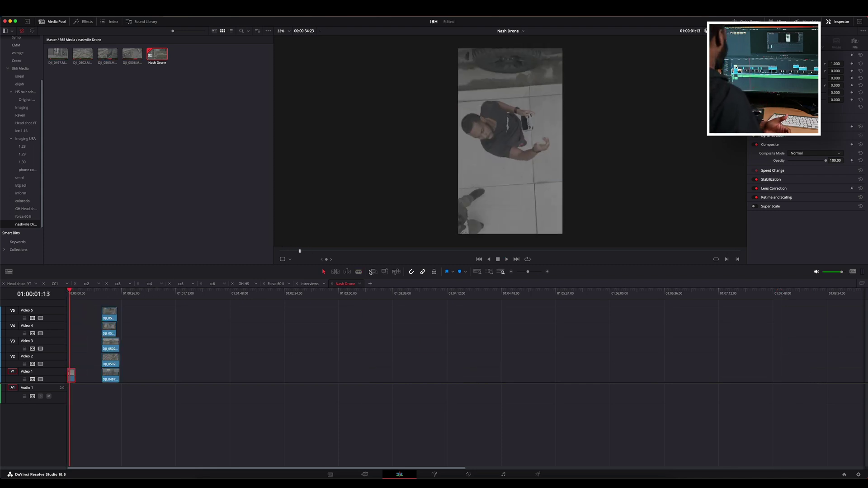
# Extend the start of the DJI_0506 clip back to the timeline start and trim its end to 01:00:06:16.
pyautogui.press('super+equal')
pyautogui.press('super+equal')
pyautogui.press('super+equal')
pyautogui.moveTo(102, 375); pyautogui.dragTo(120, 376)
pyautogui.moveTo(86, 374); pyautogui.dragTo(86, 374)
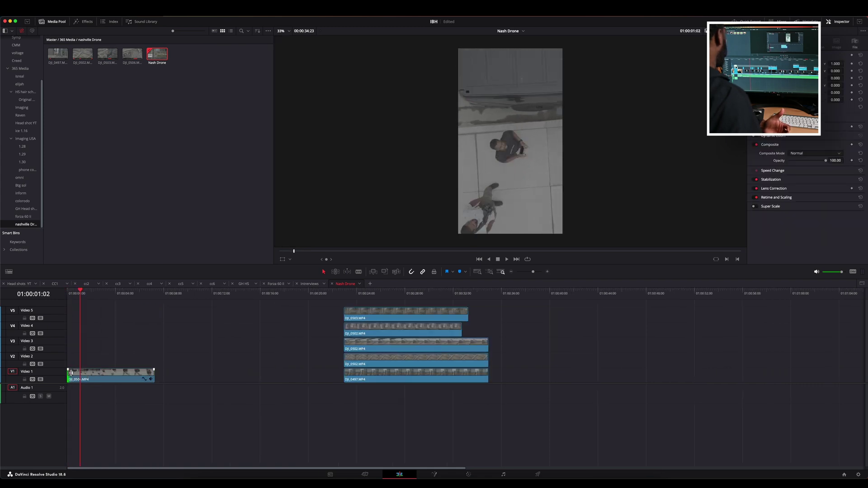
pyautogui.moveTo(136, 375); pyautogui.dragTo(145, 375)
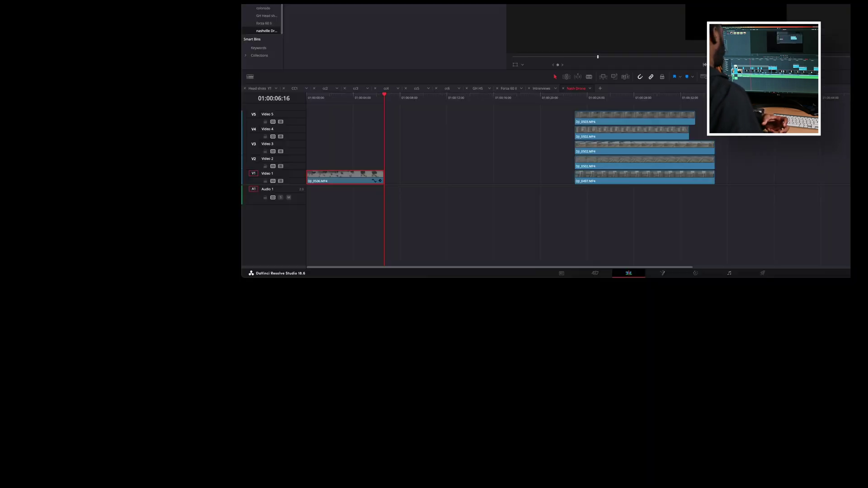
# Play back the trimmed DJI_0506 clip from the timeline start and return the playhead to 01:00:00:00.
pyautogui.click(69, 294)
pyautogui.press('space')
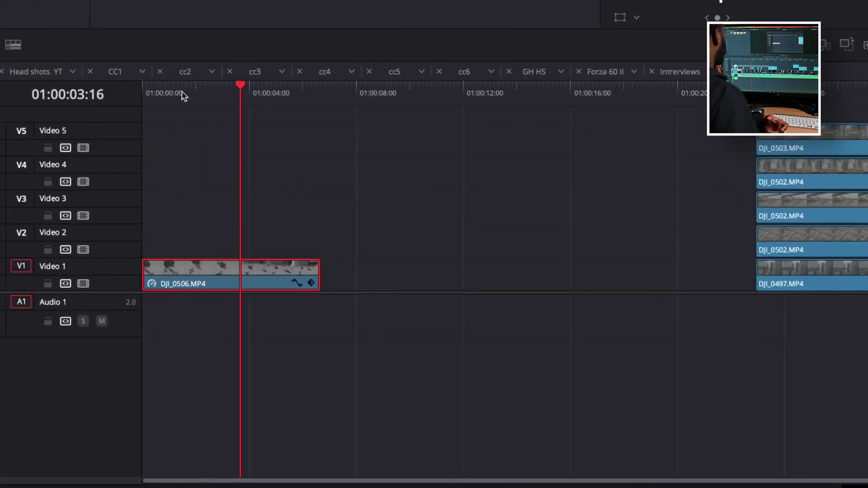
pyautogui.moveTo(183, 95); pyautogui.dragTo(135, 87)
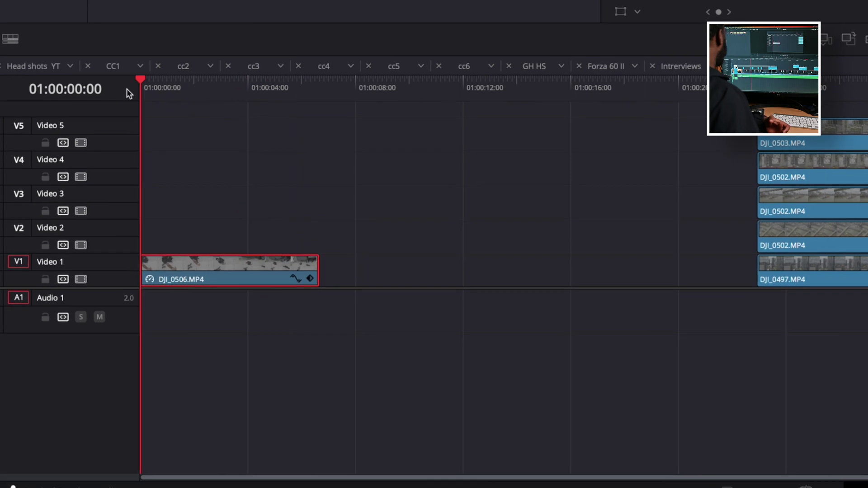
# Show the retime controls on DJI_0506 and add speed points at about 01:00:01:04 and 01:00:05:07.
pyautogui.rightClick(244, 273)
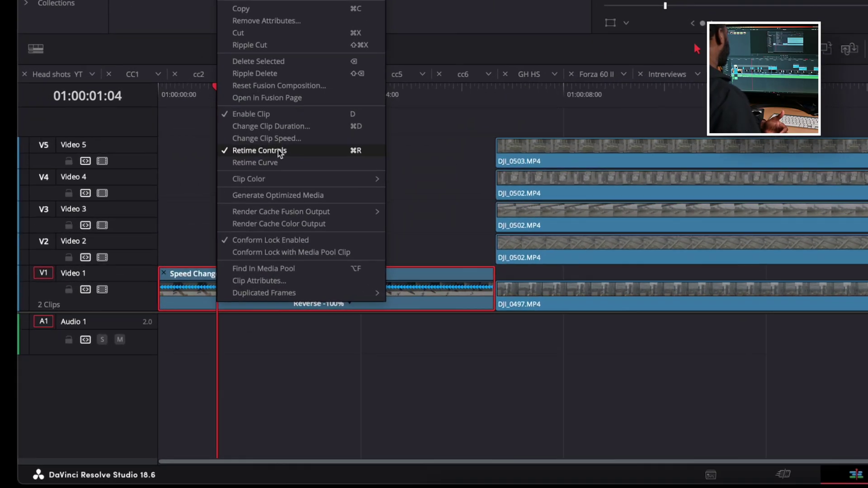
pyautogui.click(158, 393)
pyautogui.click(165, 402)
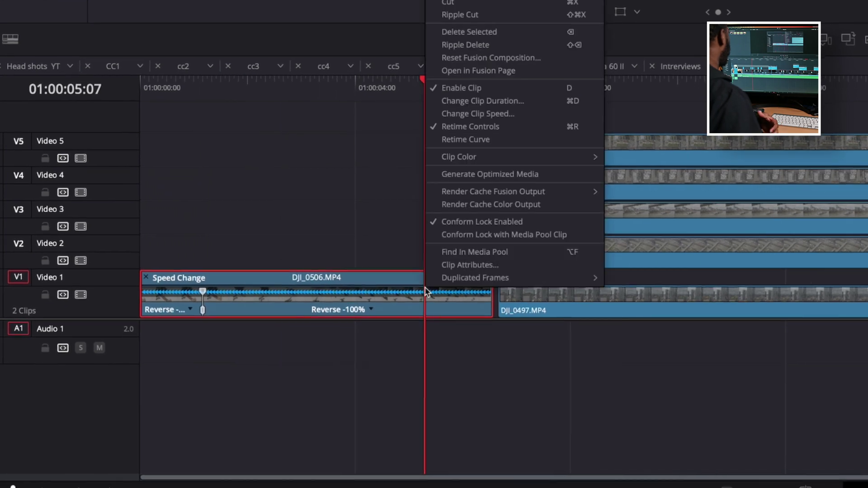
pyautogui.click(372, 313)
pyautogui.click(393, 333)
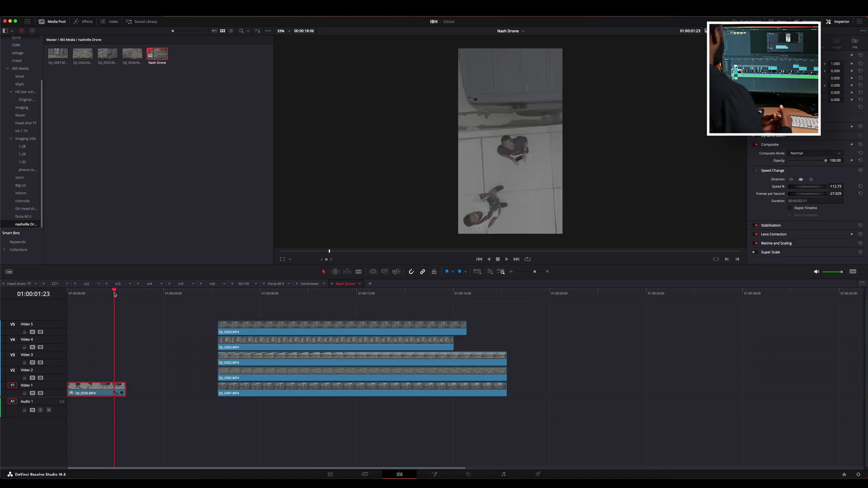
# Show the shortened clip's retime controls and pick MagicZoomV3 from the zoom effects.
pyautogui.rightClick(103, 390)
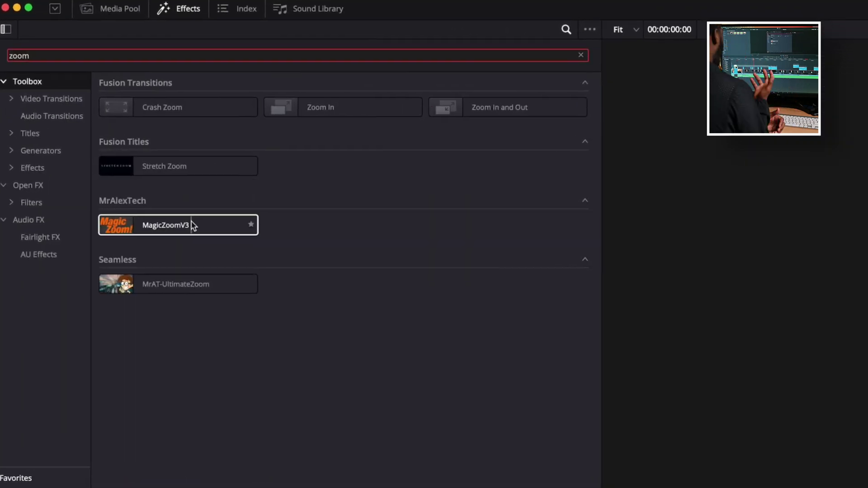
pyautogui.moveTo(192, 225); pyautogui.dragTo(195, 299)
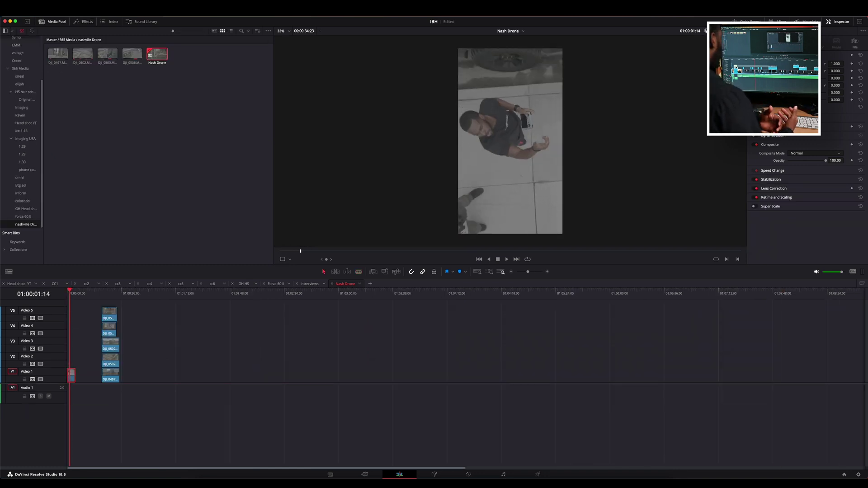
# Shift the DJI_0506 clip, extend its start back to the timeline start, and play it.
pyautogui.moveTo(69, 298); pyautogui.dragTo(68, 297)
pyautogui.press('super+equal')
pyautogui.press('super+equal')
pyautogui.press('super+equal')
pyautogui.moveTo(90, 376); pyautogui.dragTo(109, 377)
pyautogui.moveTo(88, 373); pyautogui.dragTo(71, 373)
pyautogui.press('space')
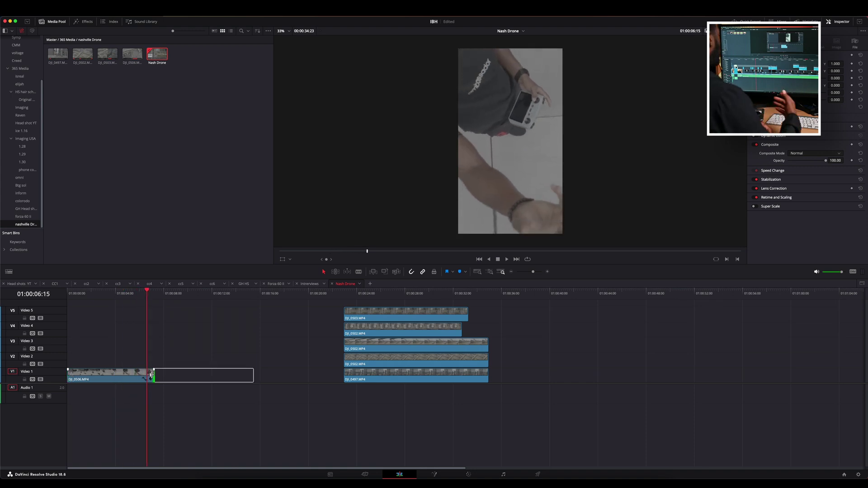
# Trim the end of DJI_0506 at the playhead and reverse its playback direction, checking it from the timeline start.
pyautogui.moveTo(151, 375); pyautogui.dragTo(146, 374)
pyautogui.click(801, 179)
pyautogui.click(68, 297)
pyautogui.press('space')
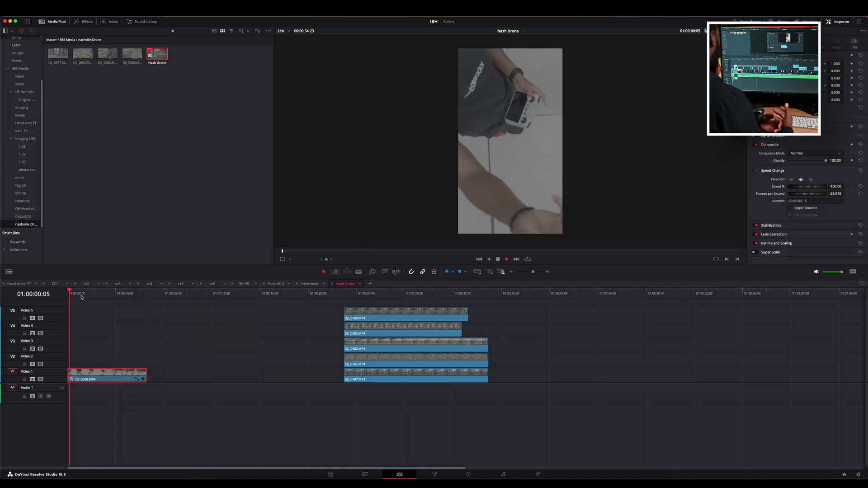
pyautogui.press('Up')
# Show the retime controls on DJI_0506 and delete the gap between it and the stacked clips.
pyautogui.rightClick(129, 371)
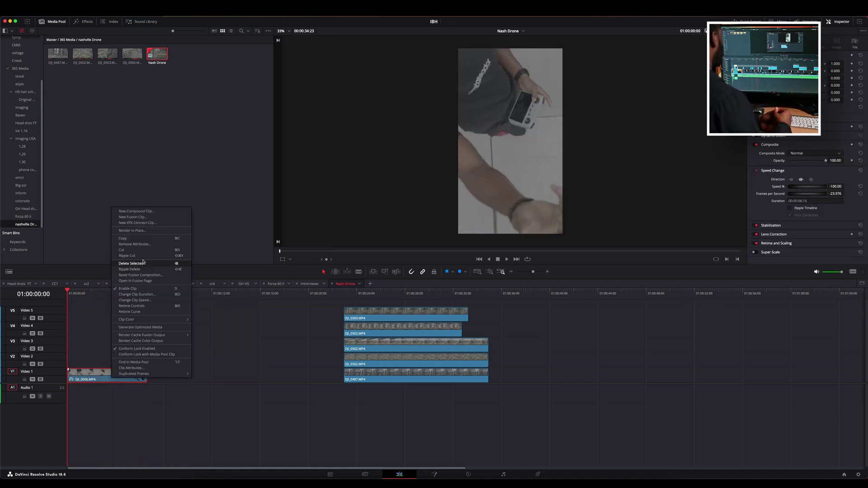
pyautogui.click(147, 307)
pyautogui.press('super+=')
pyautogui.click(467, 375)
pyautogui.press('BackSpace')
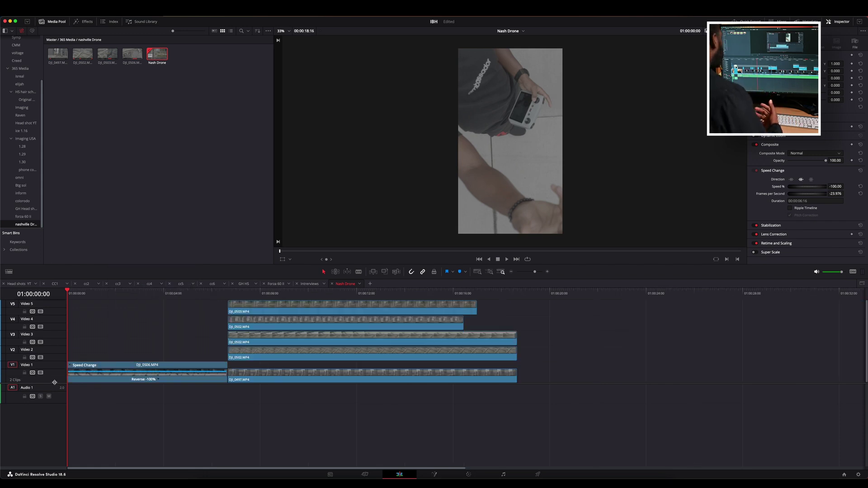
# Lower the divider between the video and audio tracks and add a speed point to DJI_0506 at about 01:00:01:04.
pyautogui.moveTo(55, 383); pyautogui.dragTo(54, 397)
pyautogui.rightClick(95, 394)
pyautogui.click(162, 396)
pyautogui.click(159, 393)
pyautogui.click(168, 402)
# Add a second speed point near 01:00:05:07 and speed up the segment between the two points, closing the retime controls.
pyautogui.press('space')
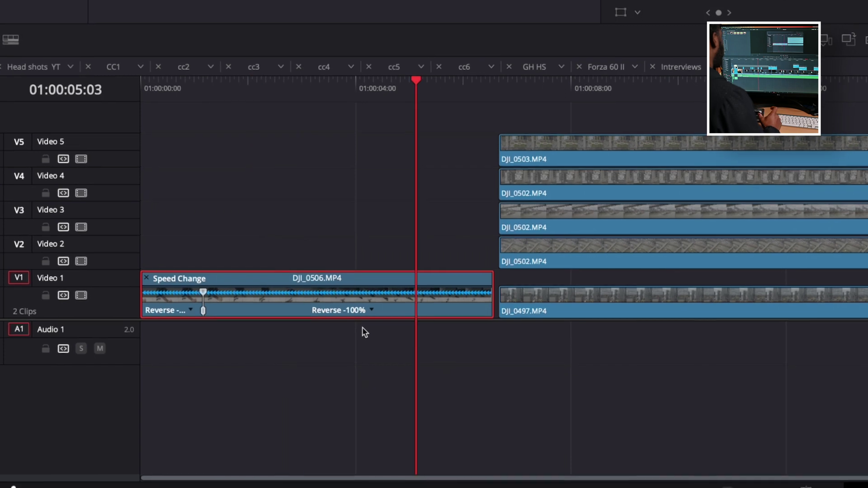
pyautogui.click(372, 311)
pyautogui.click(419, 333)
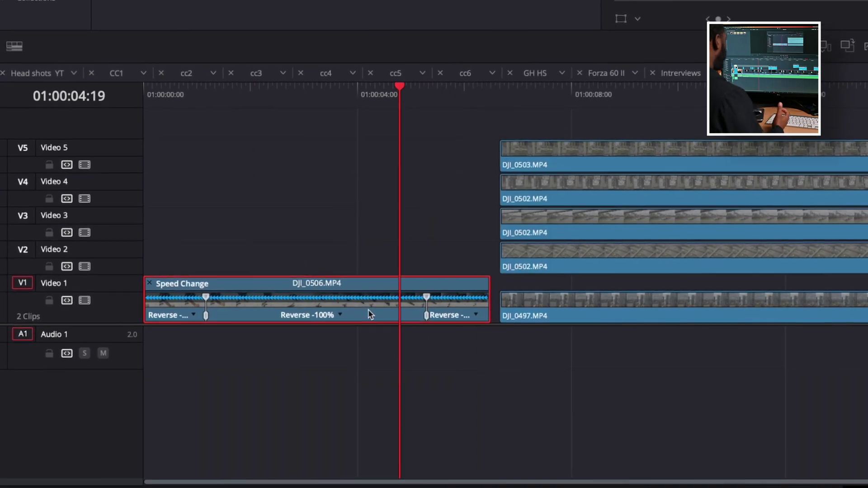
pyautogui.click(340, 315)
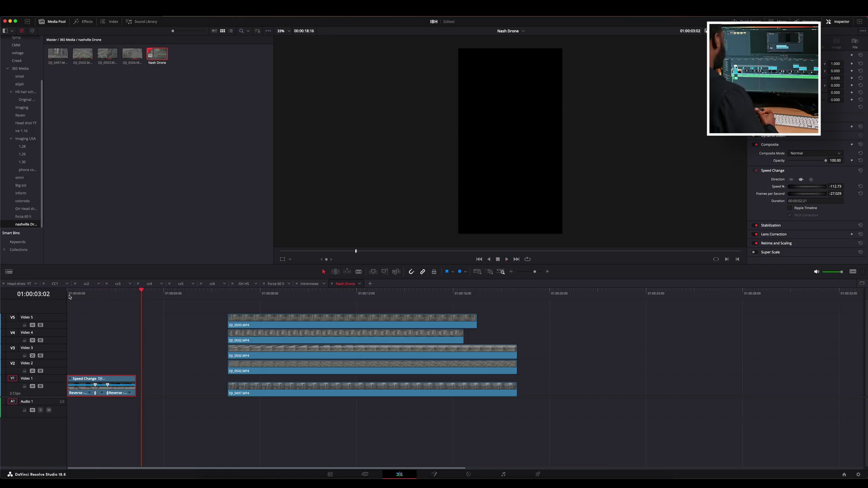
pyautogui.click(70, 378)
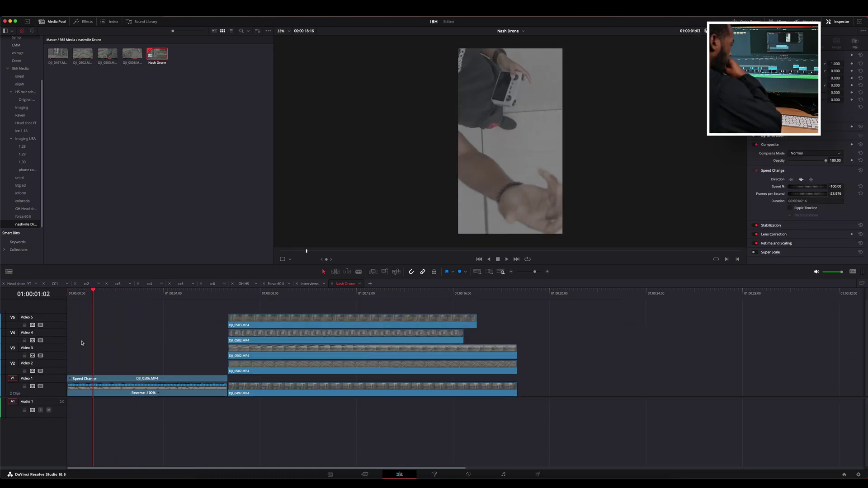
# Add two speed points to the reversed DJI_0506 clip, one shortly after 01:00:01:00 and one at 01:00:05:07.
pyautogui.moveTo(81, 342); pyautogui.dragTo(95, 385)
pyautogui.rightClick(96, 385)
pyautogui.click(160, 395)
pyautogui.click(171, 393)
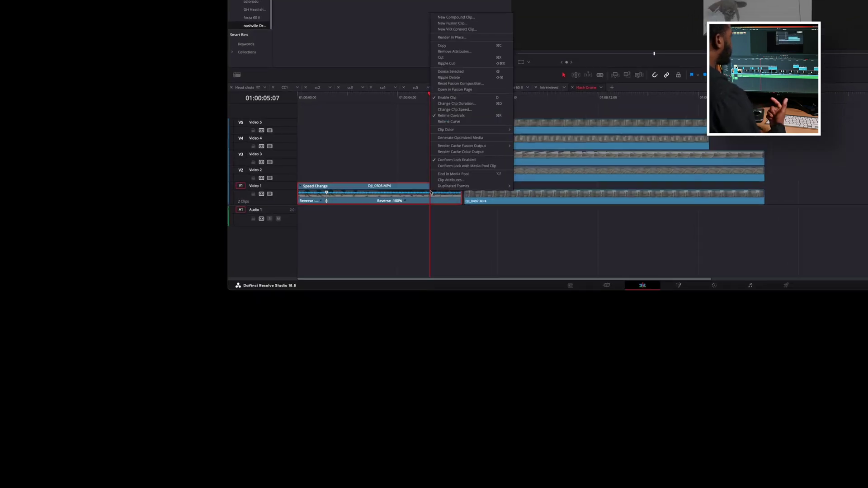
pyautogui.click(190, 401)
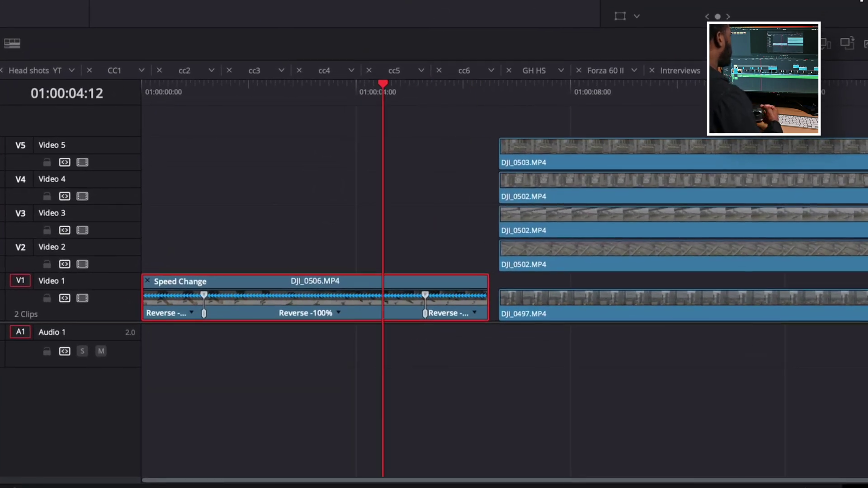
# Change the speed of the segment between the two speed points to 800% and close the retime controls.
pyautogui.click(339, 313)
pyautogui.moveTo(376, 358)
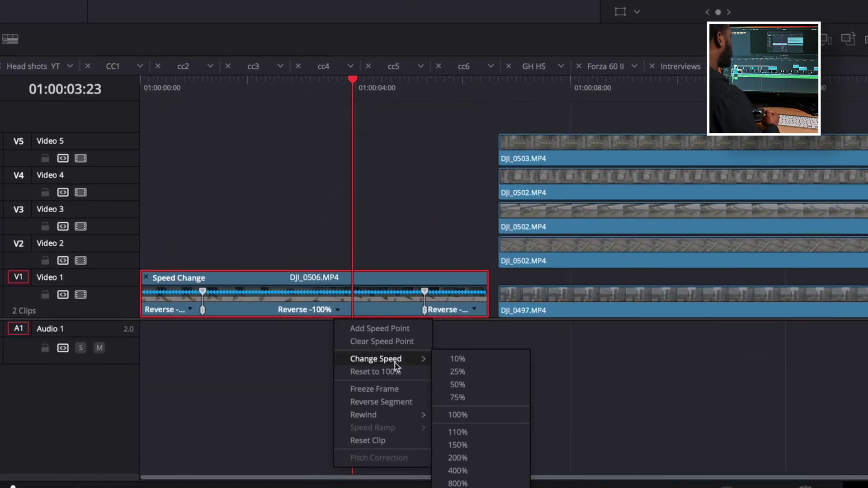
pyautogui.click(506, 479)
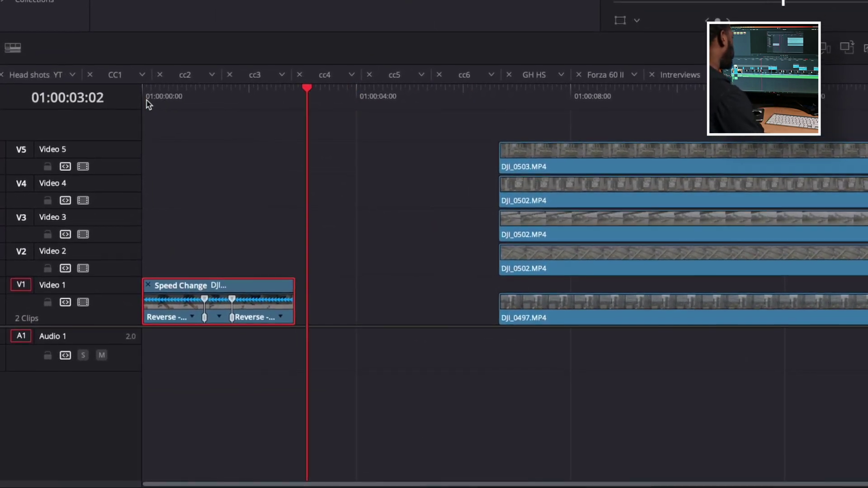
pyautogui.click(164, 100)
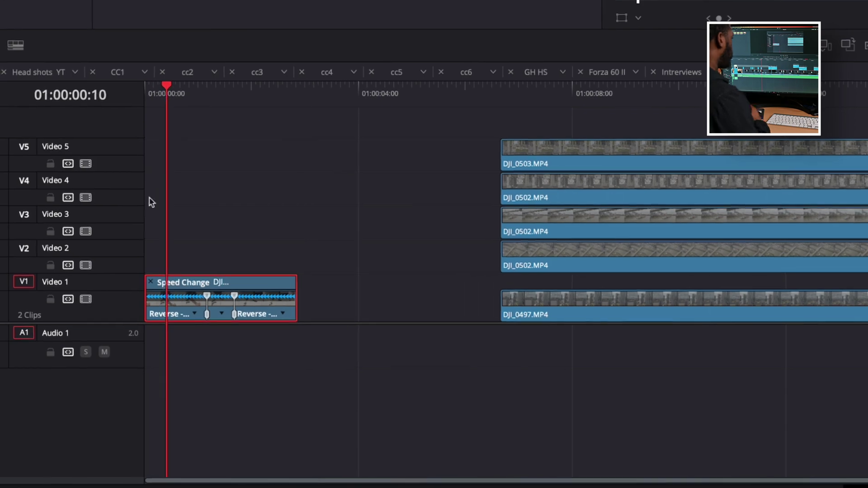
pyautogui.click(148, 285)
# Trim the start of the DJI_0506 clip to 01:00:00:10 and delete the gap left before it.
pyautogui.moveTo(144, 306); pyautogui.dragTo(165, 306)
pyautogui.press('space')
pyautogui.press('space')
pyautogui.click(152, 315)
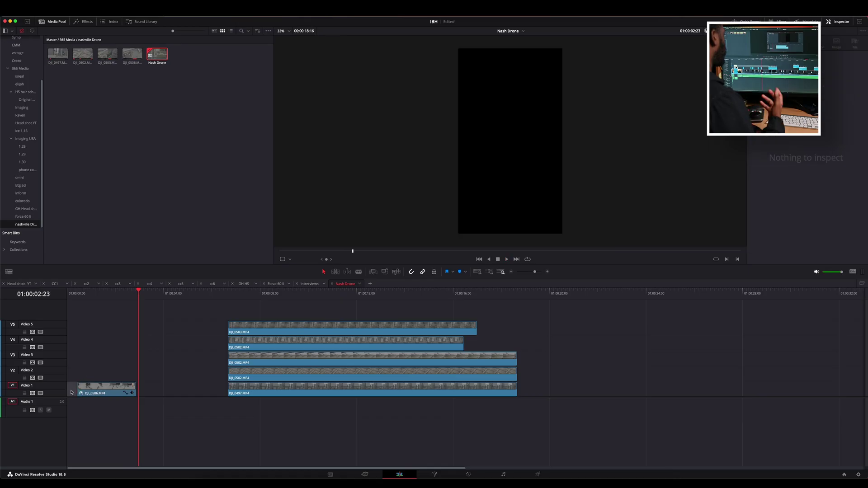
pyautogui.press('BackSpace')
# Show the clip's retime controls again and search the effects for "zoom", picking MagicZoomV3.
pyautogui.hotkey('shift', 'Left')
pyautogui.rightClick(102, 391)
pyautogui.click(129, 315)
pyautogui.click(87, 21)
pyautogui.click(257, 31)
pyautogui.write('zoom')
pyautogui.moveTo(82, 119); pyautogui.dragTo(137, 221)
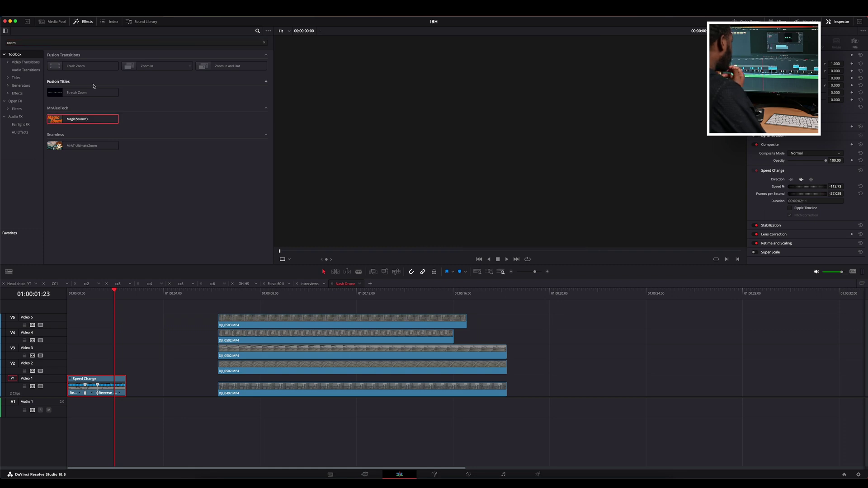
# Split the DJI_0506 clip at both speed points with the Blade tool and return to the Selection tool.
pyautogui.click(547, 272)
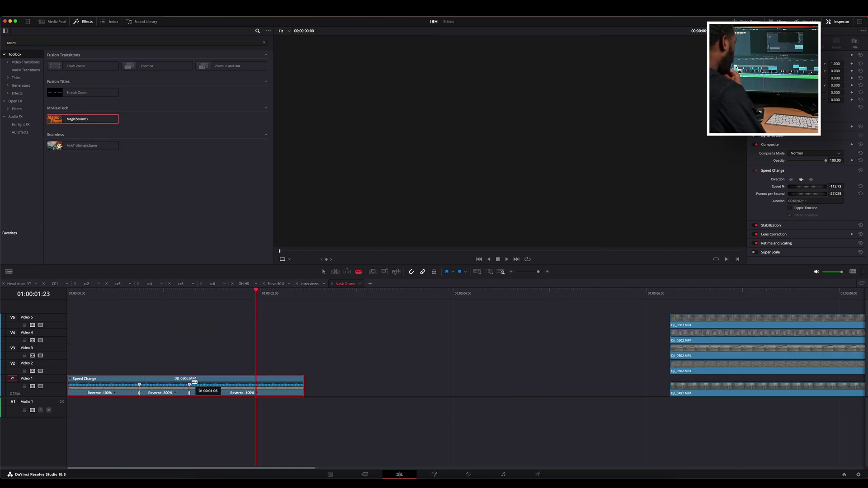
pyautogui.click(195, 382)
pyautogui.click(140, 383)
pyautogui.press('a')
# Lengthen the zoom transition on the clip's second cut and play through both transitions.
pyautogui.click(97, 294)
pyautogui.moveTo(180, 386); pyautogui.dragTo(172, 386)
pyautogui.click(79, 295)
pyautogui.press('space')
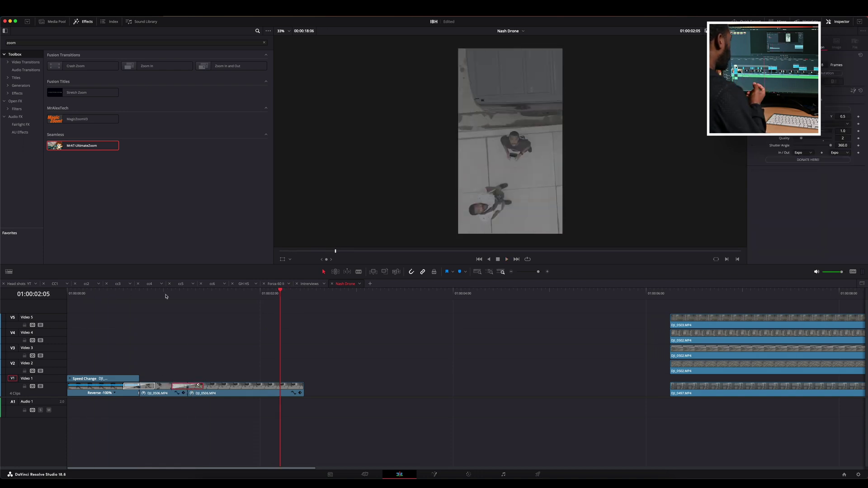
pyautogui.click(187, 295)
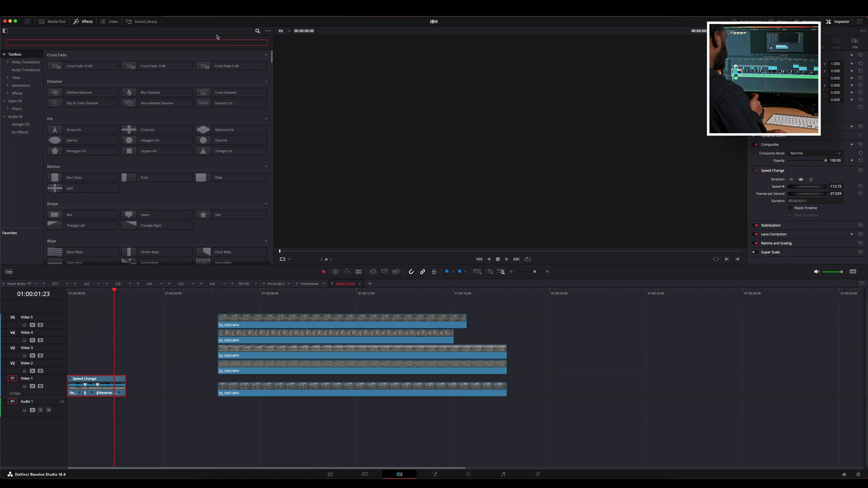
# Search the effects for "zoom" and select MagicZoomV3.
pyautogui.write('zoom')
pyautogui.click(83, 119)
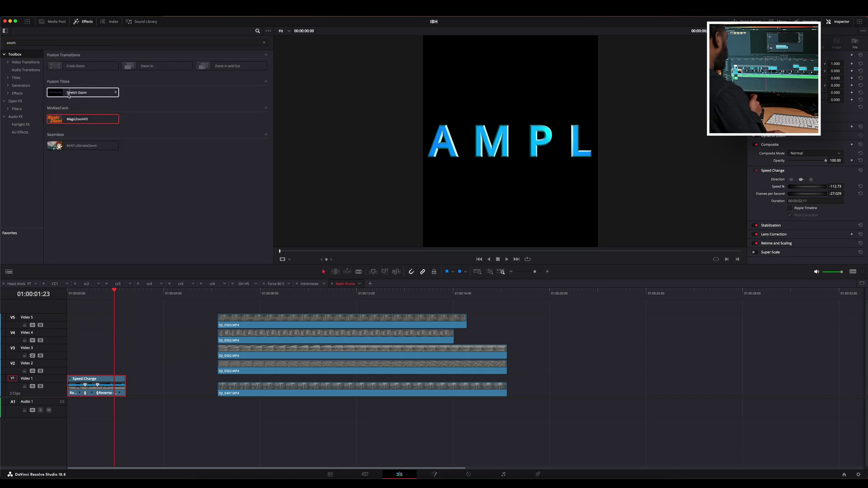
# Widen the MrAT-UltimateZoom transition at the end of the fast section and play it back.
pyautogui.press('super+equal')
pyautogui.press('super+equal')
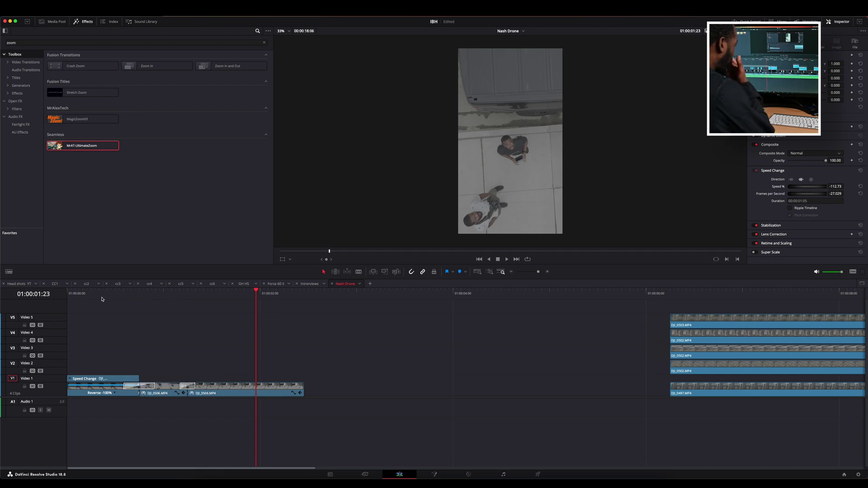
pyautogui.moveTo(180, 386); pyautogui.dragTo(171, 385)
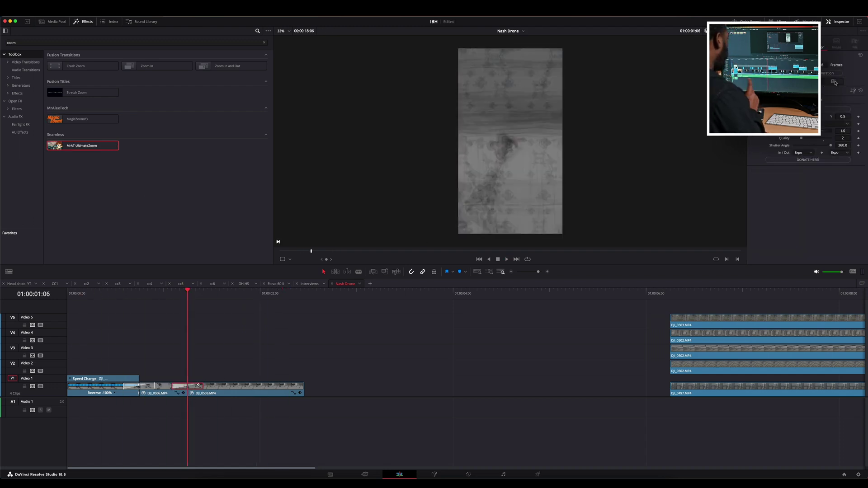
pyautogui.press('space')
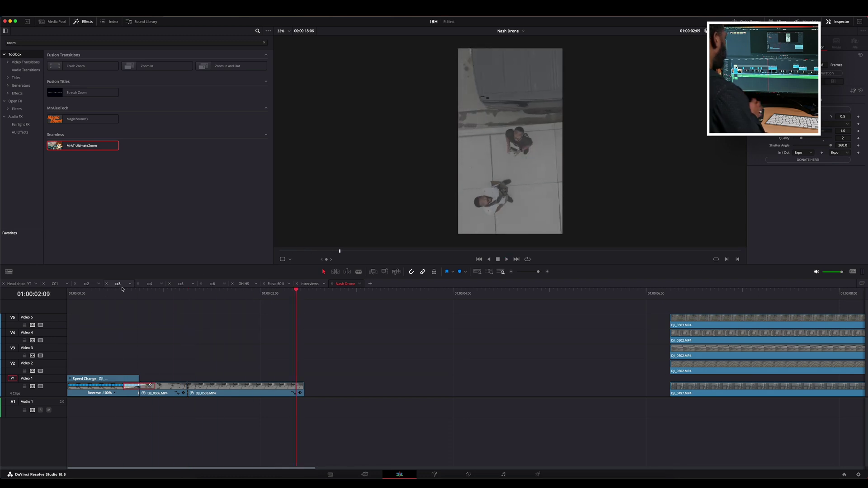
# Show the Retime Curve of the DJI_0506 clip and add a keyframe slightly before the first speed point.
pyautogui.rightClick(158, 379)
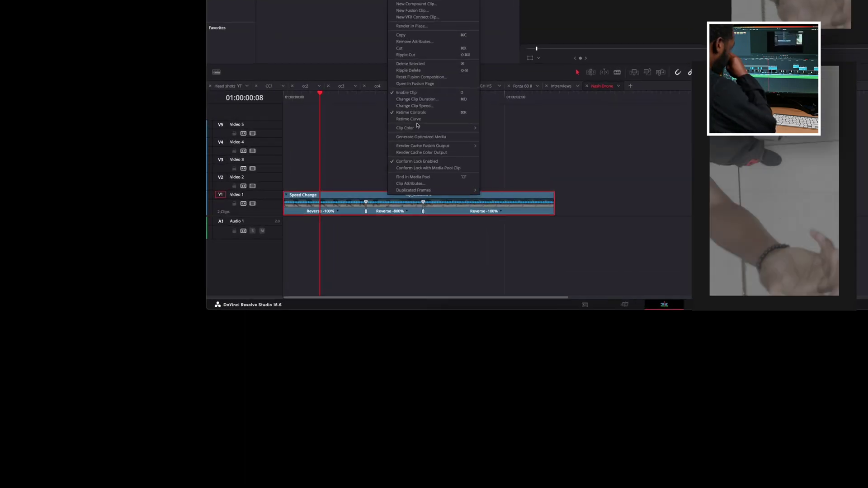
pyautogui.click(177, 325)
pyautogui.click(293, 83)
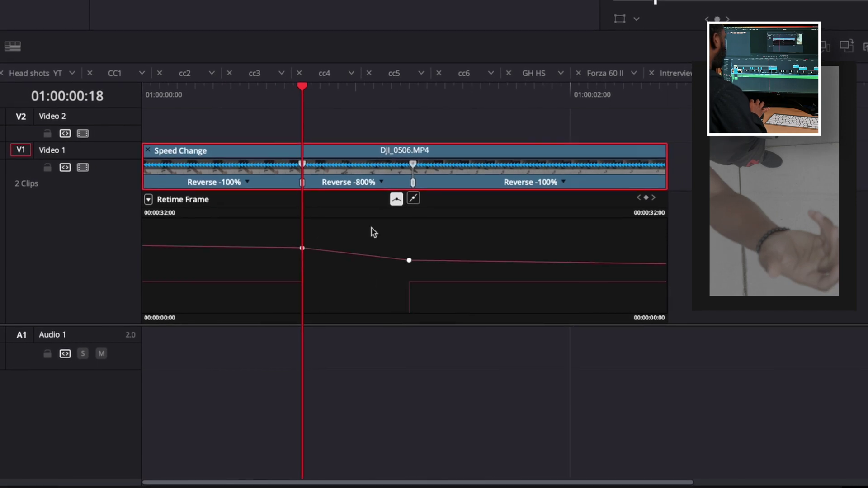
pyautogui.click(283, 88)
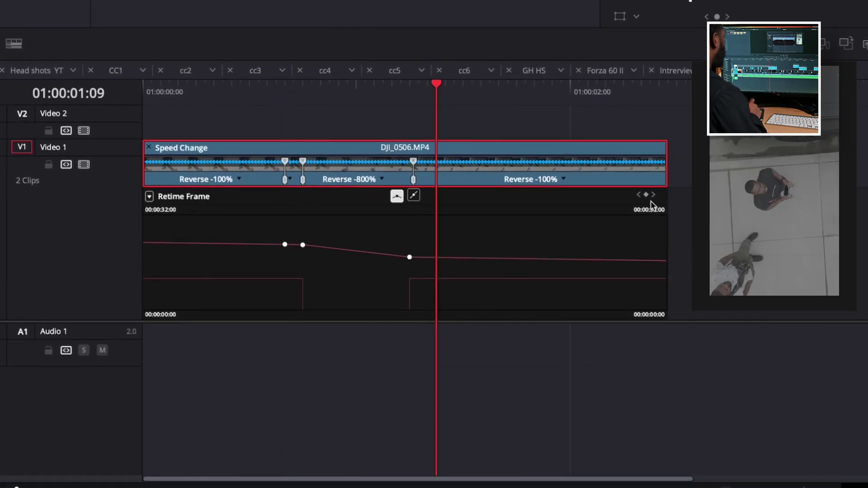
# Reposition the speed points at the start and end of the fast section on the DJI_0506 retime curve.
pyautogui.moveTo(302, 249); pyautogui.dragTo(303, 255)
pyautogui.moveTo(413, 261); pyautogui.dragTo(431, 268)
pyautogui.moveTo(302, 253); pyautogui.dragTo(303, 268)
# Convert the speed points around the fast section of the retime curve to smooth curves.
pyautogui.click(283, 246)
pyautogui.click(397, 200)
pyautogui.click(303, 272)
pyautogui.click(397, 201)
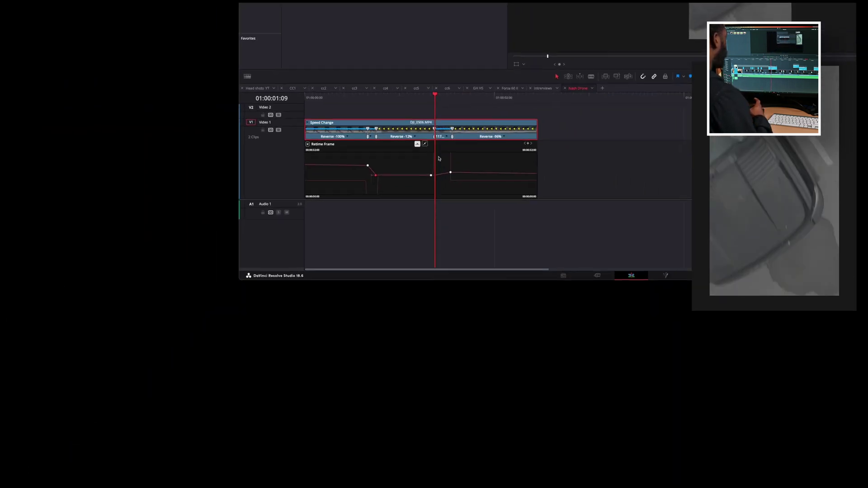
pyautogui.click(472, 265)
pyautogui.click(397, 201)
pyautogui.click(428, 265)
# Adjust the smoothed retime keyframes for gentler ramps into and out of the fast section, and play the shot from the start.
pyautogui.moveTo(288, 243); pyautogui.dragTo(270, 242)
pyautogui.moveTo(305, 265); pyautogui.dragTo(303, 250)
pyautogui.moveTo(427, 266); pyautogui.dragTo(426, 260)
pyautogui.moveTo(311, 86); pyautogui.dragTo(142, 86)
pyautogui.press('space')
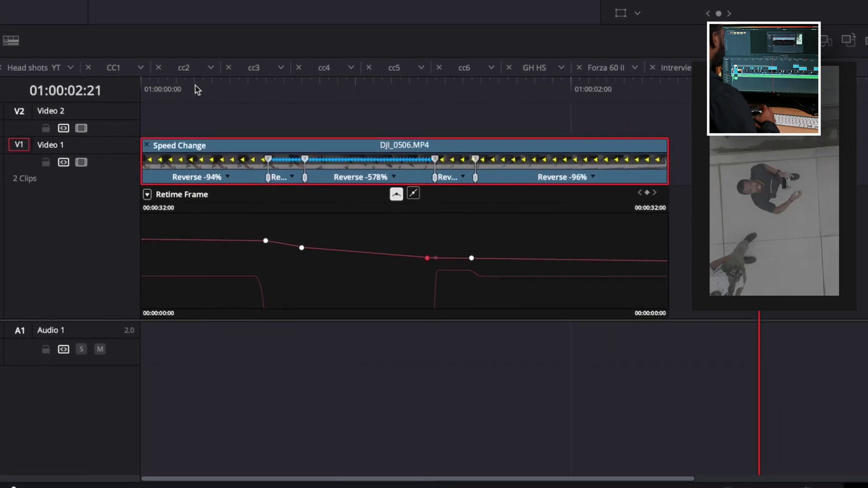
pyautogui.scroll(1, 405, 208)
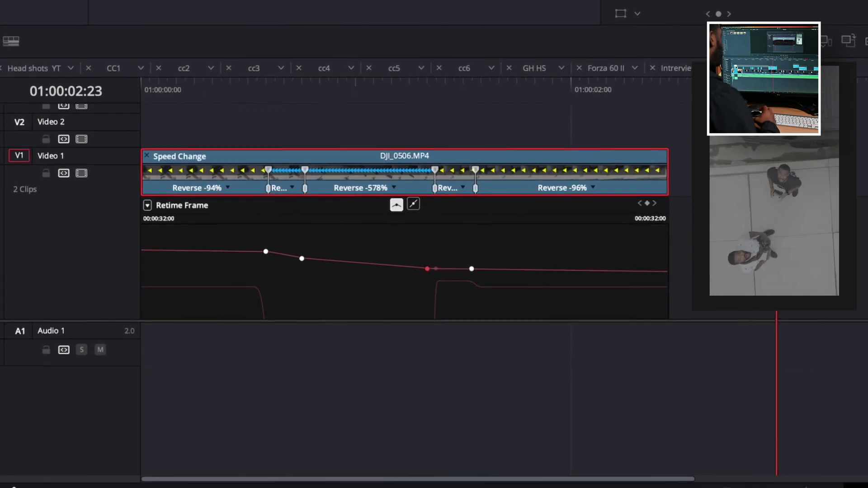
pyautogui.press('super+t')
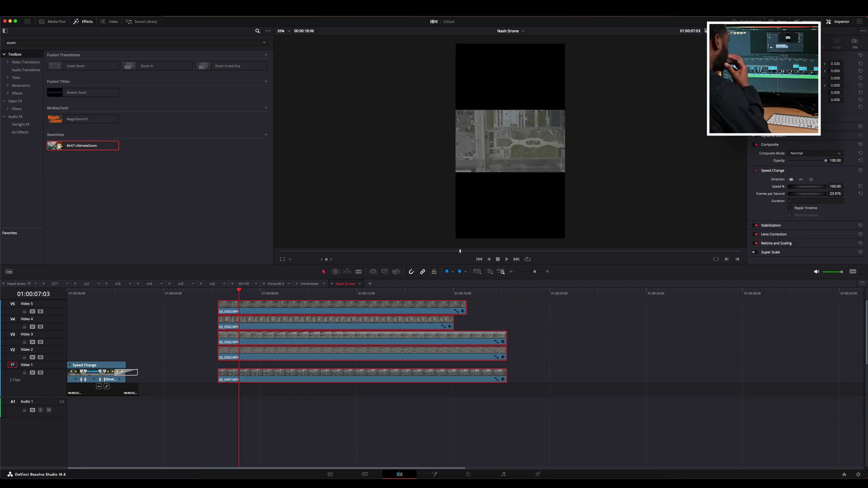
# Park the playhead within the five stacked clips and adjust the vertical position of the Video 4 clip.
pyautogui.click(296, 294)
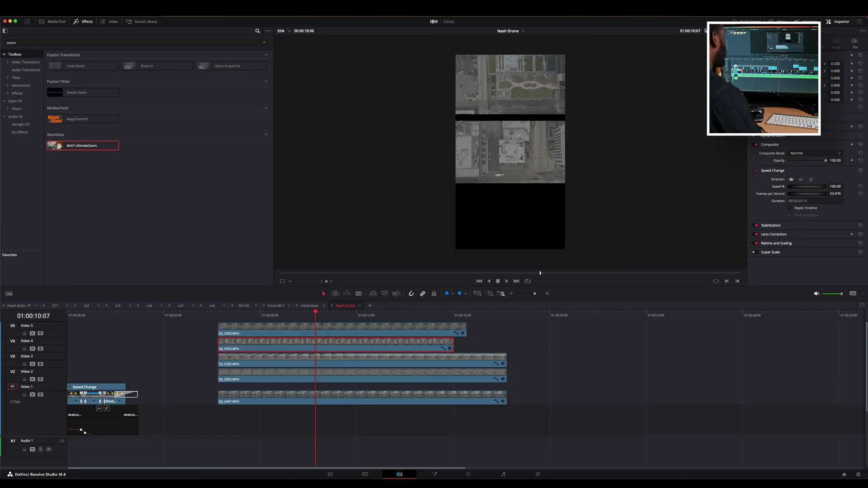
pyautogui.moveTo(837, 71)
pyautogui.mouseDown()
pyautogui.moveTo(845, 71)
pyautogui.moveTo(807, 71)
pyautogui.moveTo(845, 71)
pyautogui.mouseUp()
pyautogui.scroll(-1, 479, 360)
# Swap the clips on Video 2 and Video 3 and adjust the vertical offset of the Video 3 clip.
pyautogui.click(480, 360)
pyautogui.moveTo(364, 357); pyautogui.dragTo(661, 393)
pyautogui.moveTo(479, 374); pyautogui.dragTo(479, 359)
pyautogui.moveTo(585, 393); pyautogui.dragTo(289, 374)
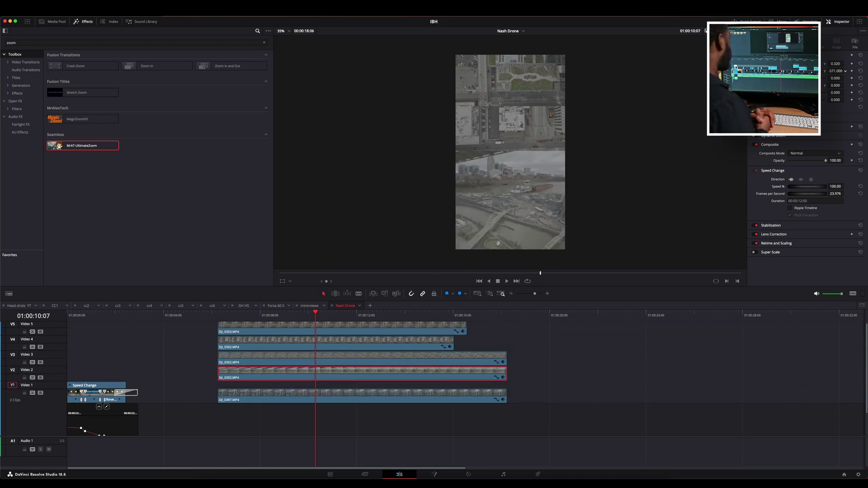
pyautogui.moveTo(837, 71); pyautogui.dragTo(845, 71)
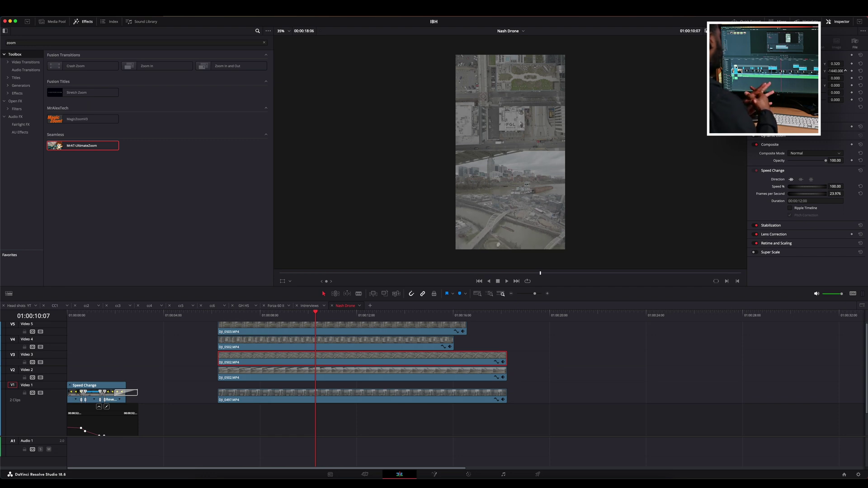
pyautogui.scroll(3, 778, 142)
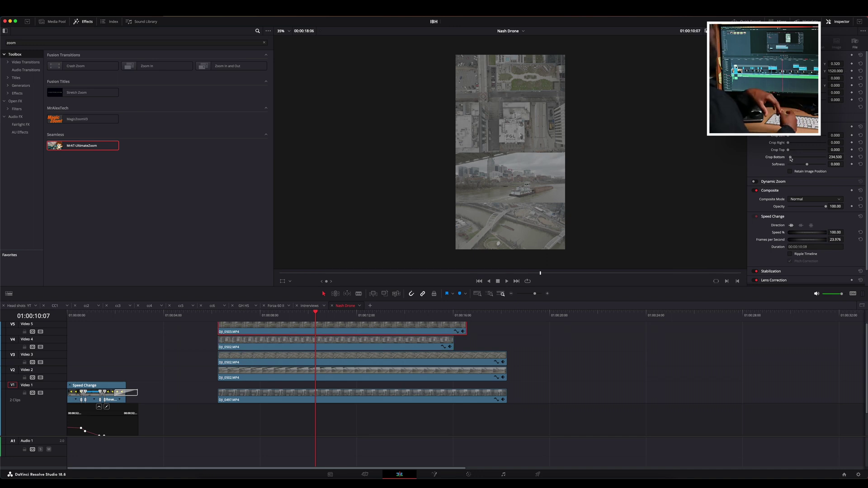
# Scale all five stacked drone clips to 0.320 and park the playhead at 01:00:10:07.
pyautogui.press('d')
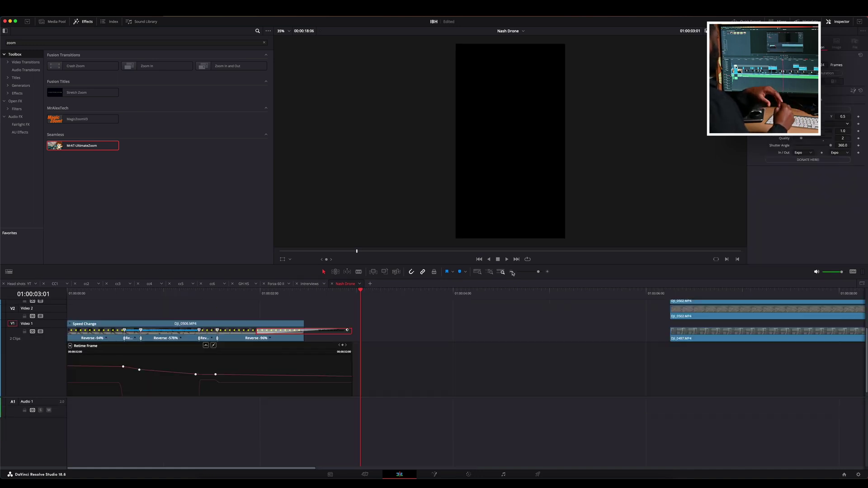
pyautogui.click(239, 296)
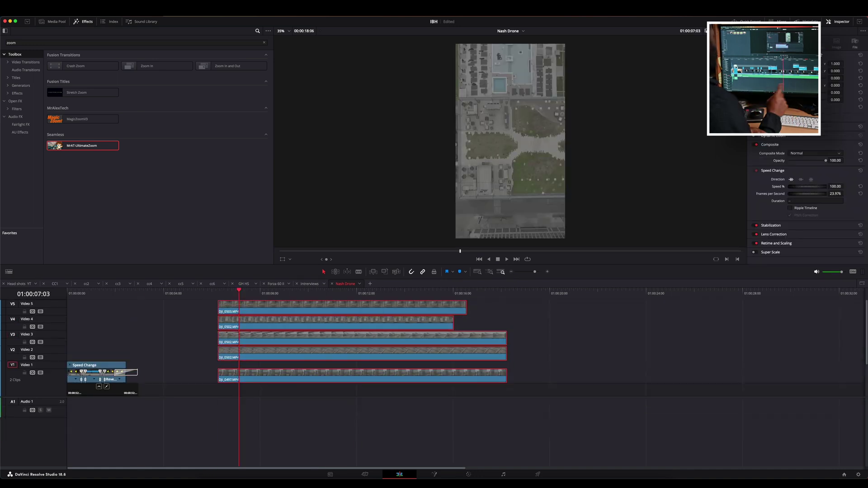
pyautogui.moveTo(808, 63); pyautogui.dragTo(778, 63)
pyautogui.moveTo(296, 296); pyautogui.dragTo(314, 297)
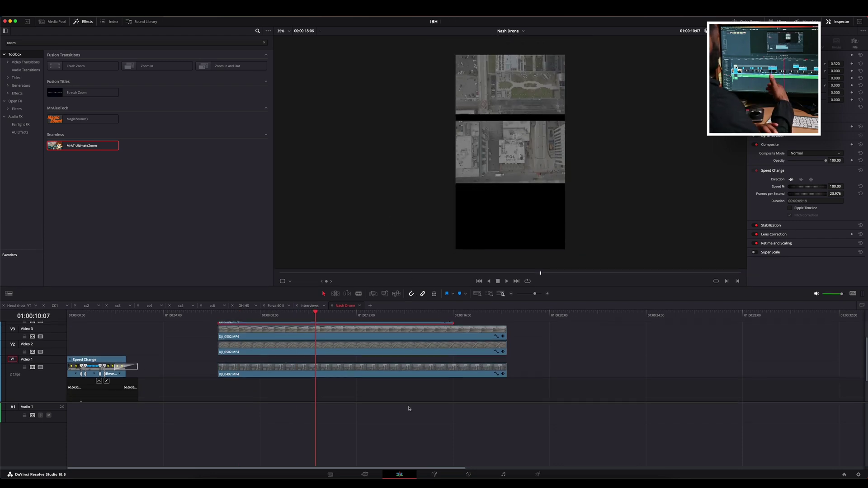
# Offset the scaled clips vertically so that each fills its own horizontal band of the frame.
pyautogui.moveTo(409, 403); pyautogui.dragTo(409, 436)
pyautogui.moveTo(835, 70)
pyautogui.mouseDown()
pyautogui.moveTo(846, 70)
pyautogui.moveTo(833, 71)
pyautogui.mouseUp()
pyautogui.click(385, 331)
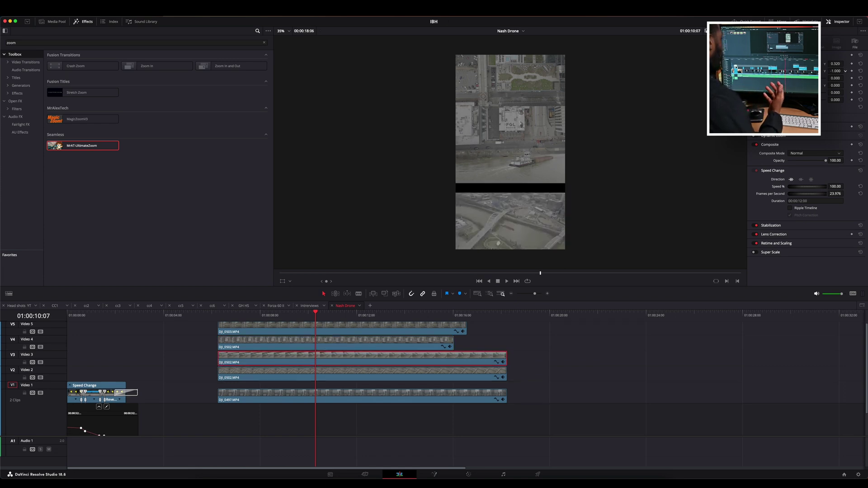
pyautogui.moveTo(845, 71); pyautogui.dragTo(835, 71)
# Exchange the DJI_0502 clips between Video 2 and Video 3.
pyautogui.moveTo(381, 361); pyautogui.dragTo(680, 395)
pyautogui.moveTo(476, 378); pyautogui.dragTo(476, 364)
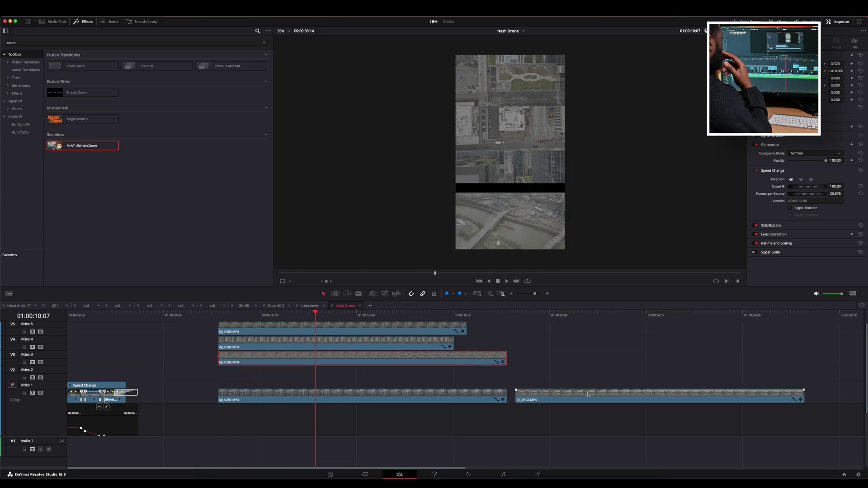
pyautogui.moveTo(587, 393); pyautogui.dragTo(290, 373)
# Fine-tune the bands' vertical positions, with bottom crops of 615.600 on the Video 4 clip and 234.500 on the Video 5 clip.
pyautogui.moveTo(866, 63); pyautogui.dragTo(846, 70)
pyautogui.scroll(3, 793, 192)
pyautogui.moveTo(794, 150); pyautogui.dragTo(795, 153)
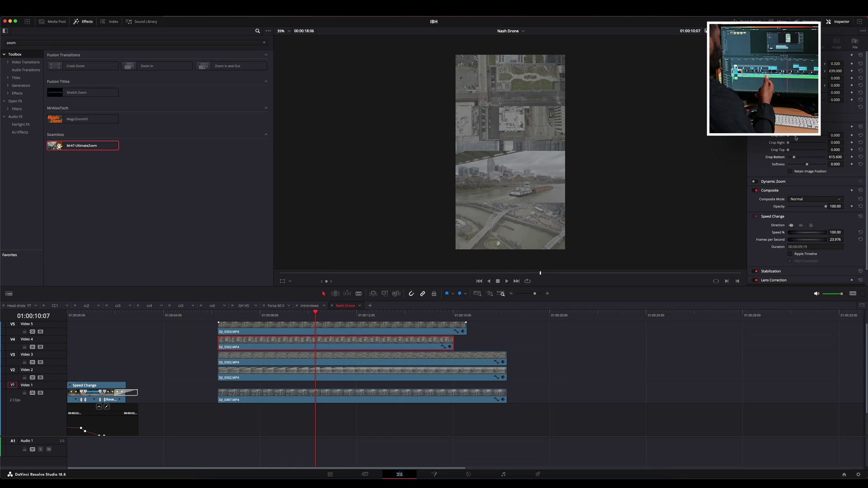
pyautogui.moveTo(837, 71); pyautogui.dragTo(845, 71)
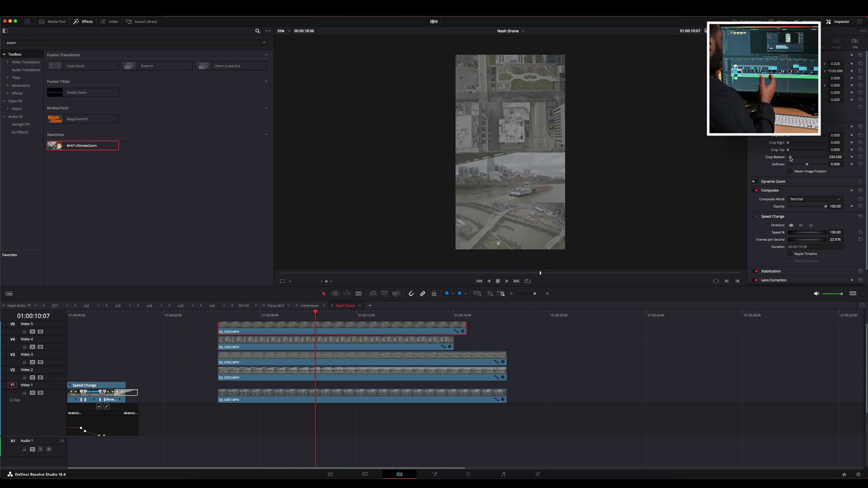
# Paste the copied clip attributes onto the DJI_0497 clip on Video 1.
pyautogui.moveTo(317, 386); pyautogui.dragTo(337, 317)
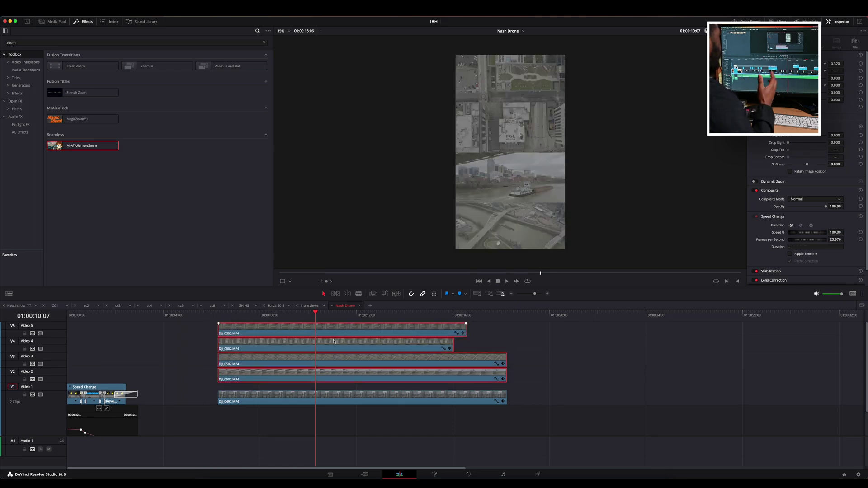
pyautogui.click(357, 398)
pyautogui.hotkey('alt', 'v')
pyautogui.press('Return')
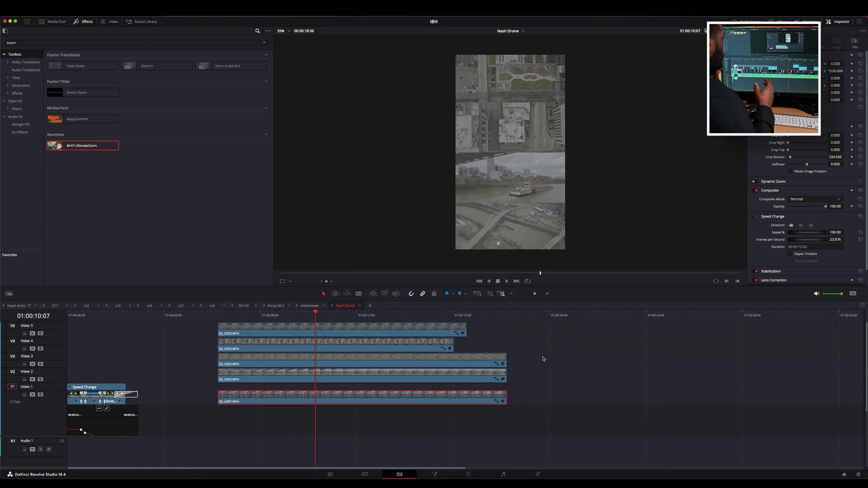
# Move DJI_0503 from Video 5 to Video 1 beneath the stack, shifting the other four clips up one track.
pyautogui.moveTo(315, 315); pyautogui.dragTo(276, 315)
pyautogui.moveTo(336, 332); pyautogui.dragTo(635, 406)
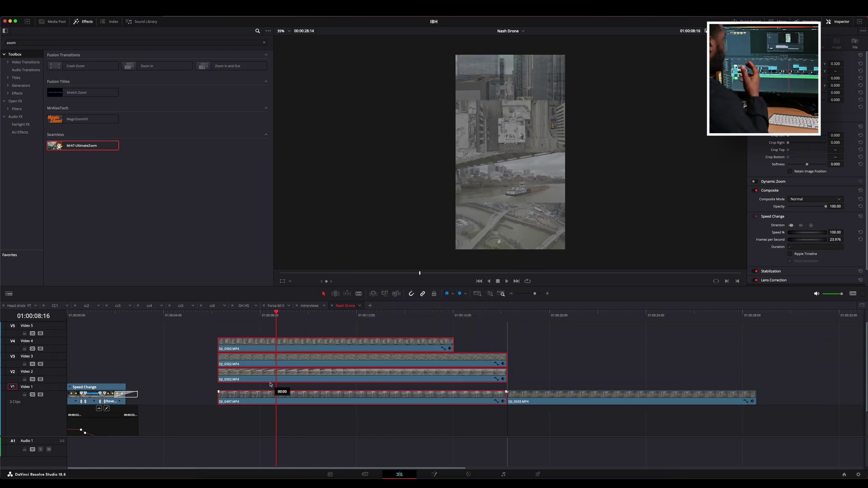
pyautogui.moveTo(270, 387); pyautogui.dragTo(269, 379)
pyautogui.moveTo(543, 399); pyautogui.dragTo(254, 402)
# Play the stacked split-screen section from its start to check the layering.
pyautogui.press('space')
pyautogui.press('space')
pyautogui.click(219, 317)
pyautogui.press('space')
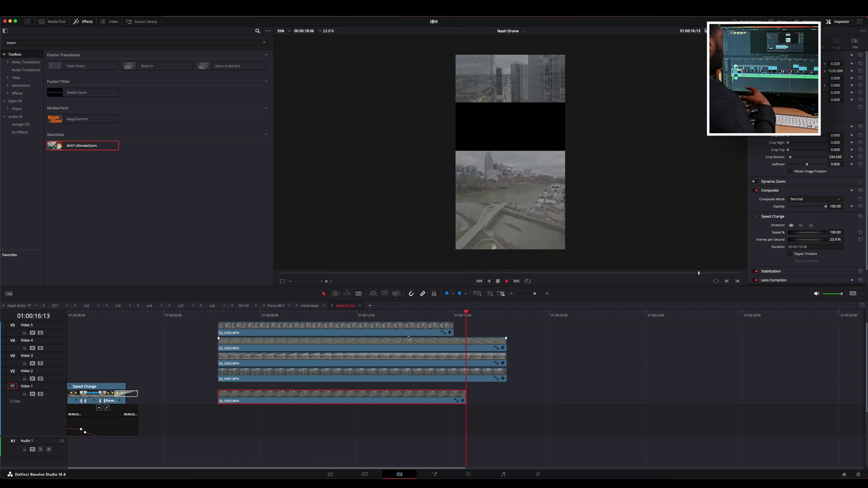
# Change the speed of the shorter Video 5 clip and trim the ends of the Video 2 to 4 clips to match.
pyautogui.click(452, 332)
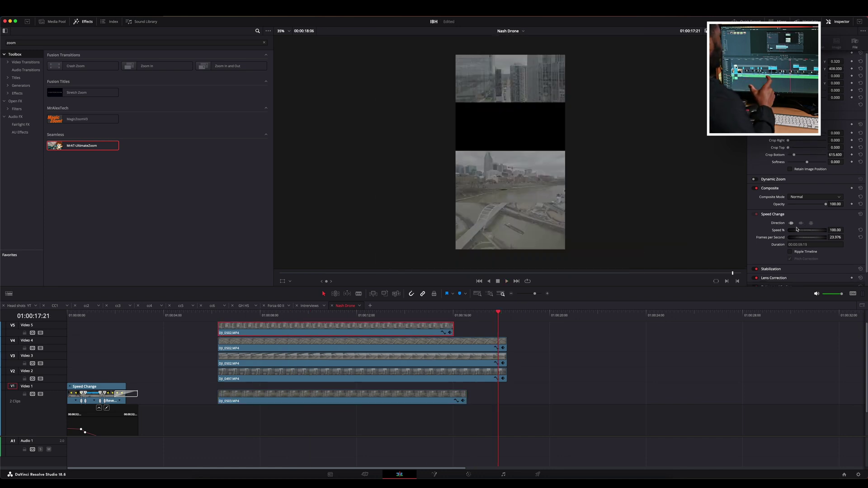
pyautogui.moveTo(835, 231); pyautogui.dragTo(838, 231)
pyautogui.moveTo(506, 347); pyautogui.dragTo(508, 347)
pyautogui.moveTo(506, 360); pyautogui.dragTo(509, 361)
pyautogui.moveTo(506, 376); pyautogui.dragTo(508, 376)
# Disable the DJI_0503 clip on Video 1 and move it past the end of the stack.
pyautogui.click(306, 396)
pyautogui.press('d')
pyautogui.moveTo(306, 395); pyautogui.dragTo(637, 395)
# Move the four remaining stacked clips down one track and earlier, and delete the transition at the opening clip's end.
pyautogui.moveTo(247, 388); pyautogui.dragTo(280, 312)
pyautogui.moveTo(272, 341); pyautogui.dragTo(191, 356)
pyautogui.click(126, 396)
pyautogui.press('BackSpace')
# Butt the four stacked clips against the opening clip and add the MrAT-UltimateZoom transition at their start.
pyautogui.moveTo(147, 331); pyautogui.dragTo(167, 392)
pyautogui.moveTo(167, 394); pyautogui.dragTo(155, 394)
pyautogui.moveTo(82, 149); pyautogui.dragTo(125, 329)
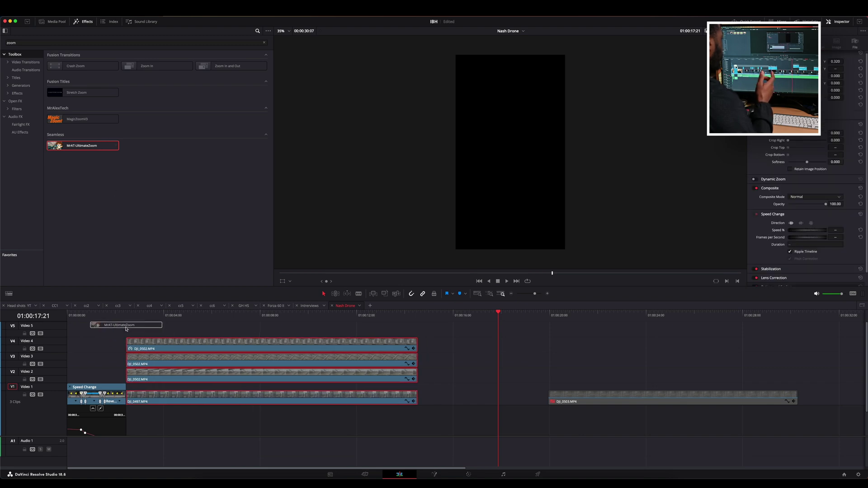
pyautogui.press('super+equal')
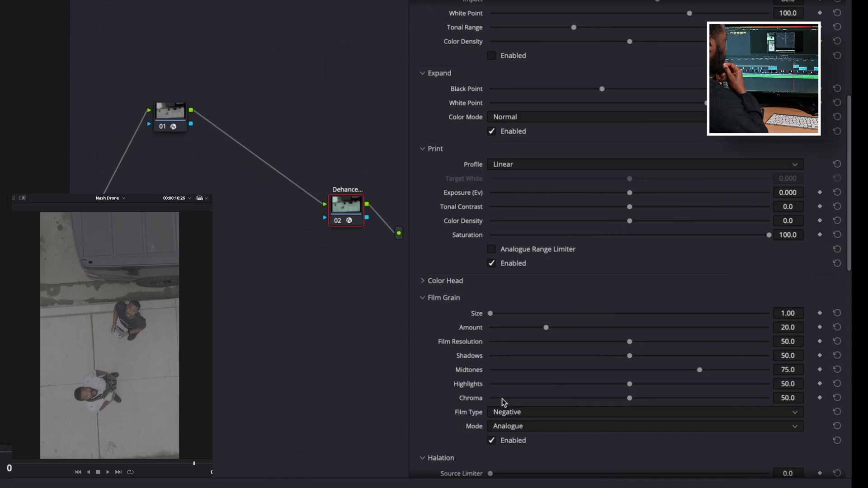
# Disable Film Grain in the Dehancer node of the opening clip.
pyautogui.click(492, 440)
pyautogui.scroll(-3, 546, 345)
# Add a node ahead of the Dehancer node and try a camera LUT on it.
pyautogui.rightClick(259, 203)
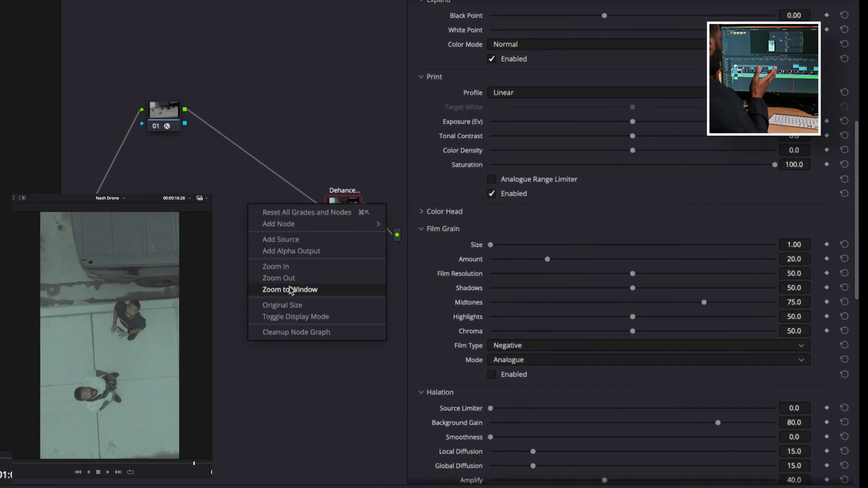
pyautogui.rightClick(262, 166)
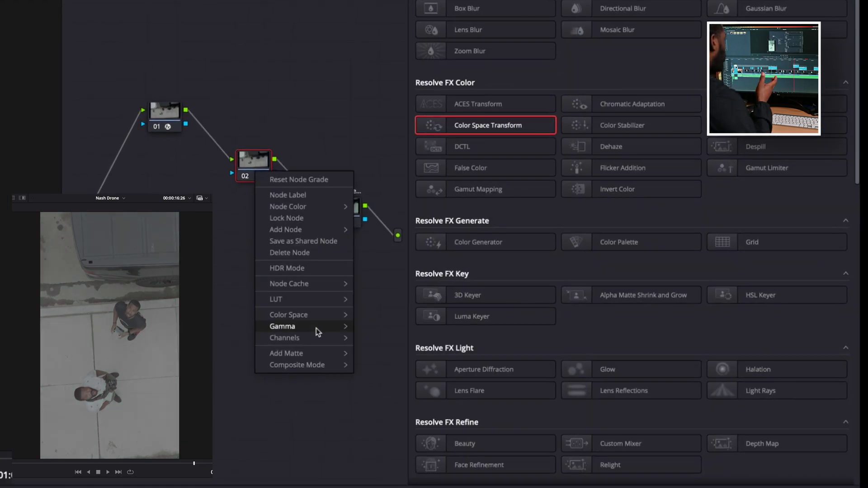
pyautogui.moveTo(316, 299)
pyautogui.click(460, 445)
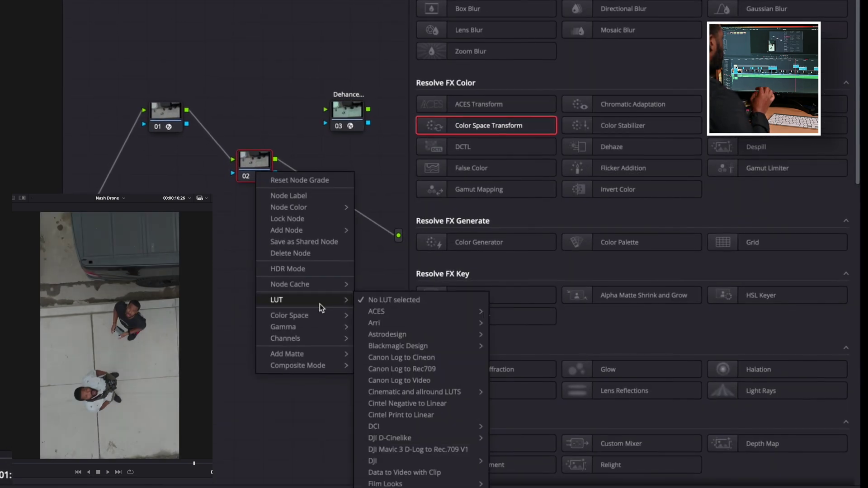
pyautogui.moveTo(435, 443)
pyautogui.moveTo(310, 286)
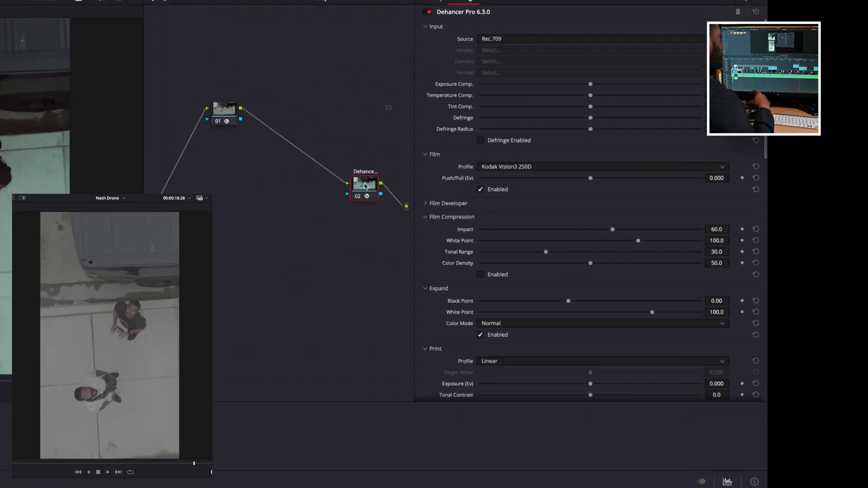
# Insert a new node between node 01 and the Dehancer node and try the DJI Mavic 3 D-Log to Rec.709 V1 LUT.
pyautogui.scroll(-10, 527, 355)
pyautogui.rightClick(289, 183)
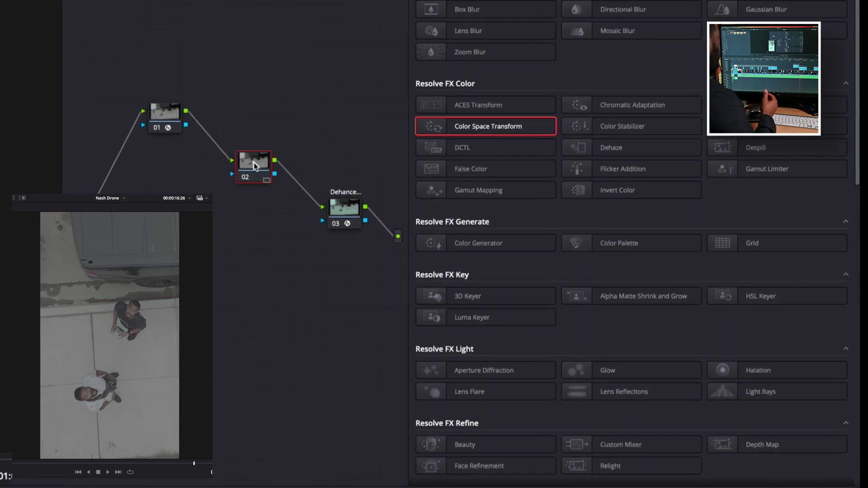
pyautogui.rightClick(255, 171)
pyautogui.moveTo(300, 297)
pyautogui.click(403, 449)
# Check the individual nodes and take the Dehancer node out of the chain, routing node 02 to the output.
pyautogui.click(344, 209)
pyautogui.click(252, 160)
pyautogui.click(164, 113)
pyautogui.click(258, 164)
pyautogui.moveTo(364, 207); pyautogui.dragTo(397, 237)
# Apply the DJI Mavic 3 D-Log to Rec.709 V1 LUT to node 02.
pyautogui.rightClick(255, 172)
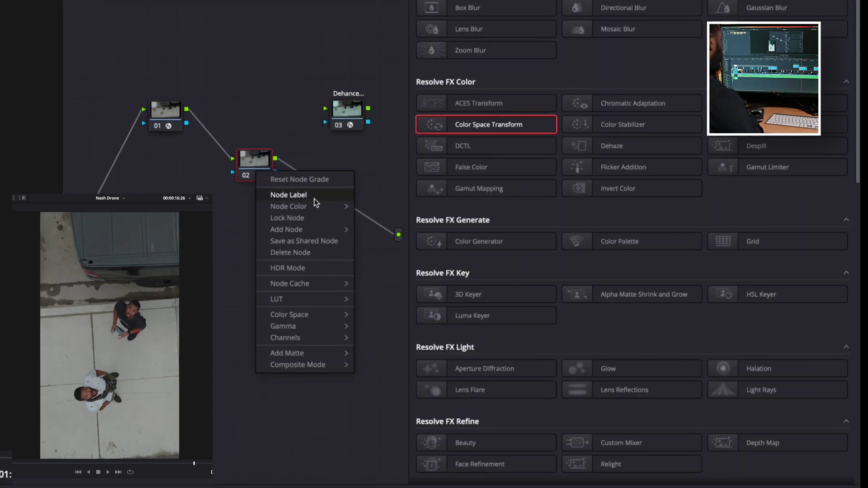
pyautogui.moveTo(300, 299)
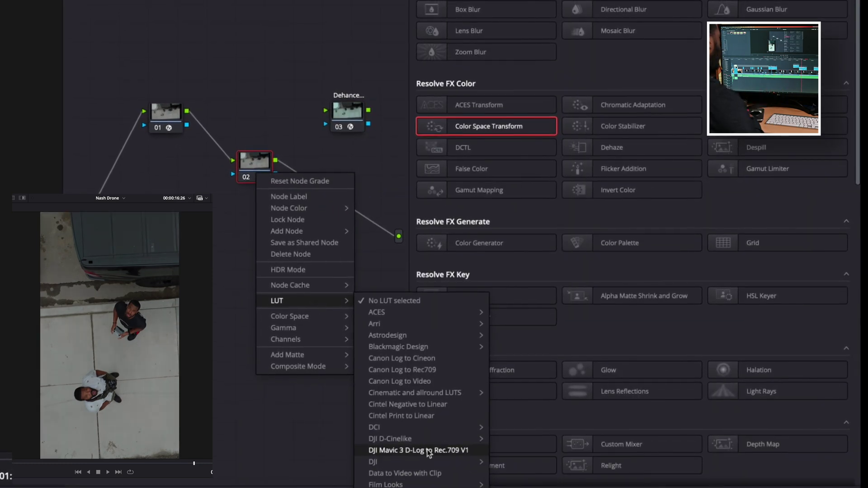
pyautogui.click(418, 449)
# Try other LUTs on node 02 and remove the node.
pyautogui.rightClick(254, 159)
pyautogui.click(523, 425)
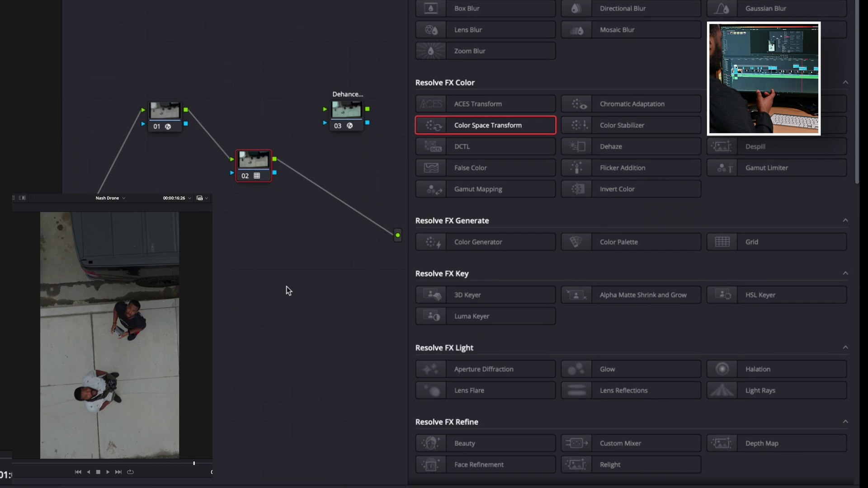
pyautogui.rightClick(258, 161)
pyautogui.moveTo(457, 426)
pyautogui.click(523, 437)
pyautogui.rightClick(255, 169)
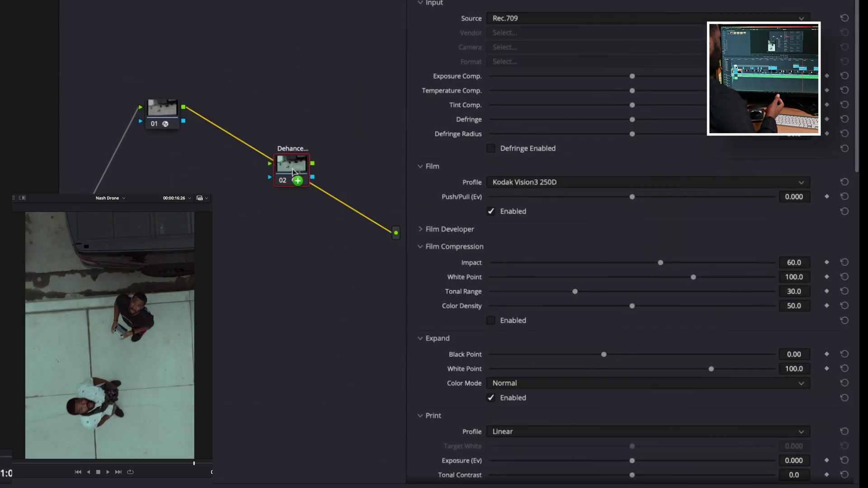
# Reconnect the Dehancer node between node 01 and the output and set its print profile to Kodak Endura Glossy Paper.
pyautogui.moveTo(291, 166); pyautogui.dragTo(291, 180)
pyautogui.scroll(-10, 539, 133)
pyautogui.scroll(2, 515, 211)
pyautogui.scroll(5, 515, 211)
pyautogui.click(534, 200)
pyautogui.click(547, 265)
# Set the Dehancer film profile to Prokudin-Gorskiy 1906 (experimental).
pyautogui.scroll(4, 521, 229)
pyautogui.click(538, 143)
pyautogui.scroll(-3, 547, 252)
pyautogui.click(551, 203)
pyautogui.click(557, 145)
pyautogui.click(561, 239)
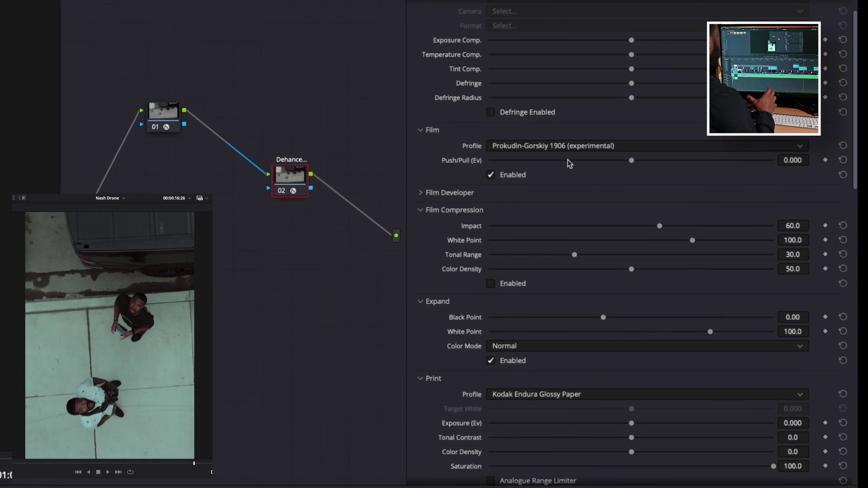
# Set the Dehancer film profile to Rollei Ortho 25 and compare the shot with the grade bypassed.
pyautogui.click(567, 147)
pyautogui.click(547, 276)
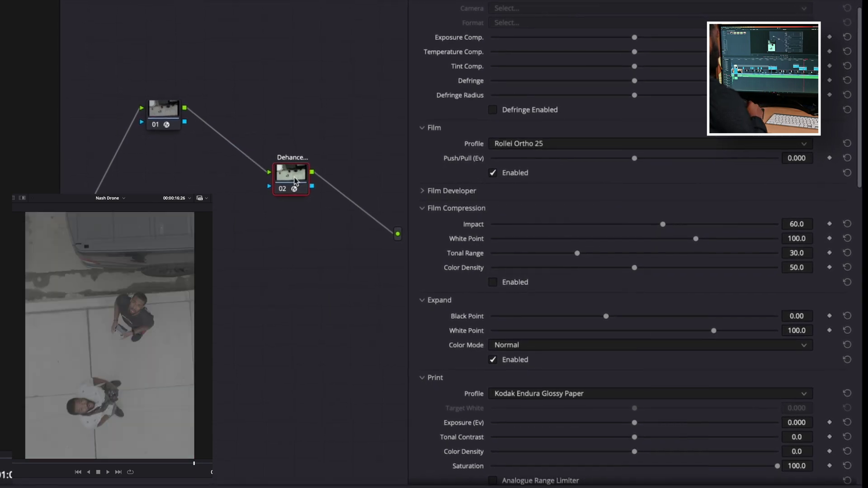
pyautogui.hotkey('shift', 'd')
pyautogui.hotkey('shift', 'd')
pyautogui.hotkey('shift', 'd')
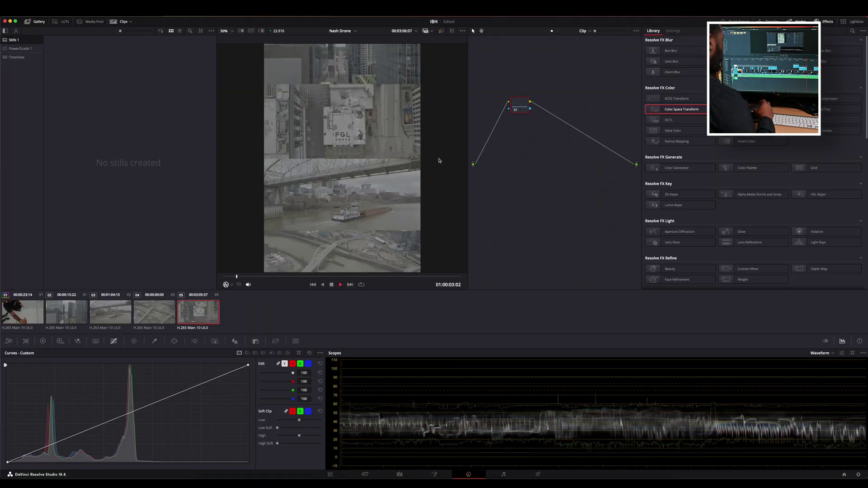
# Apply the DJI D-Log to Rec.709-A Color Space Transform grade to the split-screen clips and play the sequence to check it.
pyautogui.click(27, 314)
pyautogui.click(69, 308)
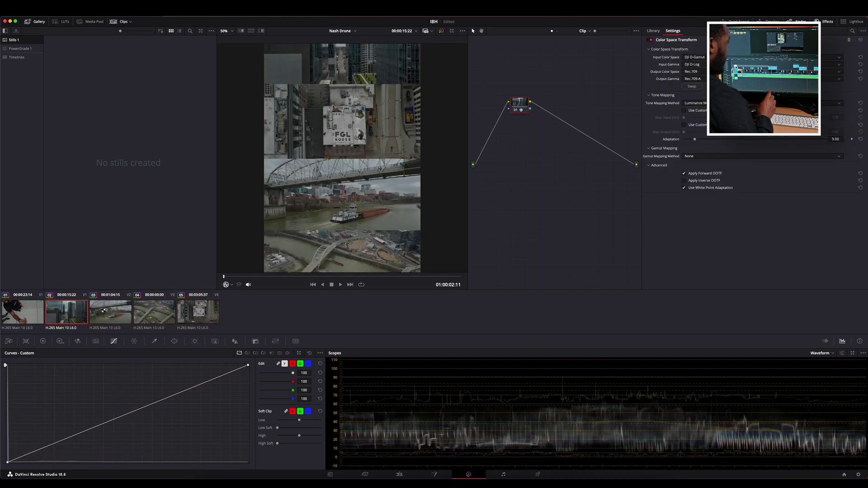
pyautogui.press('Left')
pyautogui.press('space')
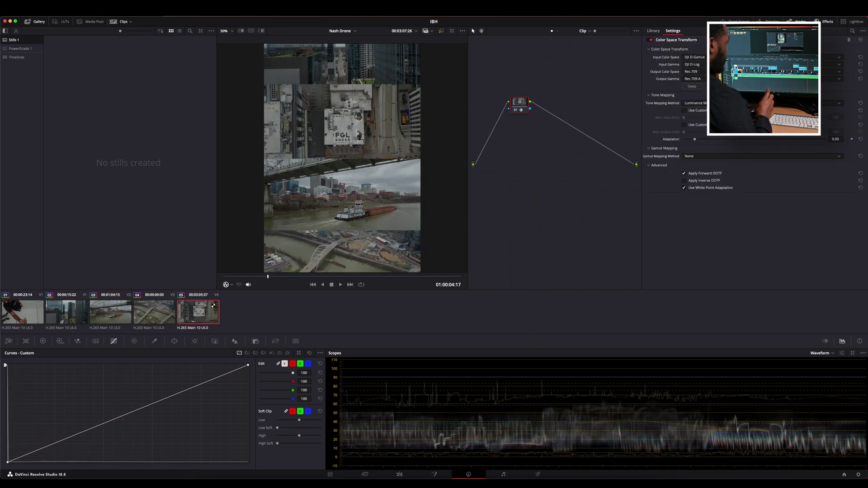
pyautogui.scroll(-2, 306, 242)
pyautogui.press('space')
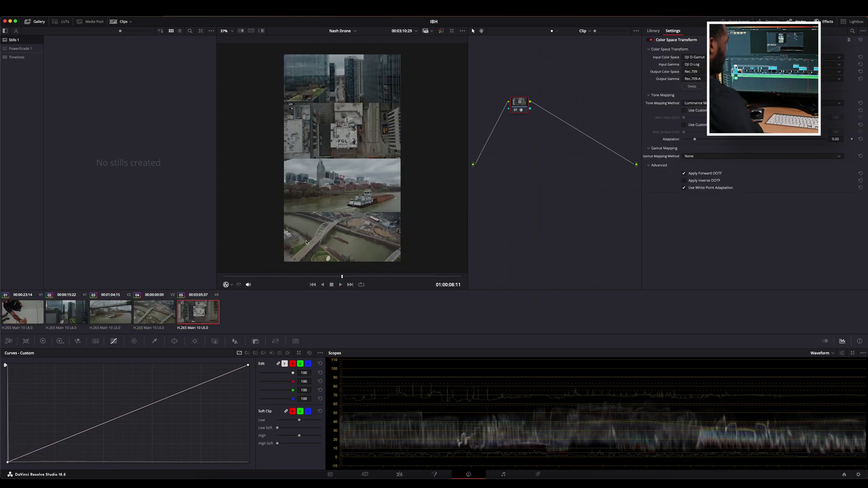
pyautogui.press('space')
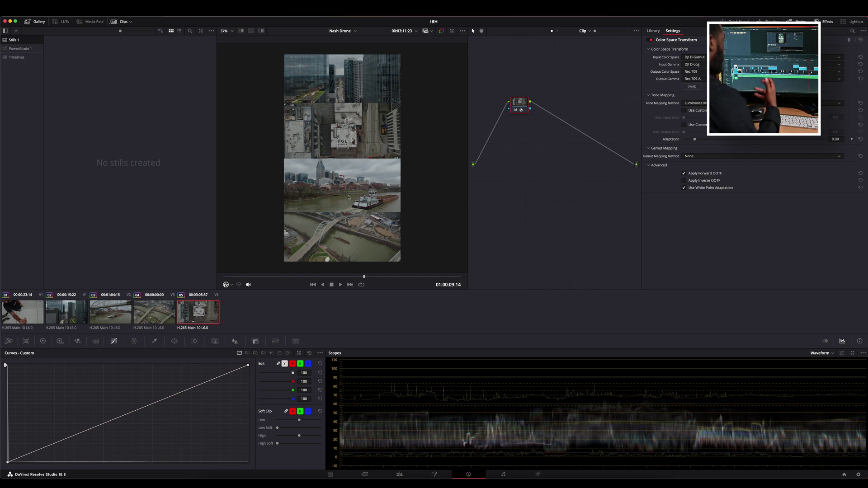
# Return to editing and restack the split-screen clips, placing the bridge clip on Video 6 above the FGL rooftop clip on Video 5.
pyautogui.hotkey('shift', '4')
pyautogui.click(396, 317)
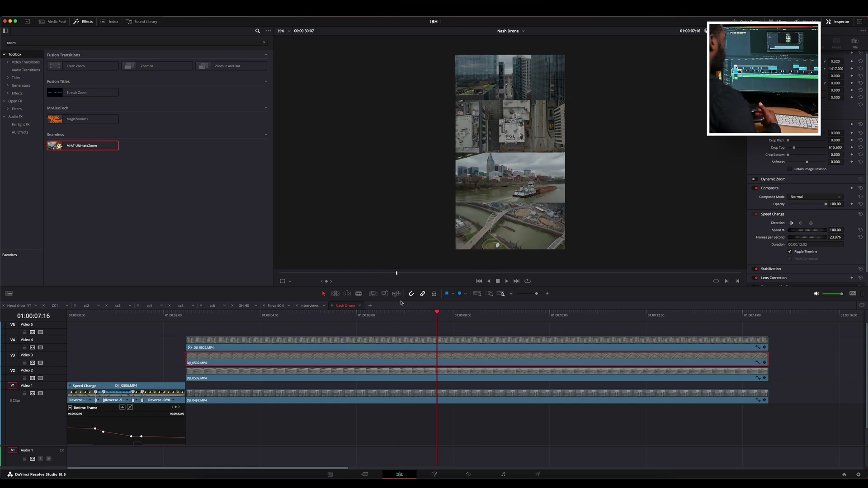
pyautogui.moveTo(401, 287); pyautogui.dragTo(401, 211)
pyautogui.moveTo(427, 308); pyautogui.dragTo(427, 293)
pyautogui.moveTo(426, 323); pyautogui.dragTo(427, 308)
pyautogui.moveTo(421, 338); pyautogui.dragTo(421, 324)
pyautogui.moveTo(418, 308); pyautogui.dragTo(415, 339)
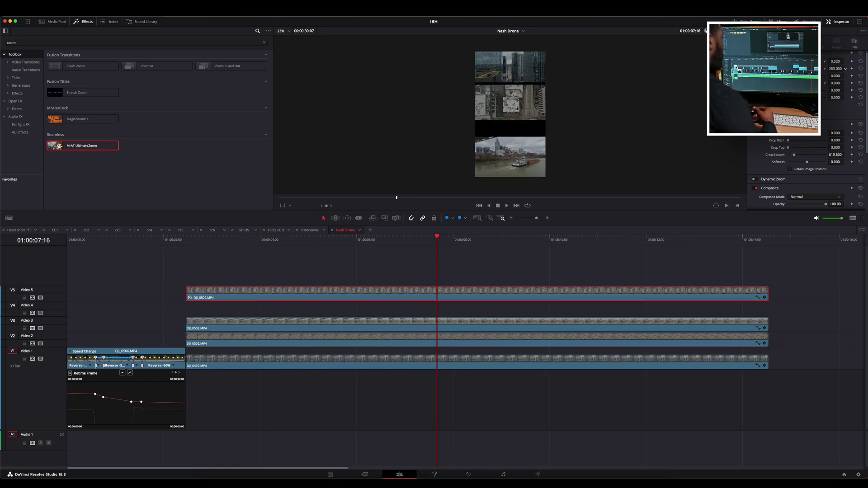
pyautogui.moveTo(450, 338); pyautogui.dragTo(449, 277)
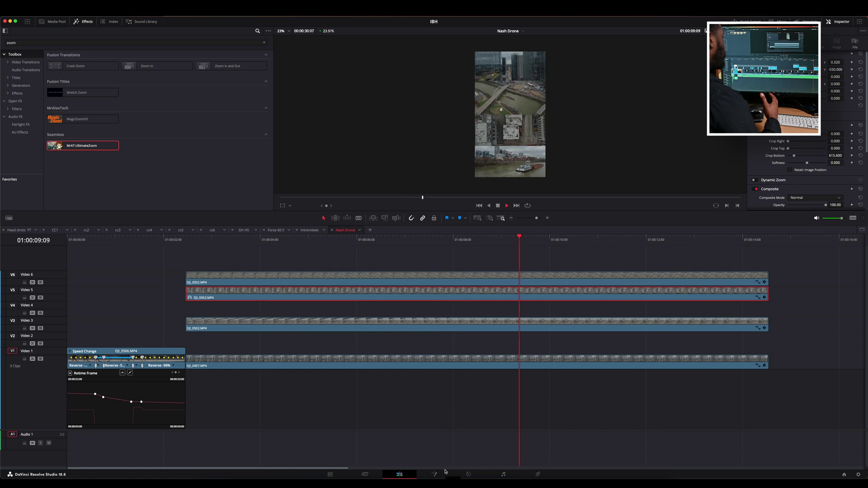
# Return to color grading, enable Defringe in Dehancer, and try film profiles Kodak Aerocolor IV 125 and Kodak Ektachrome E100 (2017).
pyautogui.click(468, 474)
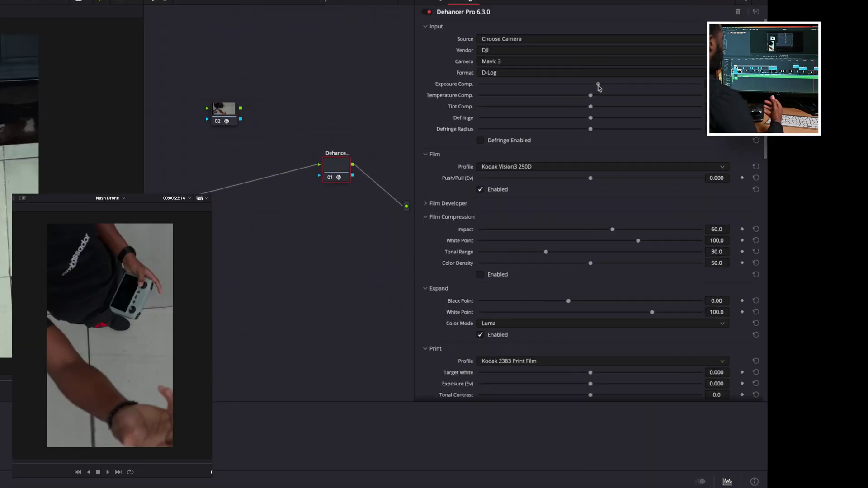
pyautogui.click(494, 153)
pyautogui.click(539, 185)
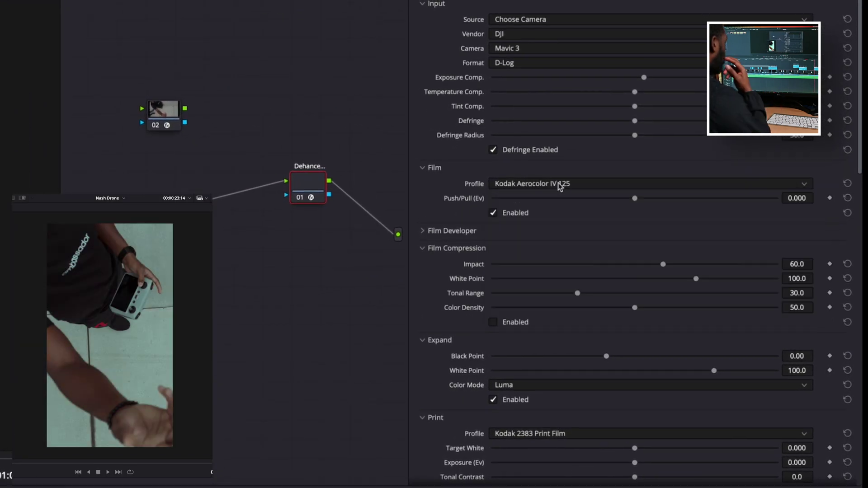
pyautogui.click(559, 185)
pyautogui.click(565, 262)
pyautogui.click(559, 185)
pyautogui.click(573, 289)
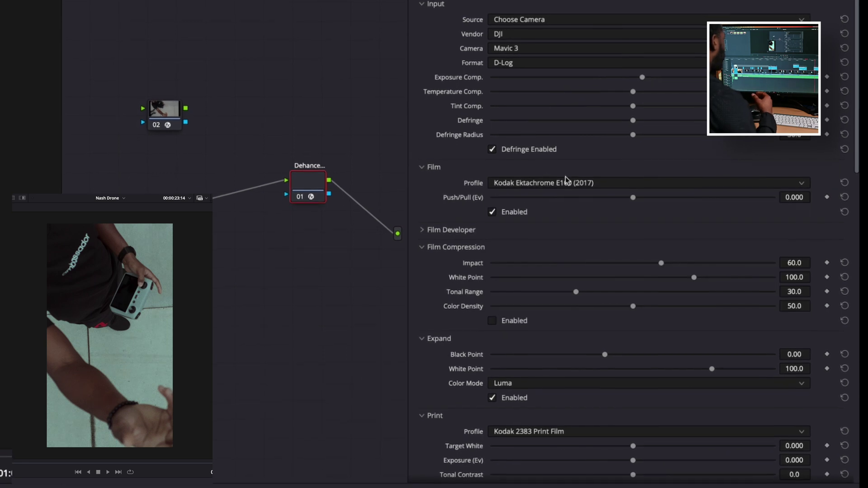
# Enable Film Compression in Dehancer and adjust the Film Developer contrast and gamma along with the compression levels.
pyautogui.scroll(-3, 556, 191)
pyautogui.click(493, 253)
pyautogui.click(448, 165)
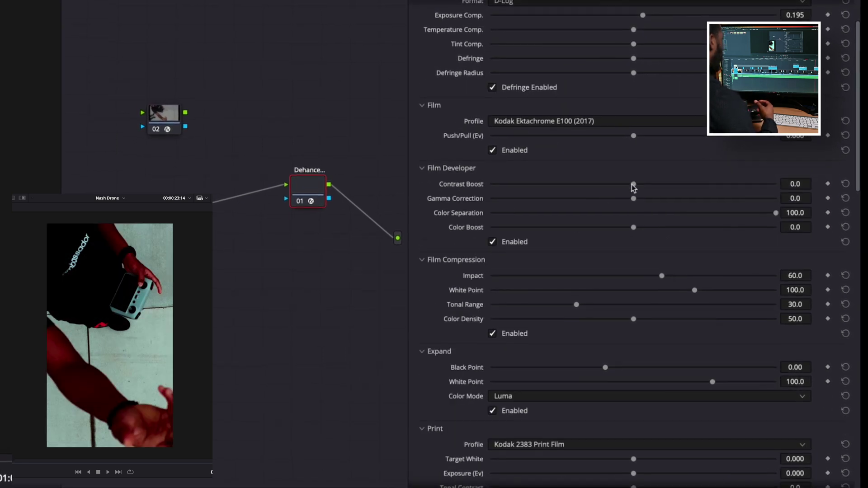
pyautogui.moveTo(633, 184); pyautogui.dragTo(642, 184)
pyautogui.moveTo(634, 197); pyautogui.dragTo(536, 196)
pyautogui.moveTo(602, 207); pyautogui.dragTo(427, 195)
pyautogui.scroll(-2, 513, 244)
pyautogui.click(653, 201)
pyautogui.moveTo(697, 215); pyautogui.dragTo(686, 214)
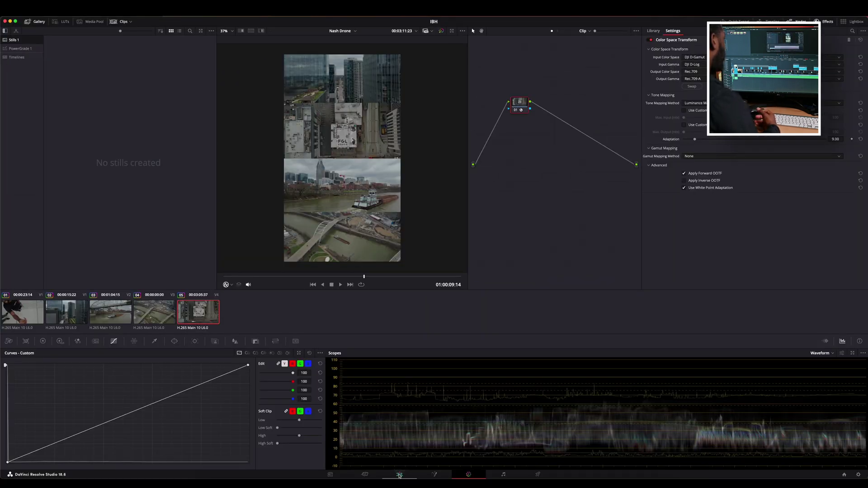
# Return to editing, enlarge the timeline, and rearrange the stacked clips with the bridge on Video 6 and the FGL rooftop on Video 5.
pyautogui.click(399, 475)
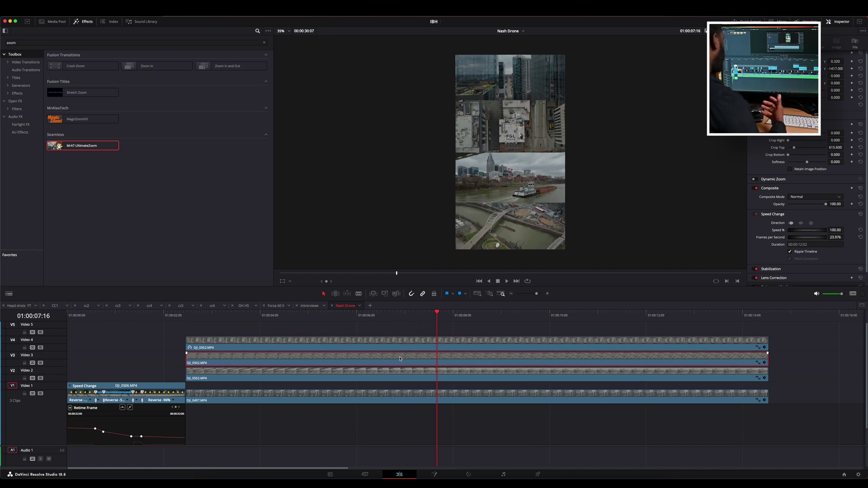
pyautogui.moveTo(401, 287); pyautogui.dragTo(400, 211)
pyautogui.moveTo(420, 310); pyautogui.dragTo(421, 294)
pyautogui.moveTo(421, 326); pyautogui.dragTo(421, 310)
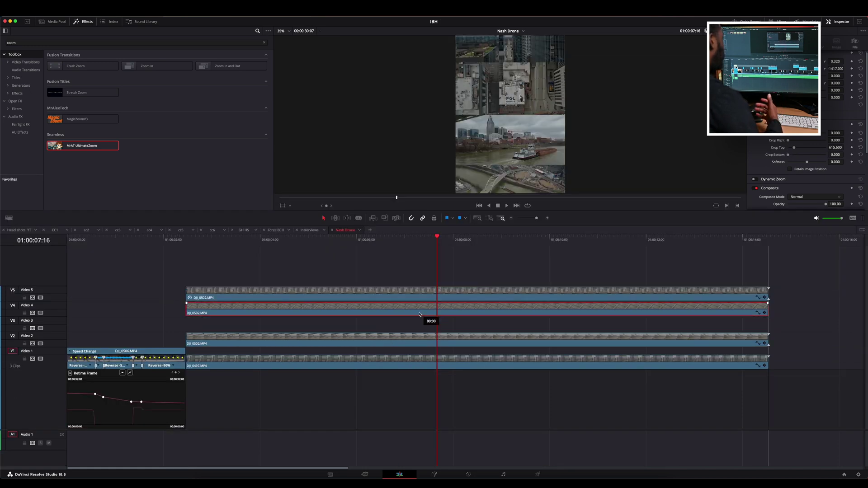
pyautogui.moveTo(420, 340); pyautogui.dragTo(419, 325)
pyautogui.moveTo(418, 310); pyautogui.dragTo(416, 340)
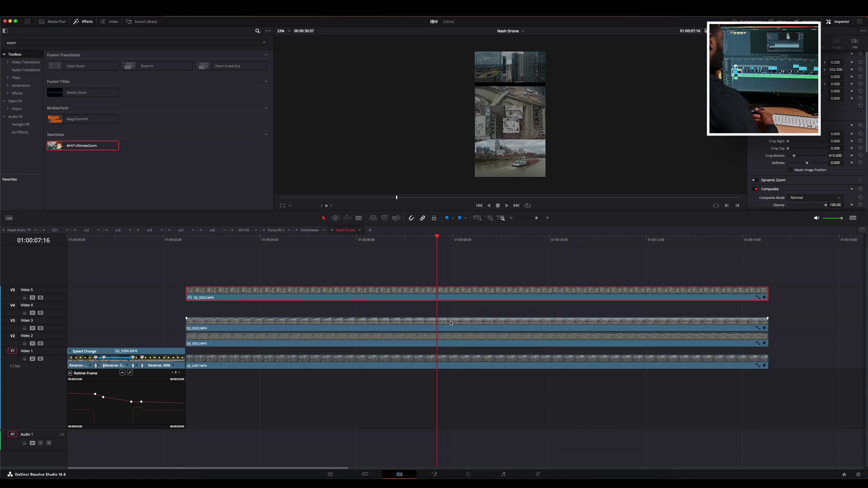
pyautogui.moveTo(451, 322); pyautogui.dragTo(451, 277)
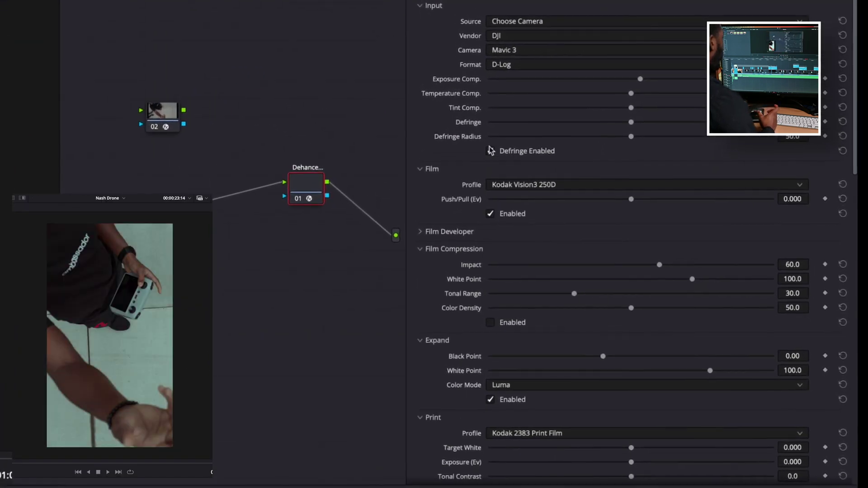
# Enable Defringe in Dehancer and set the film profile to Kodak Ektachrome E100 (2017) after trying Kodak Aerocolor IV 125.
pyautogui.click(492, 151)
pyautogui.click(516, 185)
pyautogui.click(531, 213)
pyautogui.click(533, 185)
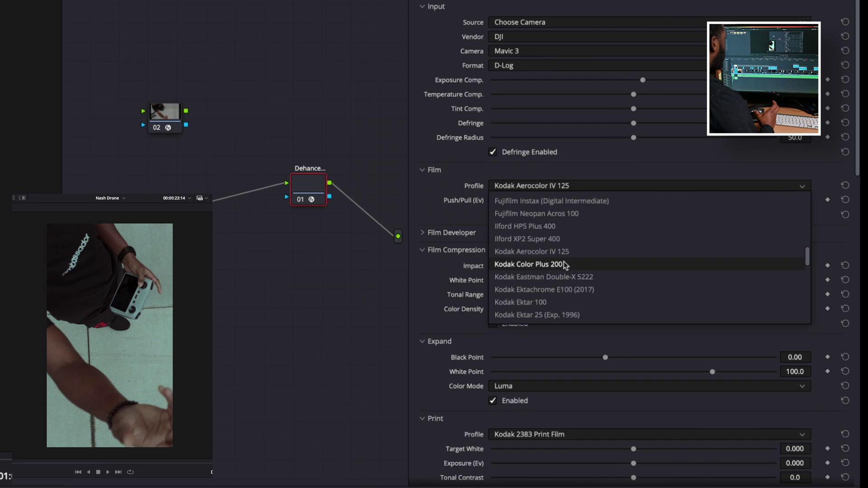
pyautogui.click(561, 289)
# Enable Film Compression, adjust the Film Developer, and set a lower compression white point, wider tonal range and lower color density.
pyautogui.scroll(-3, 569, 204)
pyautogui.click(493, 258)
pyautogui.click(424, 166)
pyautogui.moveTo(634, 198); pyautogui.dragTo(651, 201)
pyautogui.scroll(-3, 594, 267)
pyautogui.moveTo(695, 214); pyautogui.dragTo(685, 216)
pyautogui.moveTo(577, 228); pyautogui.dragTo(613, 228)
pyautogui.moveTo(633, 243); pyautogui.dragTo(495, 229)
# Raise the Expand black point, lower its white point, and fine-tune the print and color settings in Dehancer.
pyautogui.moveTo(570, 291); pyautogui.dragTo(609, 292)
pyautogui.moveTo(713, 305); pyautogui.dragTo(690, 306)
pyautogui.scroll(-5, 647, 320)
pyautogui.moveTo(634, 221); pyautogui.dragTo(620, 234)
pyautogui.moveTo(633, 205); pyautogui.dragTo(635, 204)
pyautogui.moveTo(633, 189)
pyautogui.mouseDown()
pyautogui.moveTo(652, 193)
pyautogui.moveTo(644, 191)
pyautogui.mouseUp()
# Enable Dehancer Bloom with highlights 74.7, diffusion 66.8 and amplify 46.8, and copy clip 01's grade to clips 02 through 05.
pyautogui.scroll(-5, 472, 219)
pyautogui.scroll(-2, 472, 222)
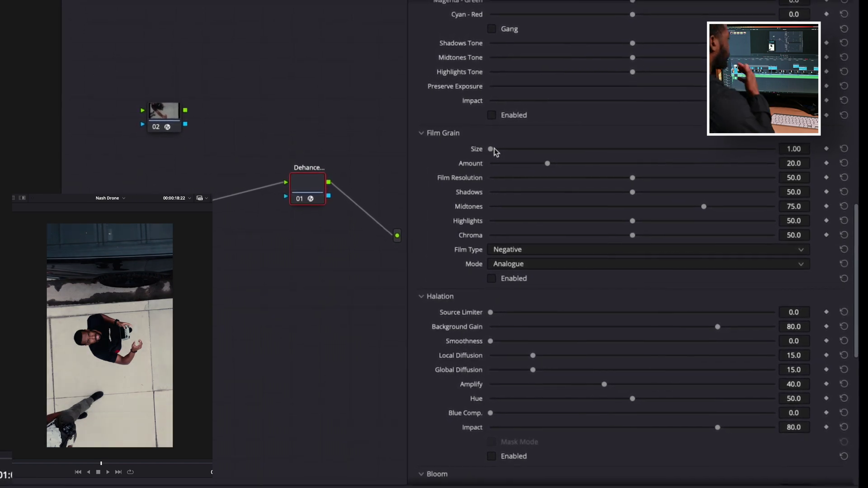
pyautogui.scroll(-5, 682, 257)
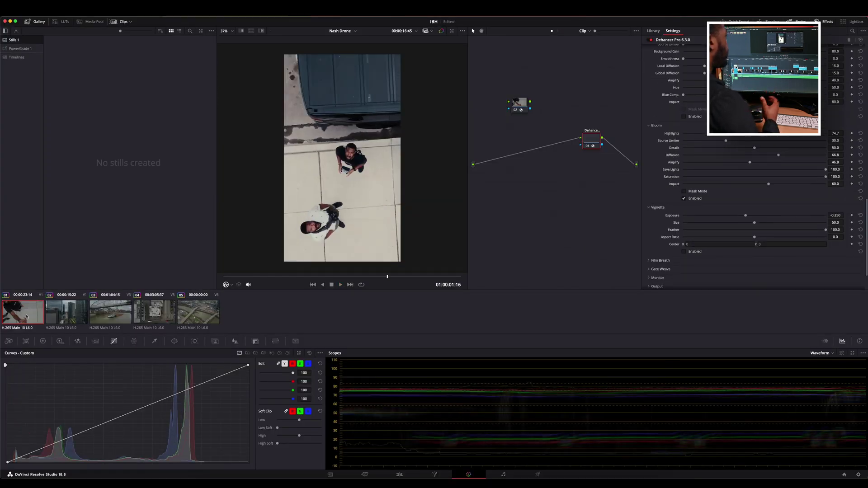
pyautogui.keyDown('shift'); pyautogui.click(198, 315); pyautogui.keyUp('shift')
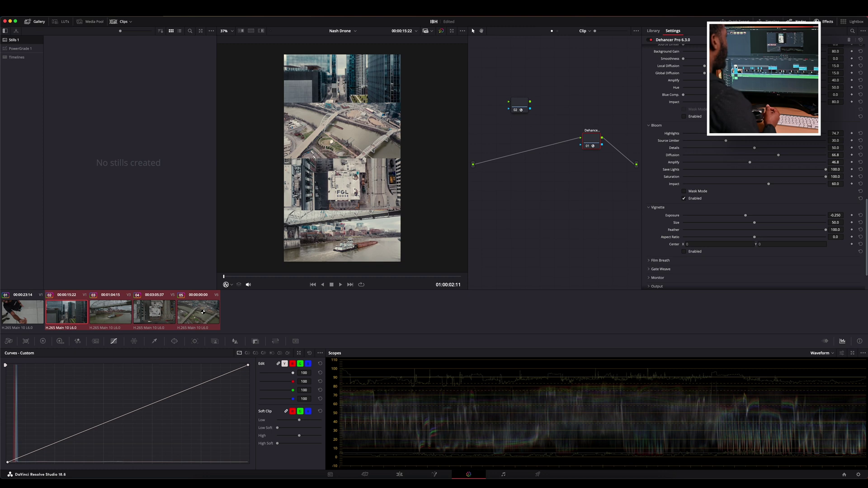
pyautogui.click(28, 312)
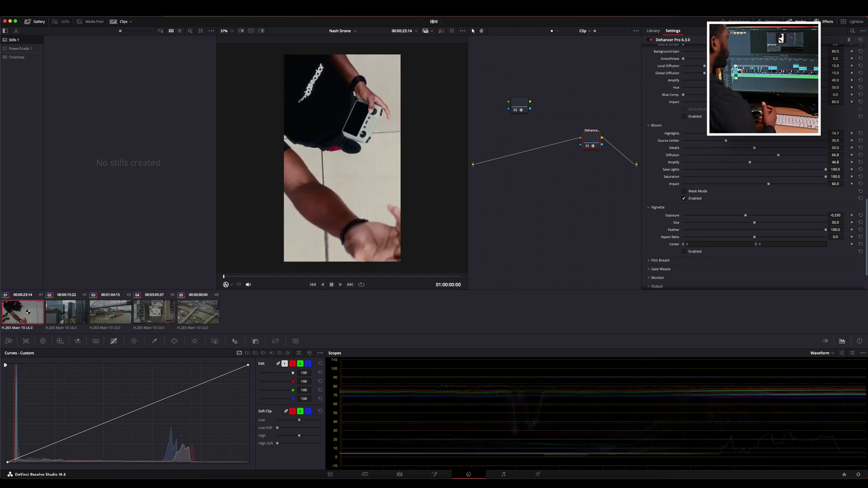
# Close the empty tracks in the split-screen stack and duplicate its four graded clips onto the video tracks above.
pyautogui.hotkey('shift', '4')
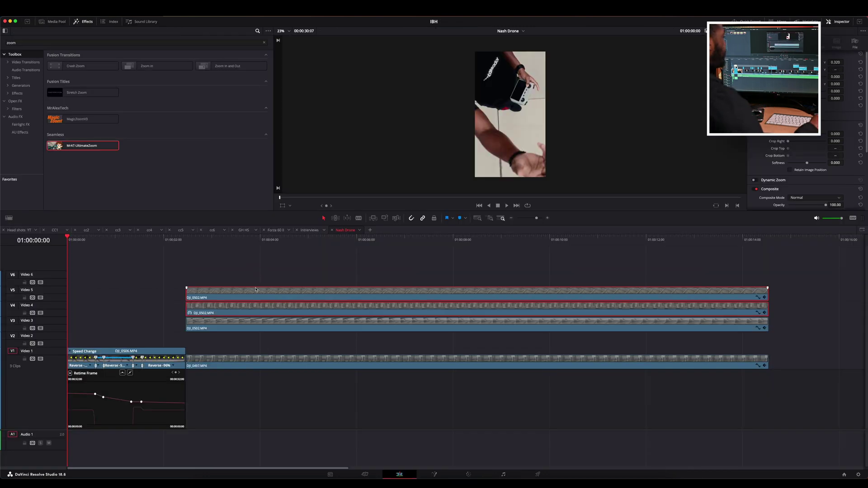
pyautogui.press('space')
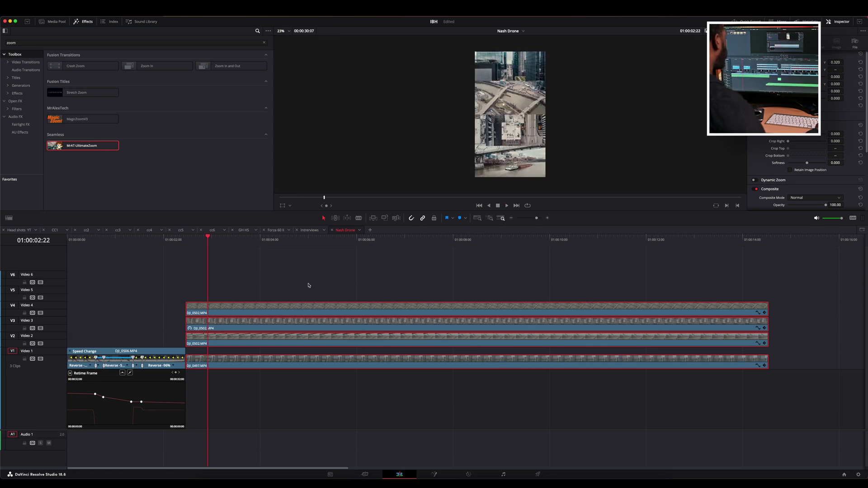
pyautogui.moveTo(349, 343); pyautogui.dragTo(346, 289)
pyautogui.rightClick(346, 290)
pyautogui.click(452, 236)
# Disconnect the grading nodes of the duplicated clip 09 so it shows the flat, ungraded footage.
pyautogui.hotkey('shift', '6')
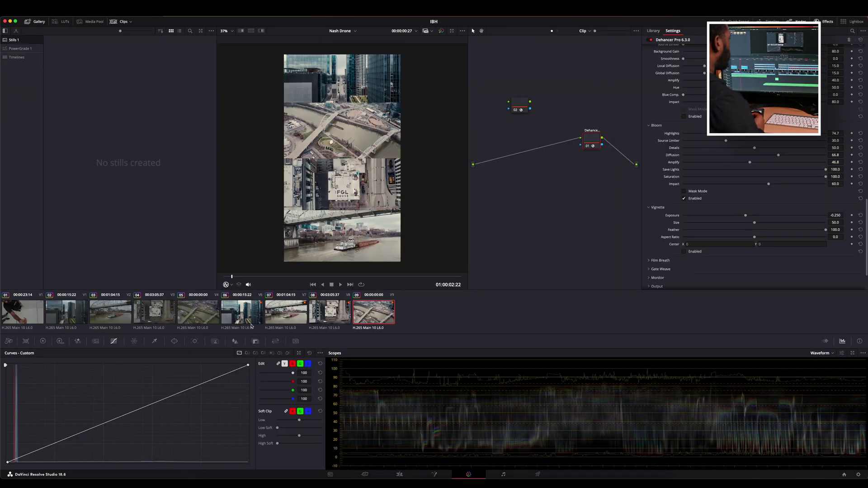
pyautogui.moveTo(631, 159); pyautogui.dragTo(623, 169)
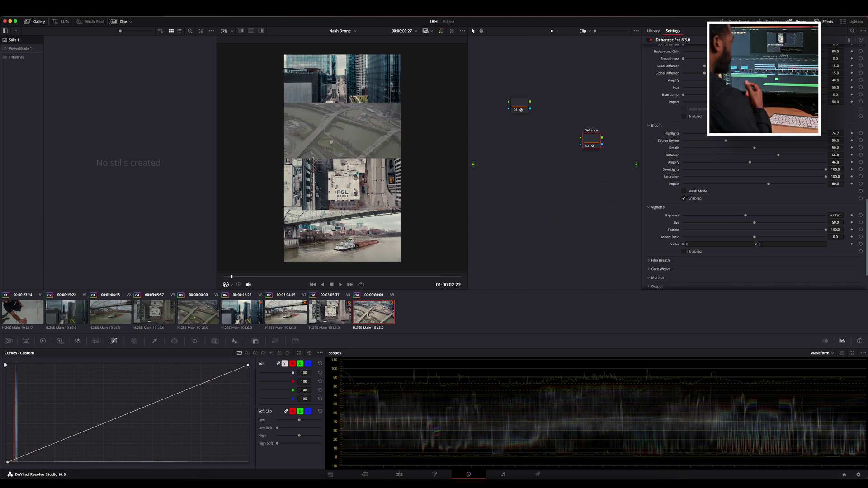
pyautogui.click(369, 314)
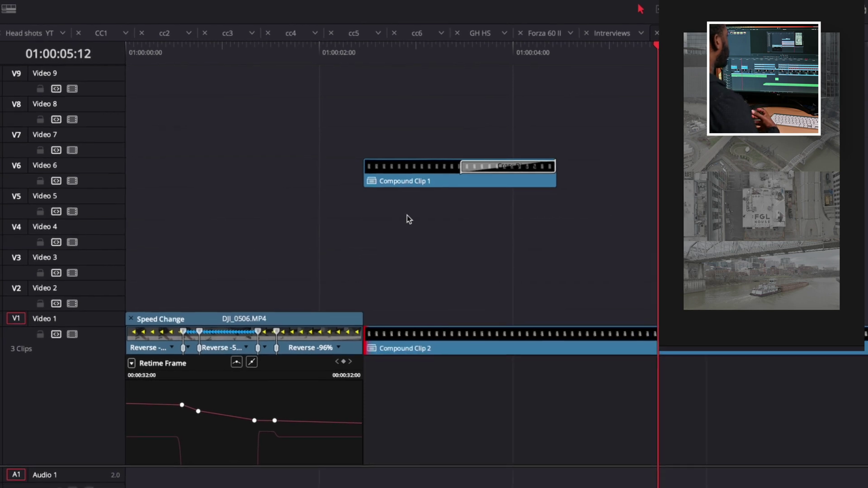
# Move Compound Clip 1 and the opening DJI_0506.MP4 clip to Video 2, and try adding the MrAT-UltimateZoom transition.
pyautogui.moveTo(410, 182); pyautogui.dragTo(410, 303)
pyautogui.moveTo(297, 317); pyautogui.dragTo(296, 288)
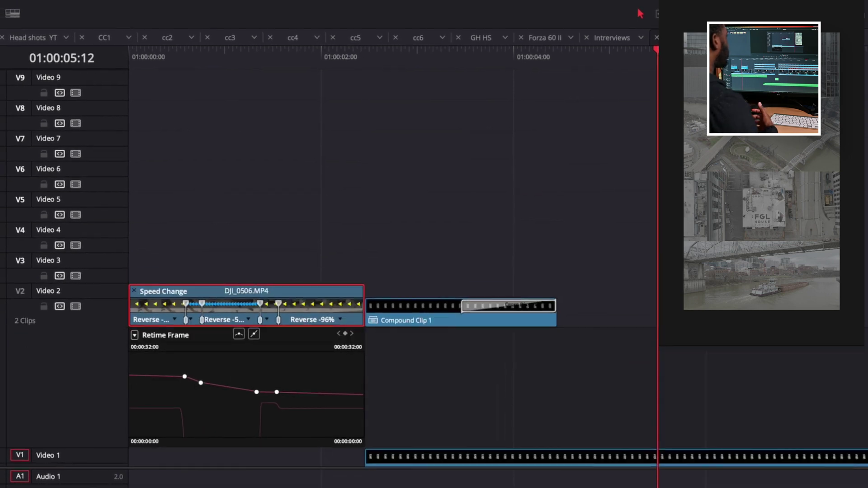
pyautogui.moveTo(1, 312); pyautogui.dragTo(307, 287)
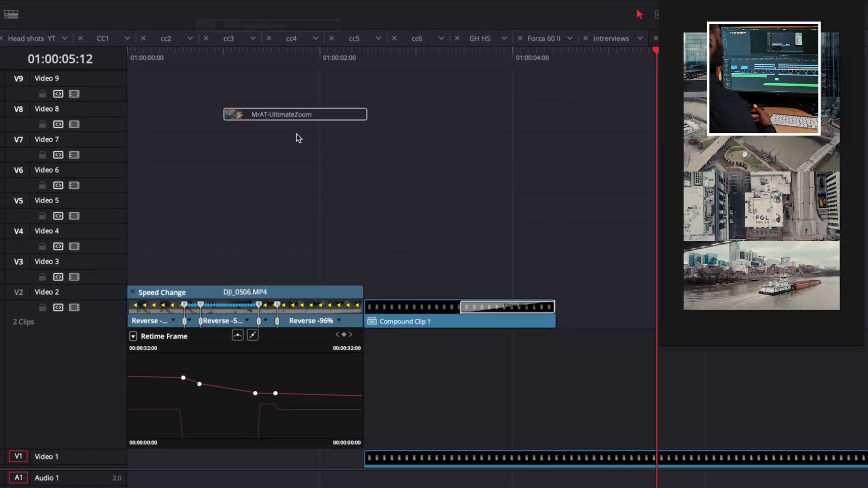
# Hide the retime curve and the retime controls on the opening DJI_0506.MP4 clip.
pyautogui.rightClick(326, 311)
pyautogui.click(371, 180)
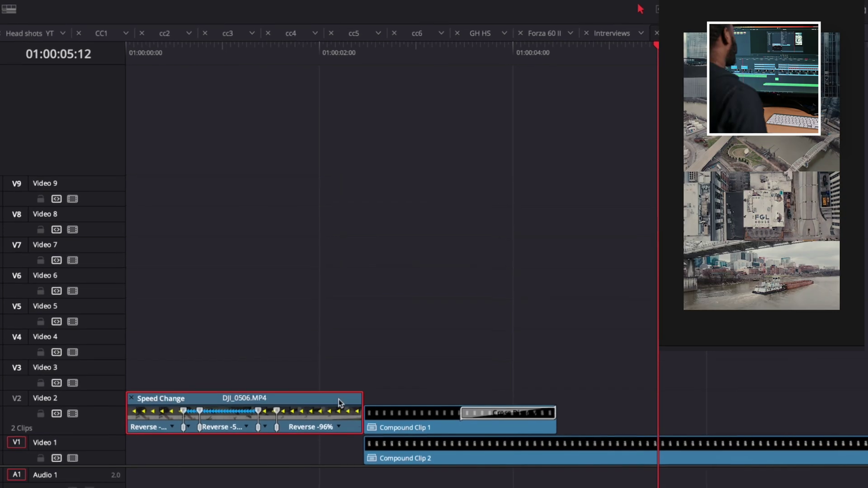
pyautogui.press('super+r')
# Add the MrAT-UltimateZoom transition to the end of DJI_0506.MP4, move the clip to Video 3, and play it back.
pyautogui.moveTo(1, 417); pyautogui.dragTo(362, 418)
pyautogui.moveTo(351, 416); pyautogui.dragTo(351, 385)
pyautogui.click(303, 51)
pyautogui.press('space')
pyautogui.press('space')
# Open Compound Clip 1 in its own timeline and extend the end of all four clips inside it.
pyautogui.rightClick(498, 423)
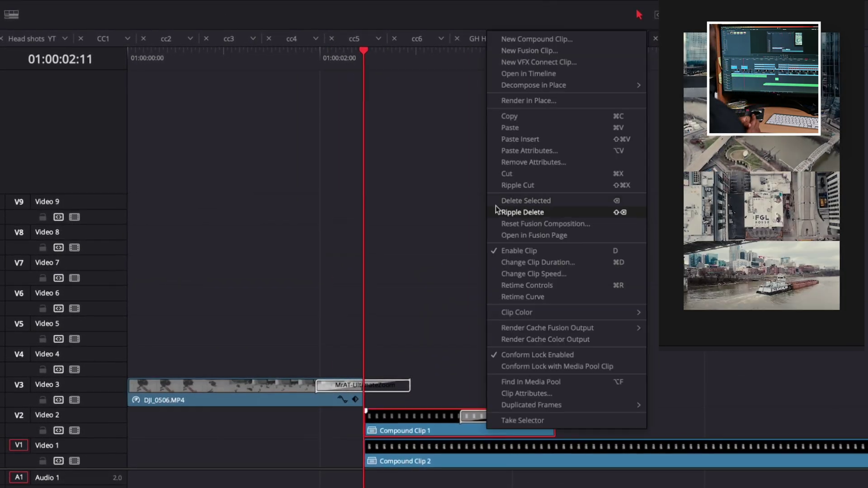
pyautogui.click(533, 72)
pyautogui.moveTo(316, 183); pyautogui.dragTo(454, 183)
pyautogui.moveTo(317, 214); pyautogui.dragTo(453, 213)
pyautogui.moveTo(317, 245); pyautogui.dragTo(454, 244)
pyautogui.moveTo(318, 275); pyautogui.dragTo(454, 275)
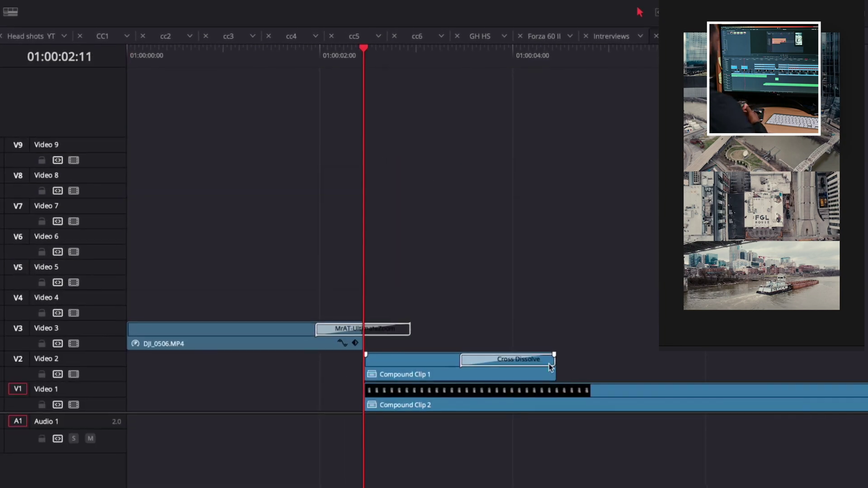
# Extend Compound Clip 1 in the Nash Drone timeline to a duration of about 03:05 and play the dissolve into the graded clips.
pyautogui.moveTo(553, 370); pyautogui.dragTo(690, 370)
pyautogui.press('space')
pyautogui.press('space')
pyautogui.moveTo(684, 373); pyautogui.dragTo(664, 377)
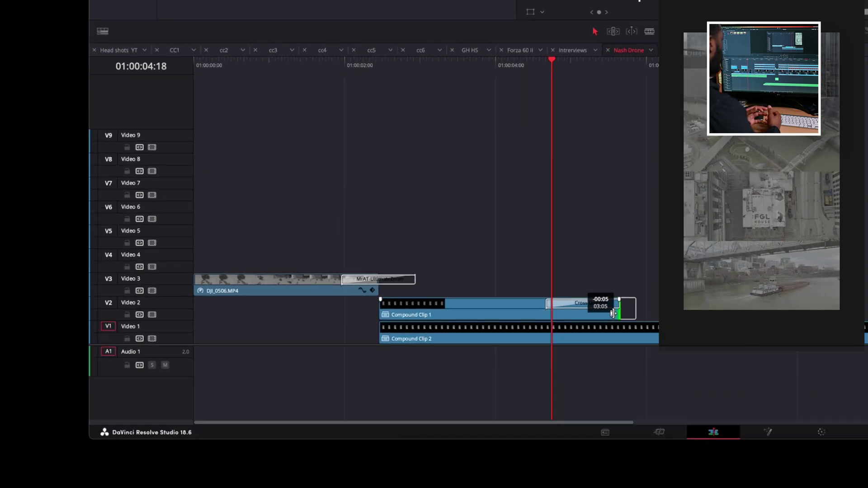
pyautogui.moveTo(612, 314); pyautogui.dragTo(619, 313)
pyautogui.press('space')
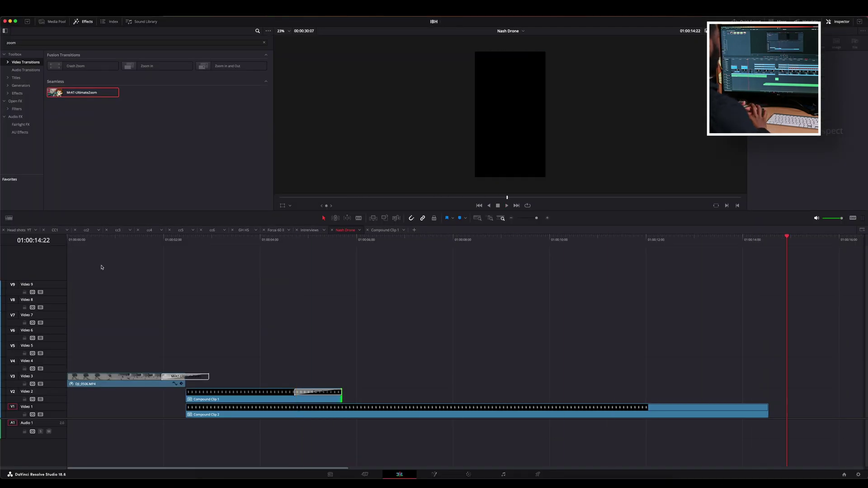
# Play the sequence from its start and inspect the MrAT-UltimateZoom transition at the end of the opening clip.
pyautogui.click(69, 240)
pyautogui.press('b')
pyautogui.press('space')
pyautogui.click(195, 379)
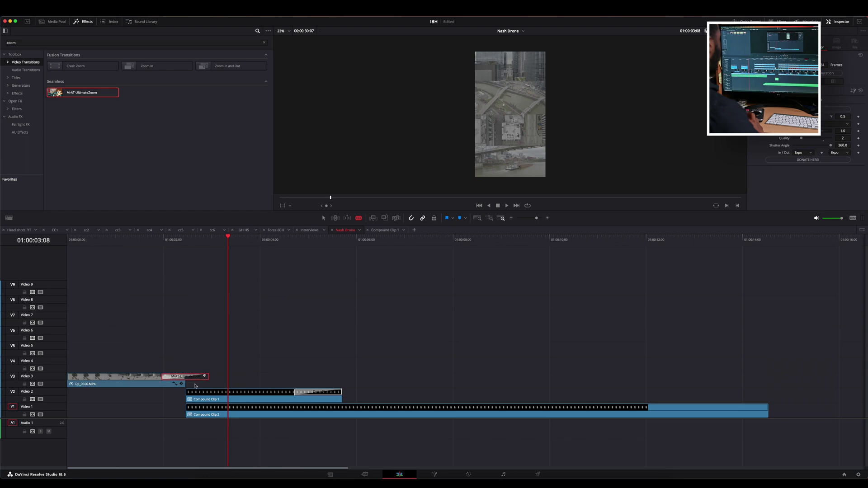
pyautogui.click(143, 240)
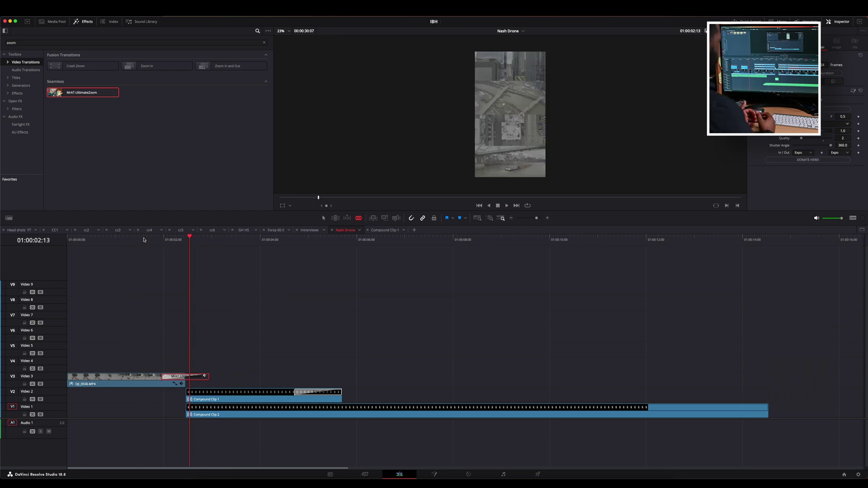
# Try the MrAT-UltimateZoom transition at the start of Compound Clip 1, remove it, and play the sequence through the dissolve.
pyautogui.click(144, 240)
pyautogui.press('space')
pyautogui.moveTo(82, 93); pyautogui.dragTo(225, 392)
pyautogui.click(203, 392)
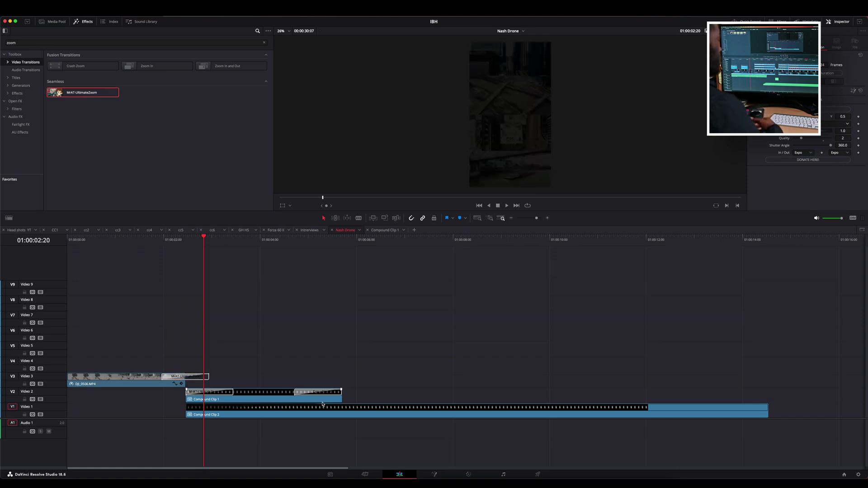
pyautogui.press('Delete')
pyautogui.press('space')
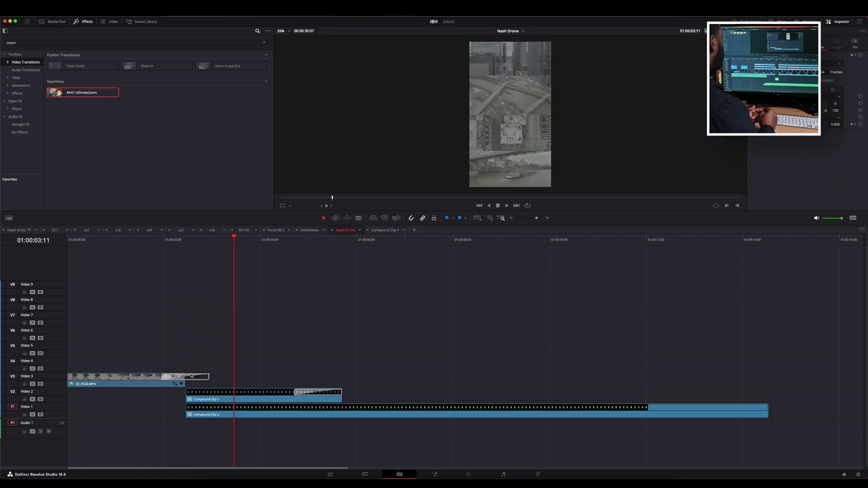
pyautogui.click(100, 244)
pyautogui.press('space')
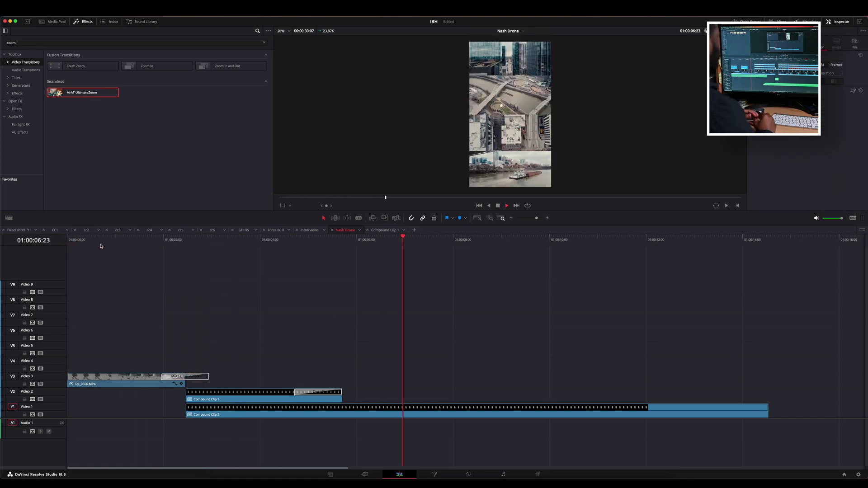
# Move the upper split-screen clips down onto Video 2, 3 and 4, and try placing the MrAT-UltimateZoom transition before them.
pyautogui.moveTo(101, 247); pyautogui.dragTo(312, 270)
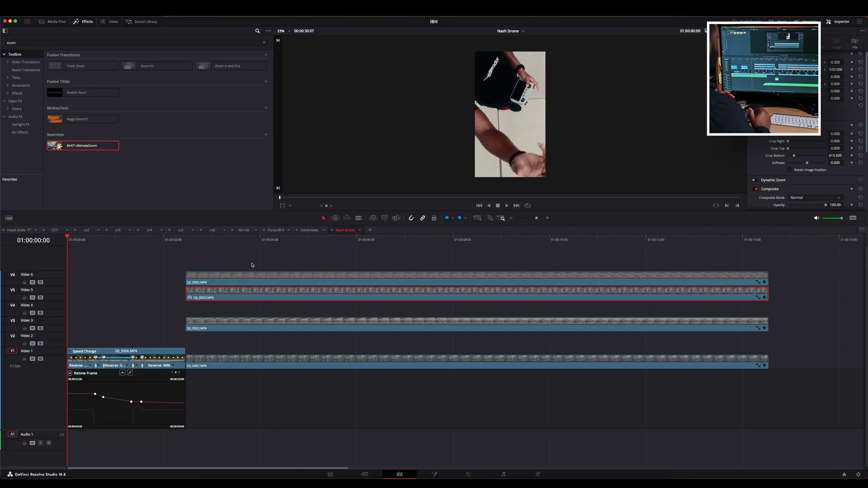
pyautogui.moveTo(268, 303); pyautogui.dragTo(268, 334)
pyautogui.moveTo(82, 146); pyautogui.dragTo(147, 307)
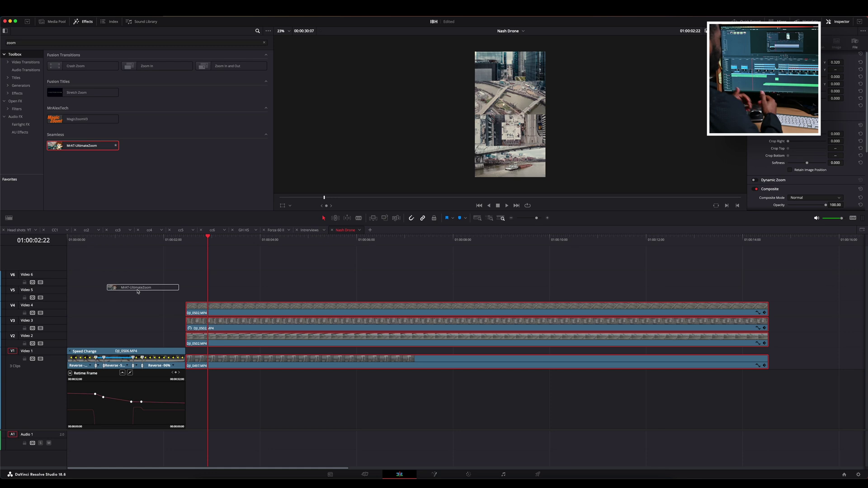
# Duplicate the four stacked split-screen clips onto Video 6 to 9 and give the copies an orange clip color.
pyautogui.moveTo(308, 282); pyautogui.dragTo(352, 366)
pyautogui.keyDown('alt'); pyautogui.moveTo(353, 339); pyautogui.dragTo(353, 281); pyautogui.keyUp('alt')
pyautogui.rightClick(346, 288)
pyautogui.click(445, 216)
# Take the Dehancer grade off the orange duplicate clips on the Color page and return to the Edit page.
pyautogui.click(468, 475)
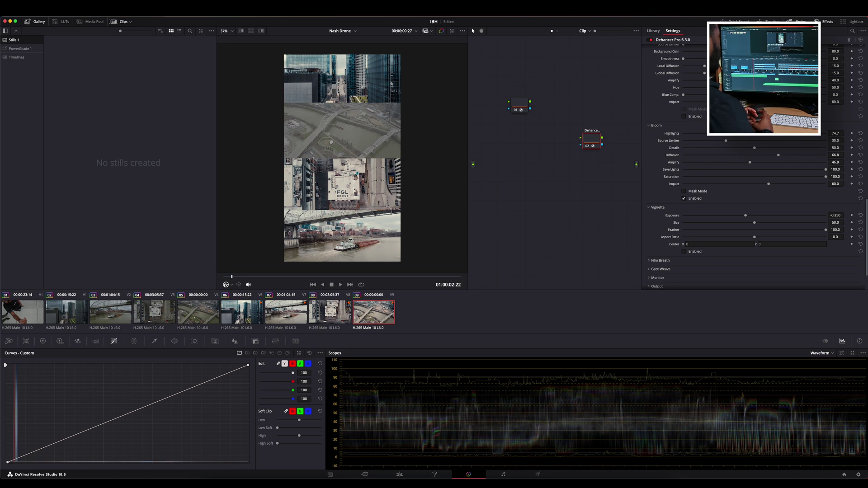
pyautogui.hotkey('shift', '4')
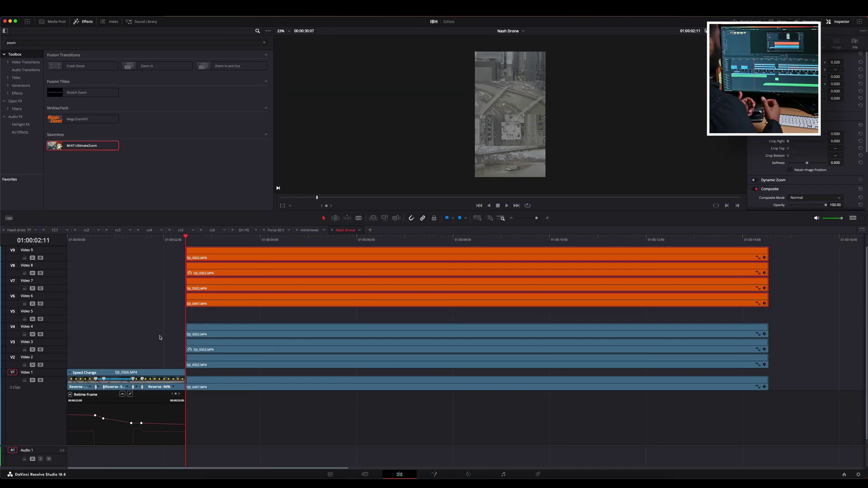
pyautogui.moveTo(742, 248); pyautogui.dragTo(281, 250)
pyautogui.rightClick(248, 250)
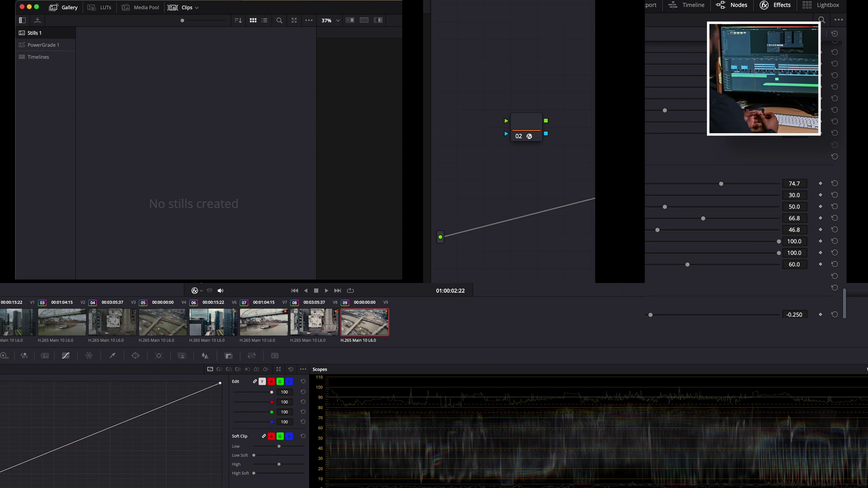
pyautogui.hotkey('alt', 'l')
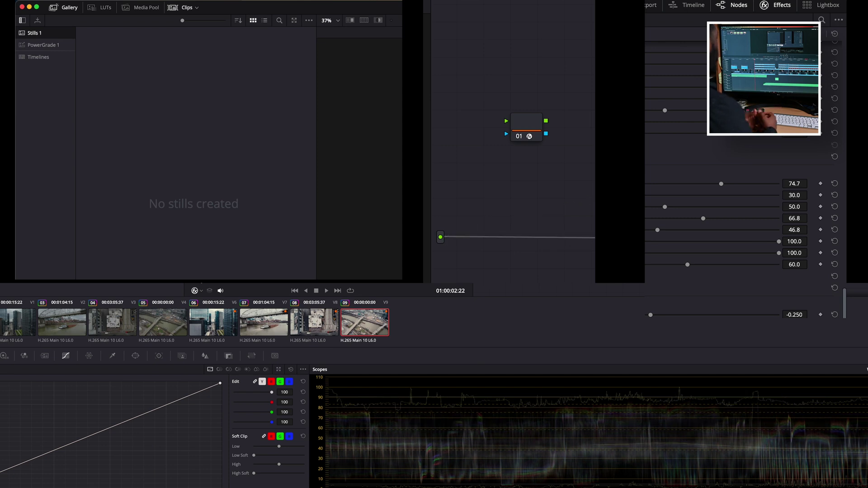
pyautogui.hotkey('shift', '4')
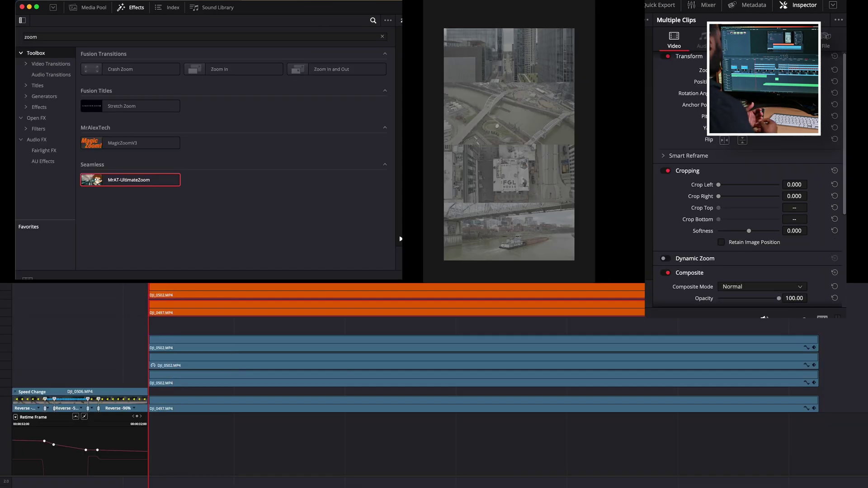
# Shorten the four orange ungraded clips from their ends and combine them into a single compound clip.
pyautogui.moveTo(818, 274); pyautogui.dragTo(260, 274)
pyautogui.rightClick(220, 275)
pyautogui.click(249, 245)
pyautogui.rightClick(222, 308)
pyautogui.click(382, 115)
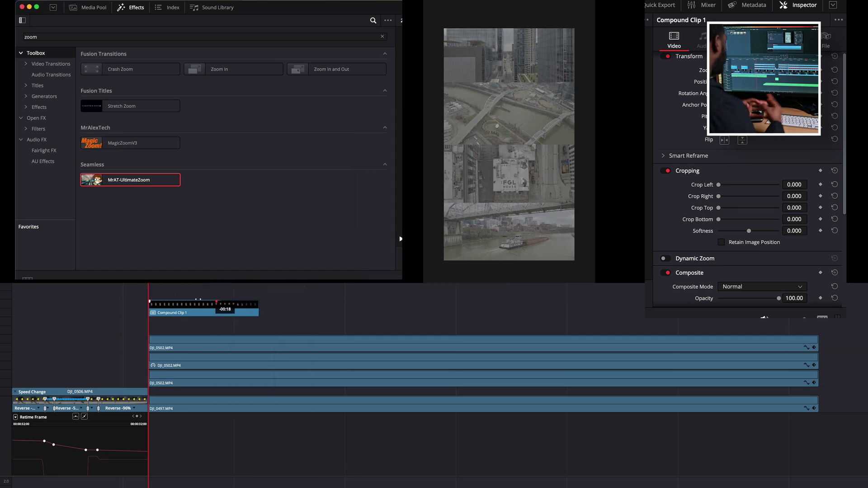
# Try a fade-out on the end of Compound Clip 1, play it back, and reset the fade.
pyautogui.moveTo(198, 299); pyautogui.dragTo(152, 300)
pyautogui.press('space')
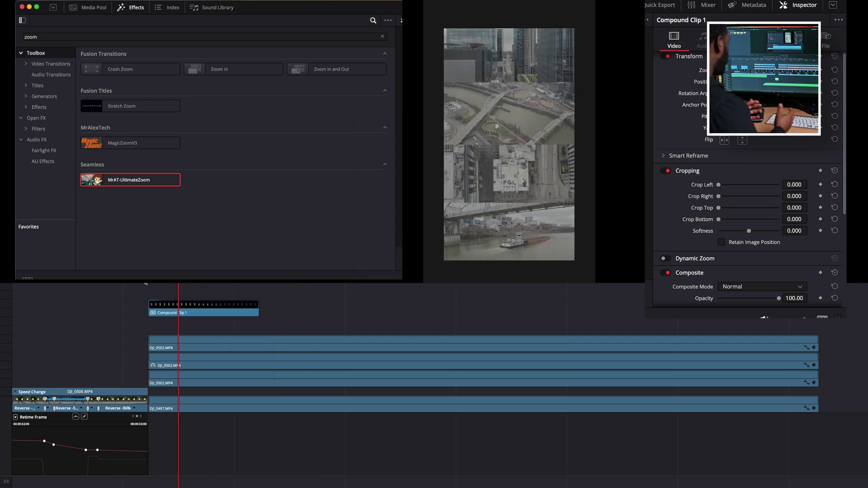
pyautogui.click(131, 302)
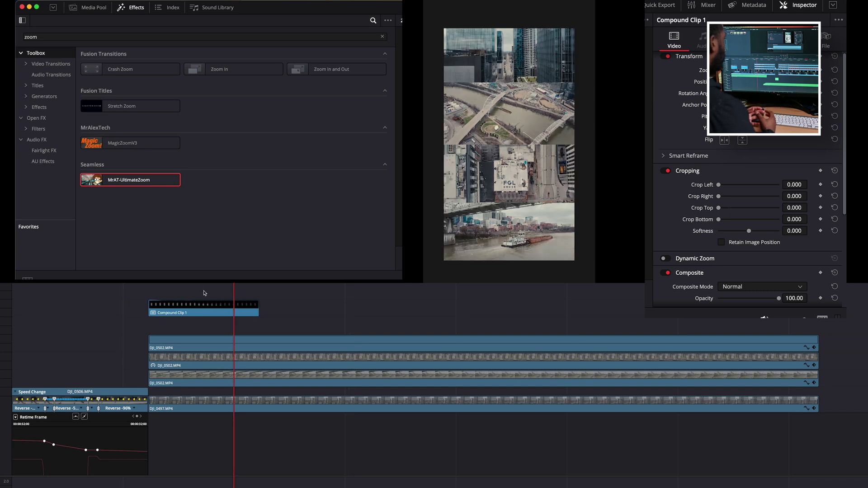
pyautogui.moveTo(254, 306); pyautogui.dragTo(268, 308)
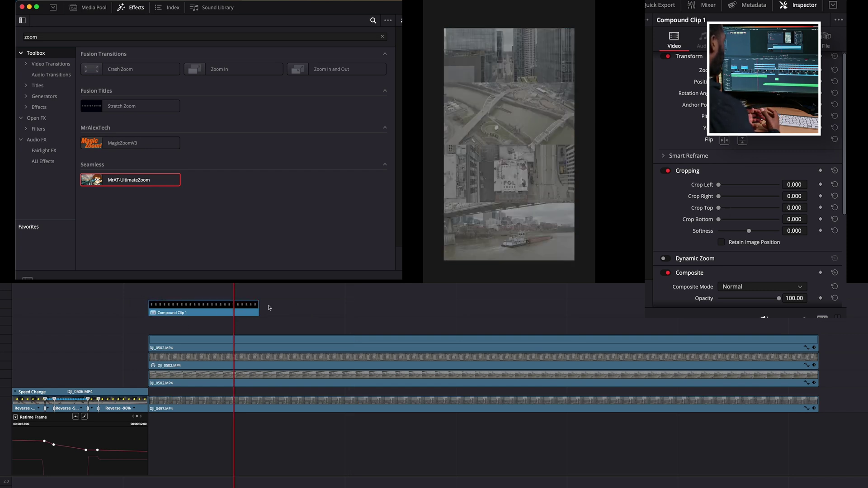
# Add a Cross Dissolve to the end of Compound Clip 1 and play the dissolve into the graded clips.
pyautogui.click(57, 67)
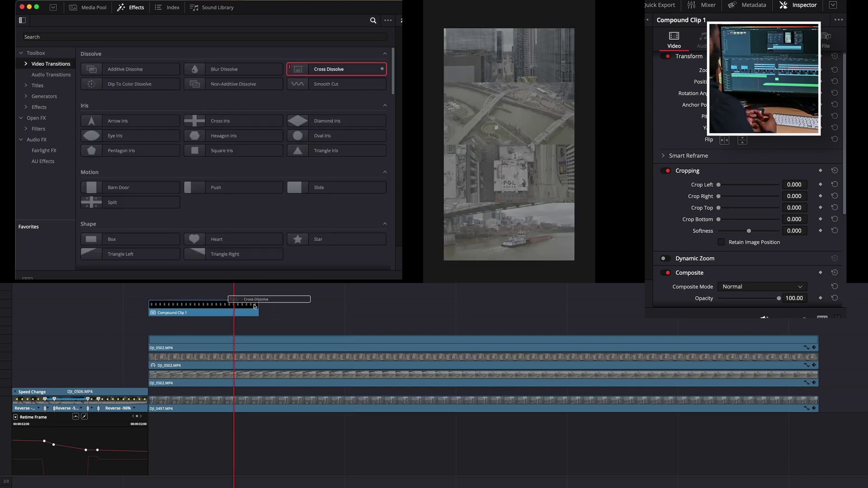
pyautogui.press('/')
pyautogui.moveTo(254, 306); pyautogui.dragTo(235, 401)
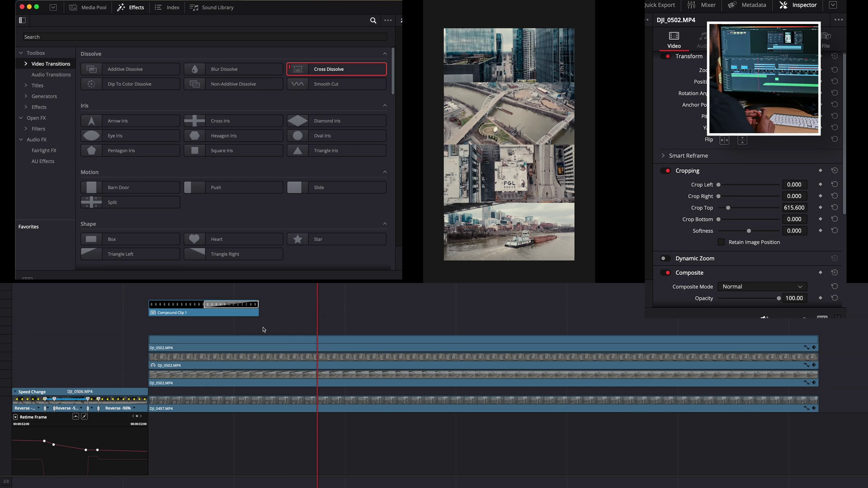
# Combine the four graded split-screen clips below Compound Clip 1 into a second compound clip.
pyautogui.rightClick(236, 401)
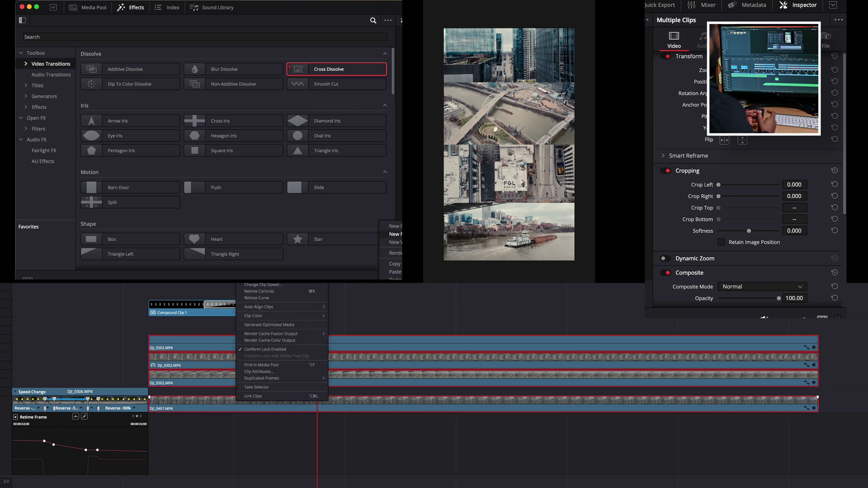
pyautogui.click(395, 226)
pyautogui.press('Return')
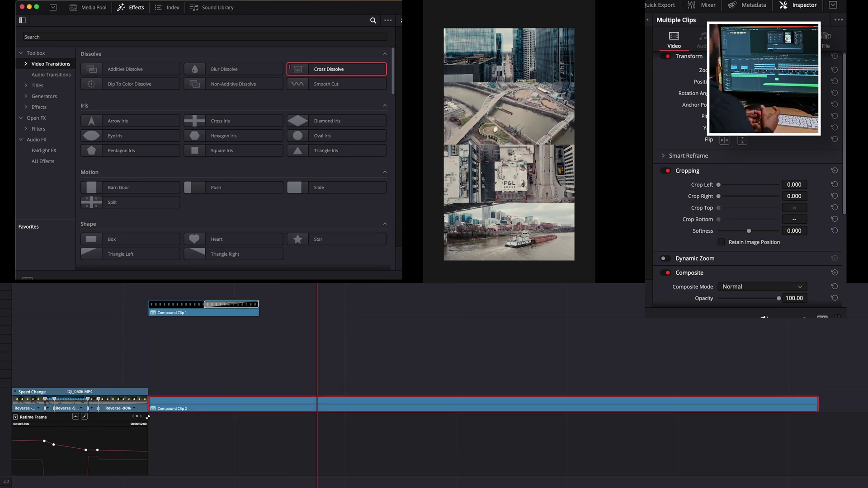
# Search the video transitions for "zoom", hide the DJI_0506.MP4 retime curve, and add MrAT-UltimateZoom to the end of that clip.
pyautogui.click(340, 37)
pyautogui.write('zoom')
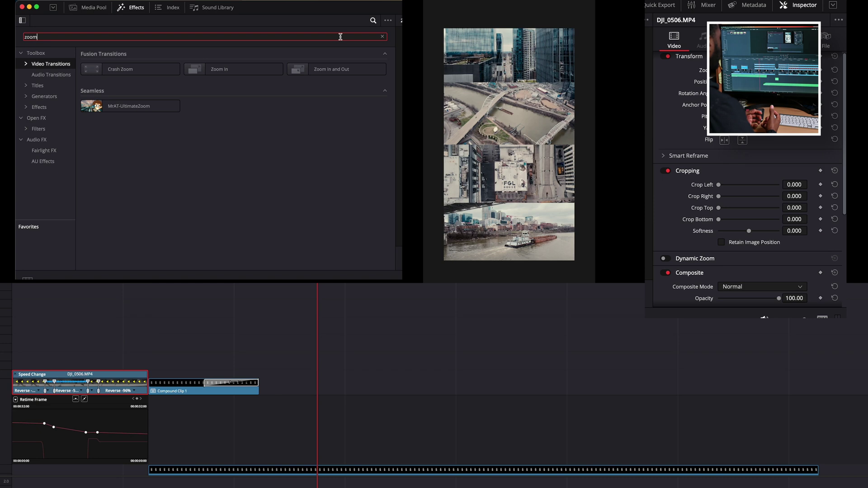
pyautogui.rightClick(129, 384)
pyautogui.click(152, 316)
pyautogui.moveTo(117, 107); pyautogui.dragTo(141, 432)
pyautogui.moveTo(130, 106); pyautogui.dragTo(147, 428)
pyautogui.moveTo(317, 285); pyautogui.dragTo(210, 285)
# Open Compound Clip 1 in its own timeline and lengthen the ends of the four stacked clips inside it.
pyautogui.moveTo(255, 444); pyautogui.dragTo(257, 444)
pyautogui.rightClick(217, 452)
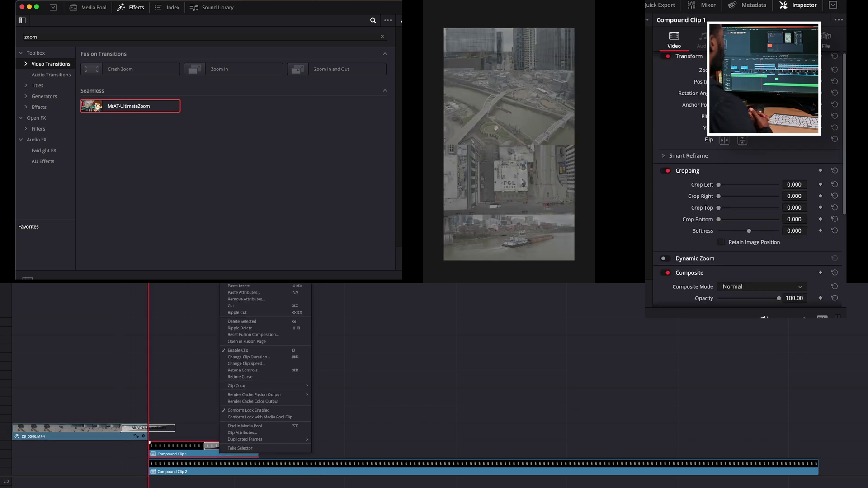
pyautogui.click(238, 430)
pyautogui.moveTo(122, 308); pyautogui.dragTo(201, 308)
pyautogui.moveTo(122, 325); pyautogui.dragTo(202, 324)
pyautogui.moveTo(122, 342); pyautogui.dragTo(202, 342)
pyautogui.moveTo(122, 360); pyautogui.dragTo(202, 360)
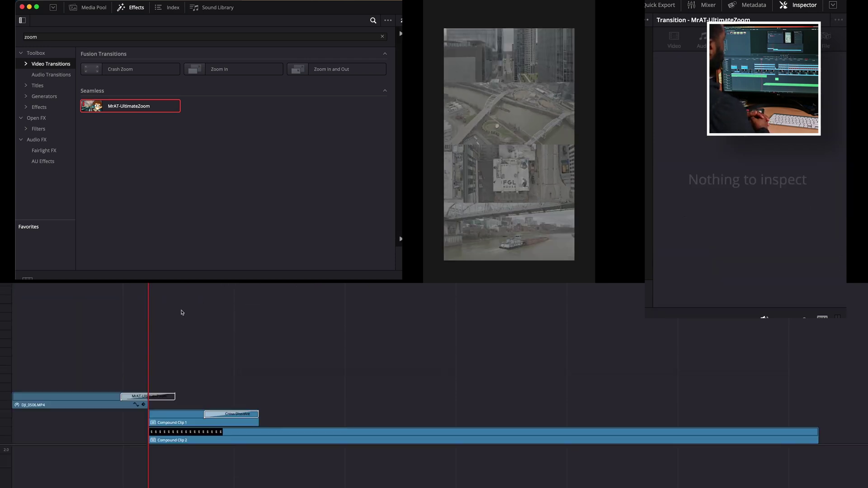
# Extend the end of Compound Clip 1 in the Nash Drone timeline and play back the opener.
pyautogui.moveTo(257, 420); pyautogui.dragTo(326, 420)
pyautogui.press('space')
pyautogui.press('space')
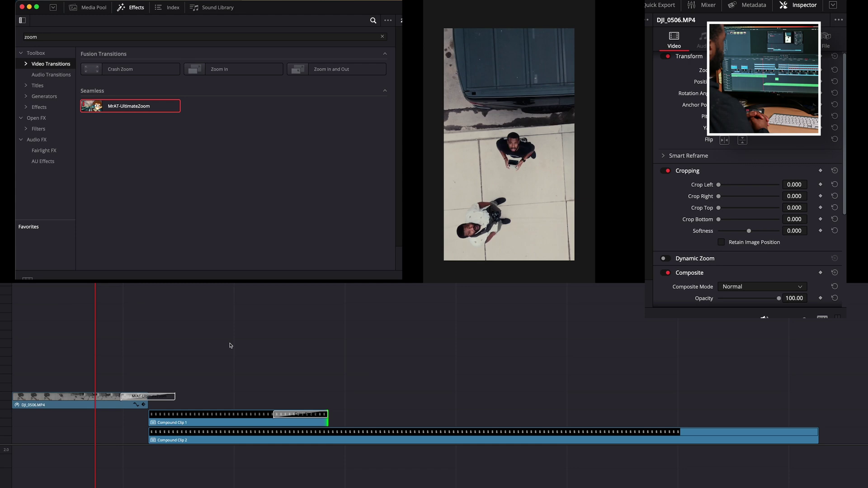
# Delete the MrAT-UltimateZoom transition at the start of Compound Clip 1 and play the sequence from its beginning.
pyautogui.click(163, 398)
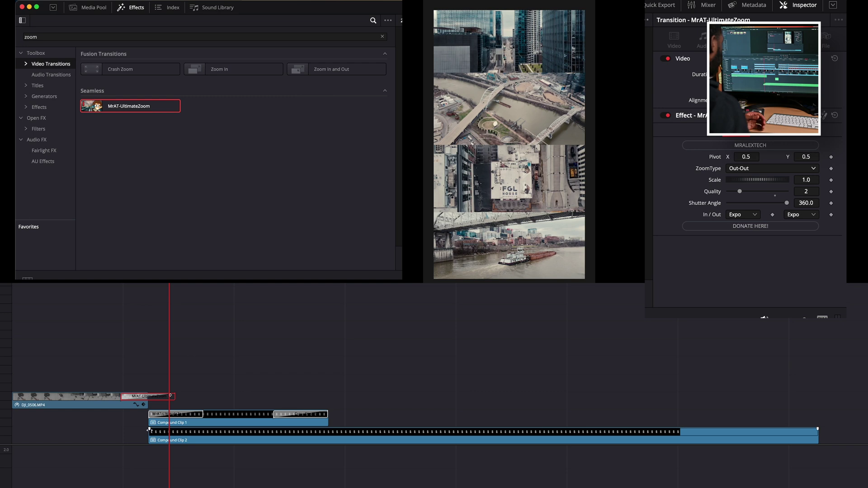
pyautogui.click(306, 428)
pyautogui.click(159, 415)
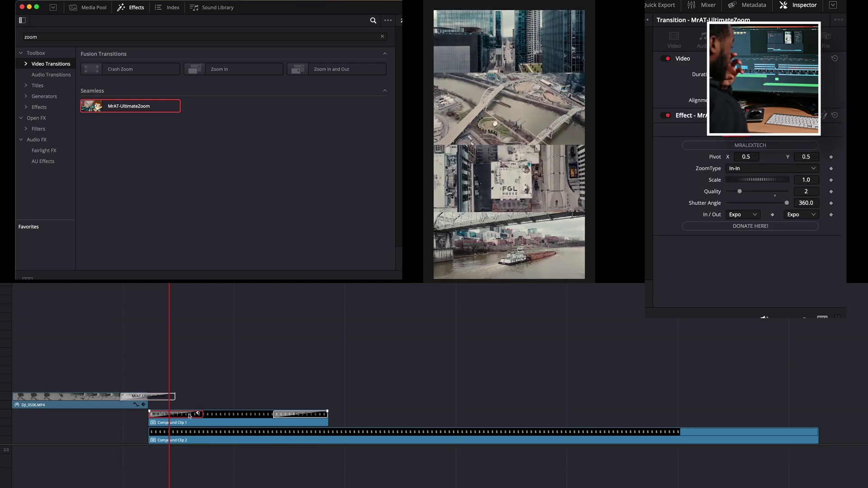
pyautogui.press('BackSpace')
pyautogui.press('Home')
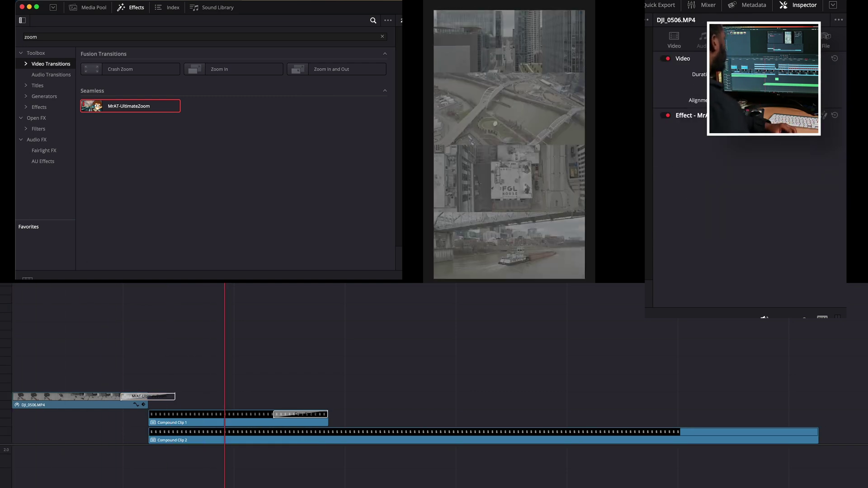
pyautogui.press('space')
# Search the effects for "timer", place the MagicTimer title on Video 5 from the start, and extend it to Compound Clip 1's end.
pyautogui.moveTo(90, 286); pyautogui.dragTo(167, 285)
pyautogui.doubleClick(191, 36)
pyautogui.press('BackSpace')
pyautogui.press('BackSpace')
pyautogui.press('BackSpace')
pyautogui.press('BackSpace')
pyautogui.write('timer')
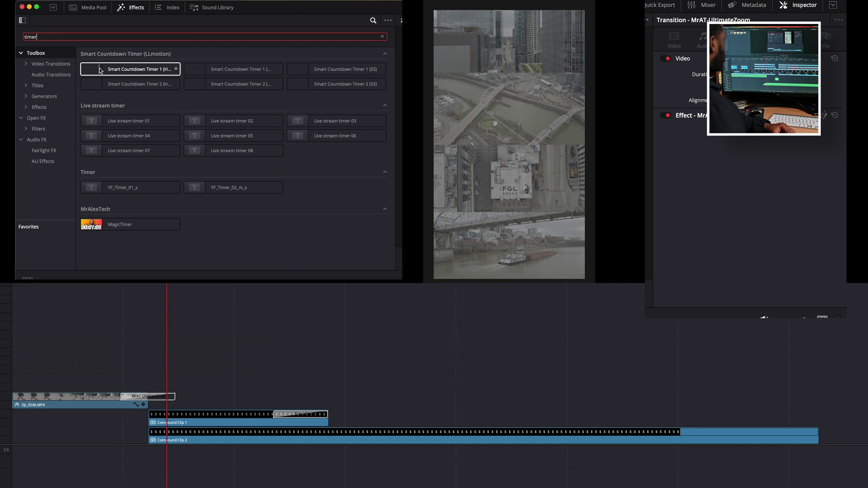
pyautogui.moveTo(103, 224); pyautogui.dragTo(194, 369)
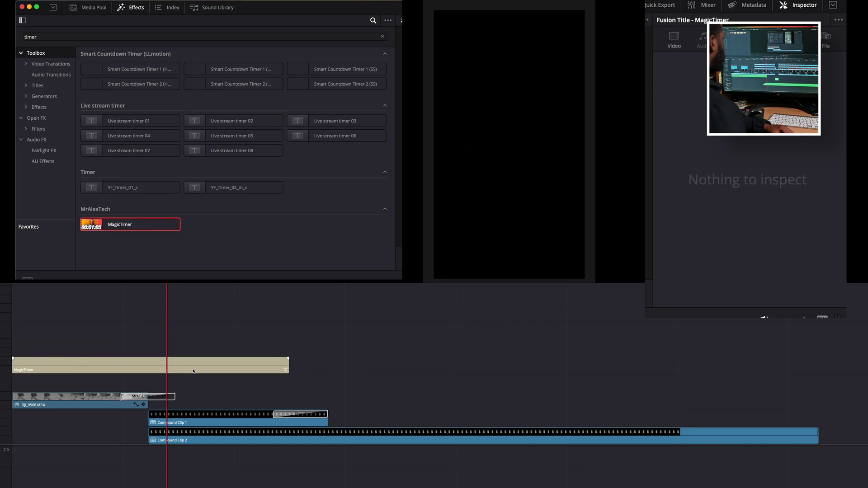
pyautogui.moveTo(288, 366); pyautogui.dragTo(327, 365)
# Change the MagicTimer text to a bold serif font and adjust its size over the split-screen.
pyautogui.moveTo(39, 286); pyautogui.dragTo(290, 286)
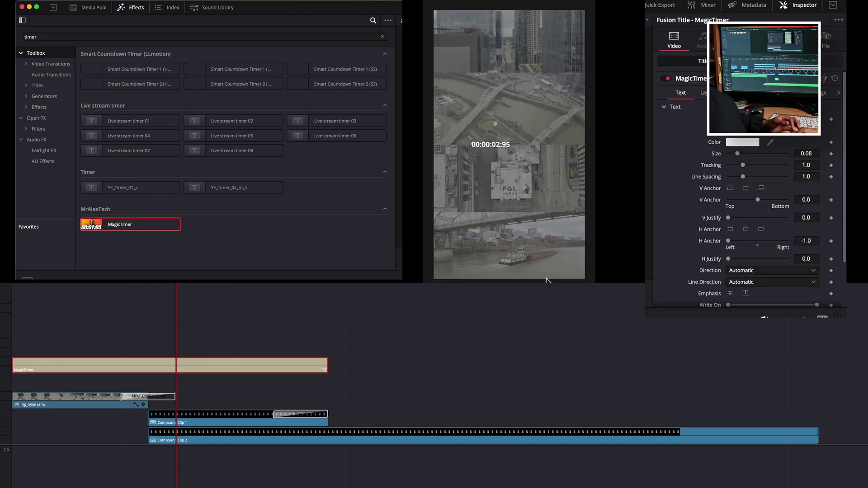
pyautogui.click(756, 119)
pyautogui.scroll(-10, 764, 228)
pyautogui.click(765, 229)
pyautogui.click(755, 132)
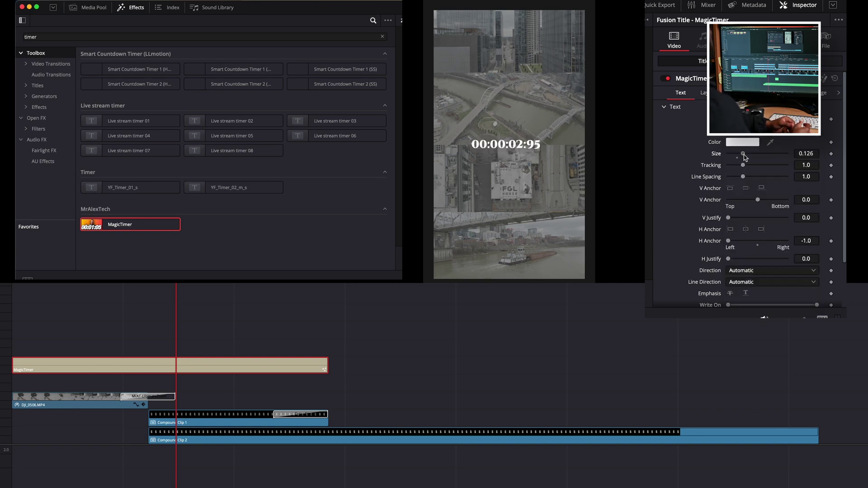
# Set the MagicTimer's Write On start to 0.494 to hide the hours and minutes, and play the timer.
pyautogui.scroll(-3, 764, 226)
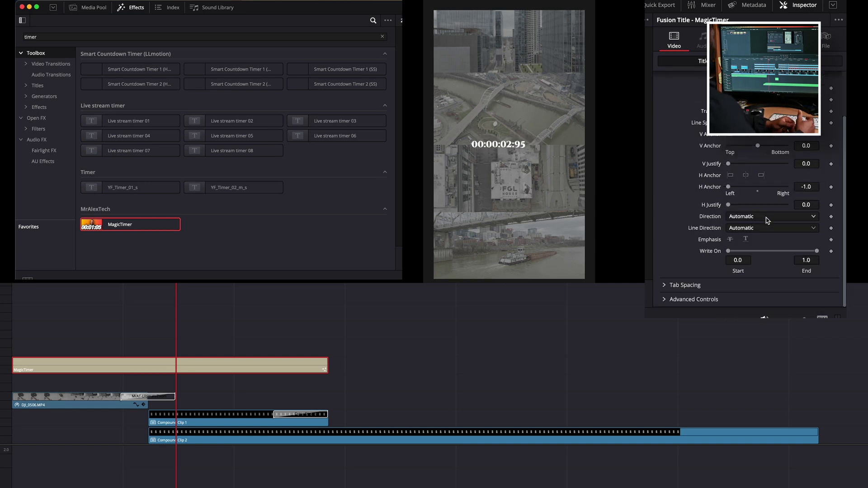
pyautogui.click(753, 220)
pyautogui.click(754, 232)
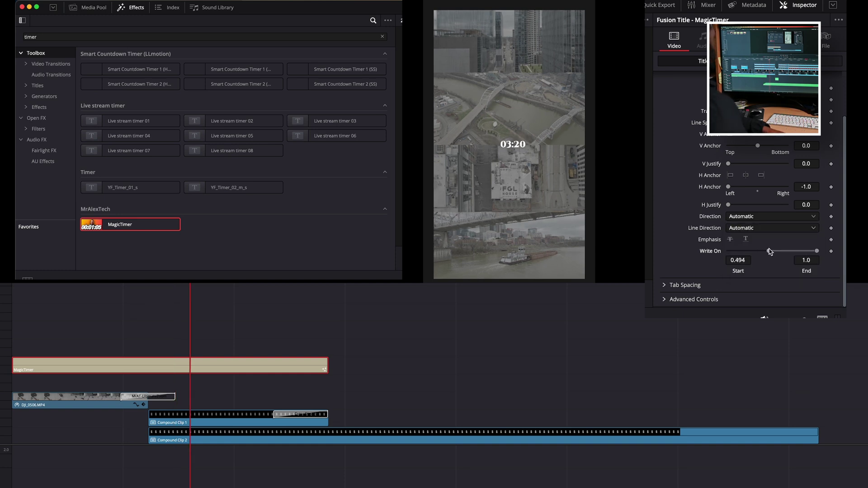
pyautogui.press('space')
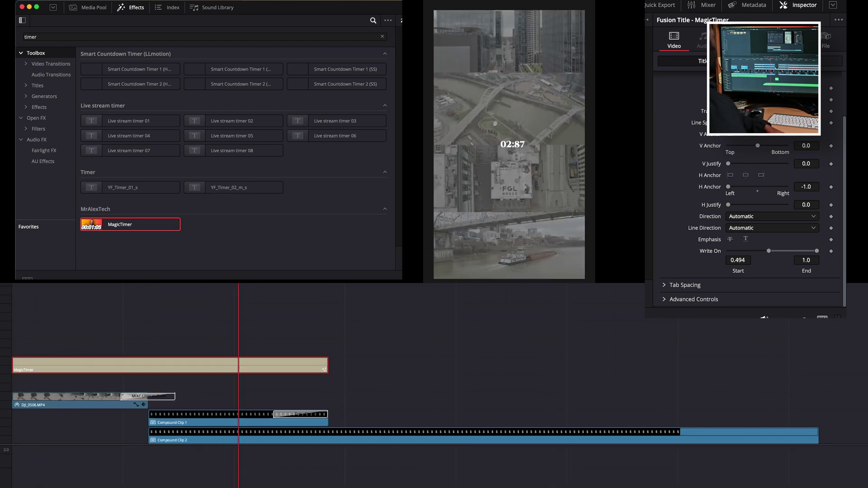
pyautogui.scroll(10, 768, 251)
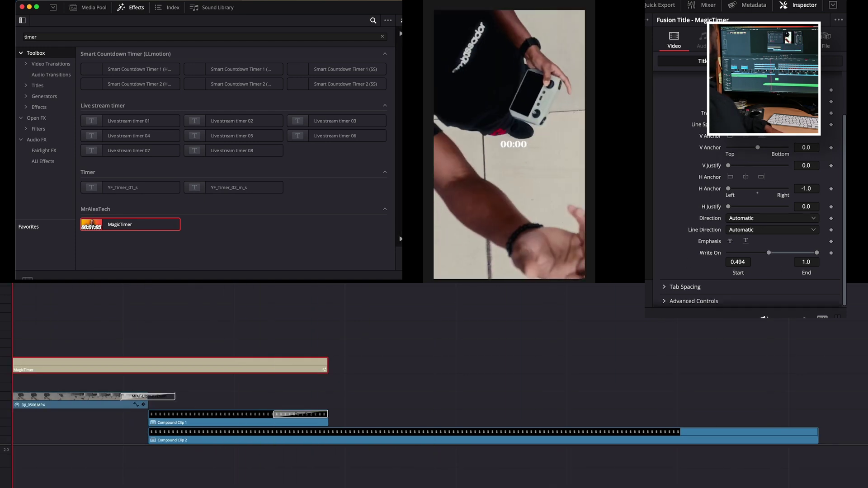
pyautogui.click(708, 92)
pyautogui.click(785, 92)
pyautogui.click(817, 92)
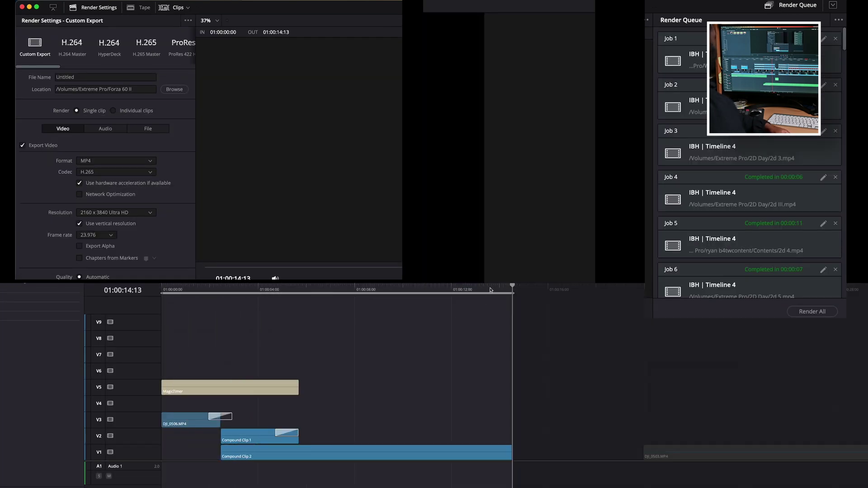
# Name the export "Nash Drone CG", save it to /Volumes/Extreme Pro/Chan TSU, and render the queue.
pyautogui.click(87, 80)
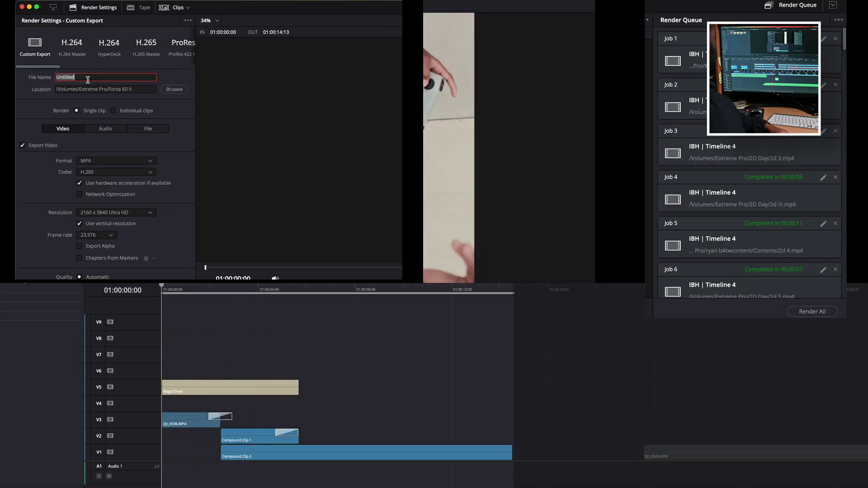
pyautogui.click(174, 89)
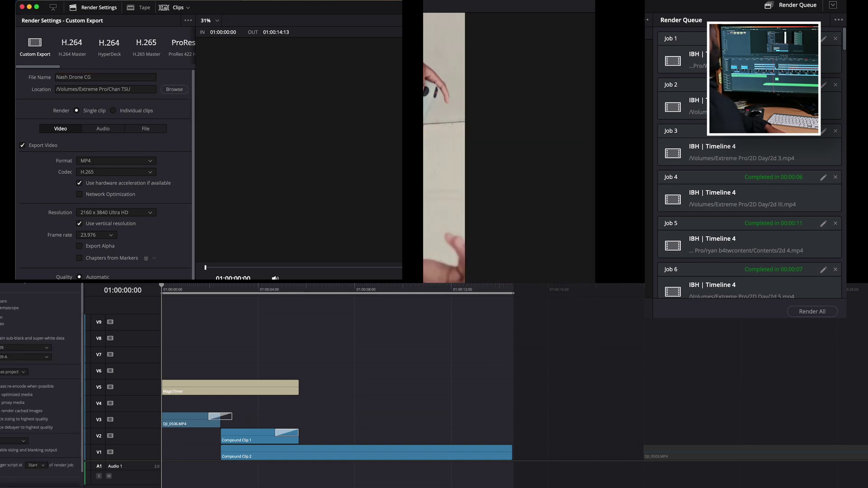
pyautogui.click(810, 311)
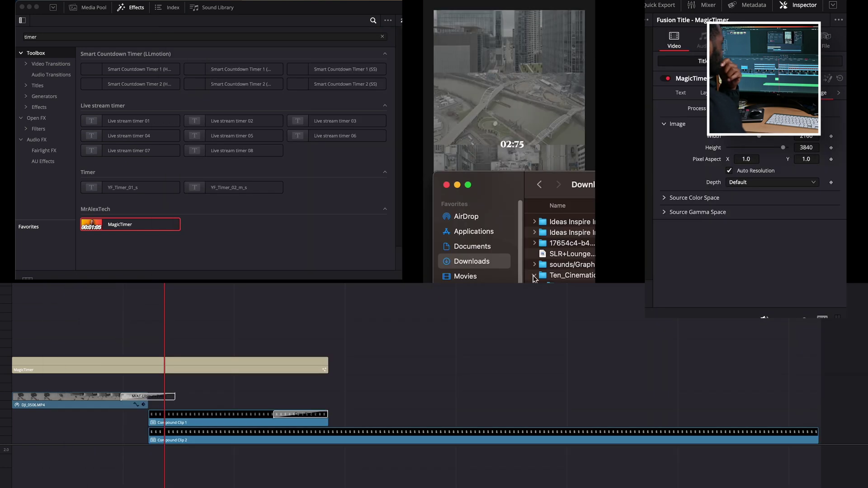
# Preview the downloaded swish sounds and place Cinematic Swish 3.wav on audio track 1 beneath the zoom transition ending DJI_0506.MP4.
pyautogui.click(535, 265)
pyautogui.scroll(-2, 535, 267)
pyautogui.press('space')
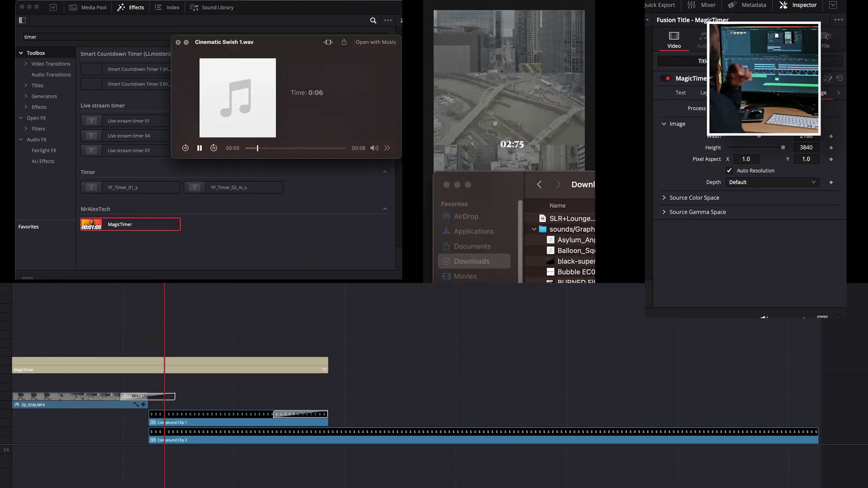
pyautogui.press('space')
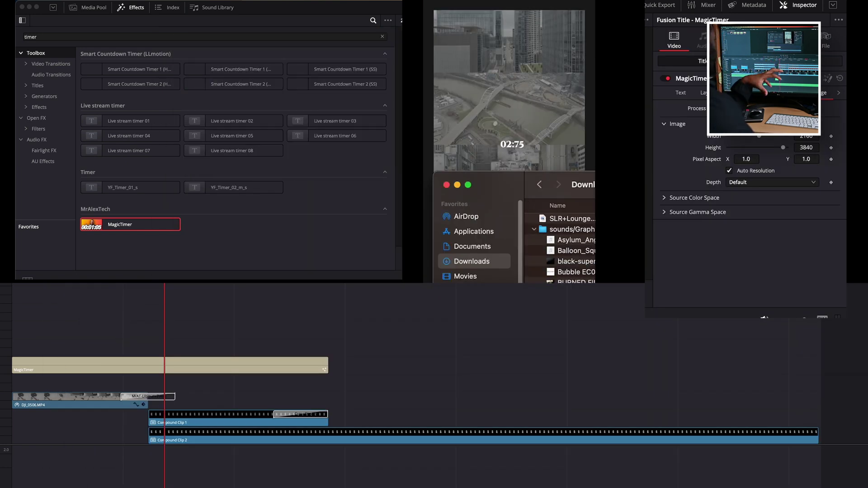
pyautogui.moveTo(561, 280); pyautogui.dragTo(74, 459)
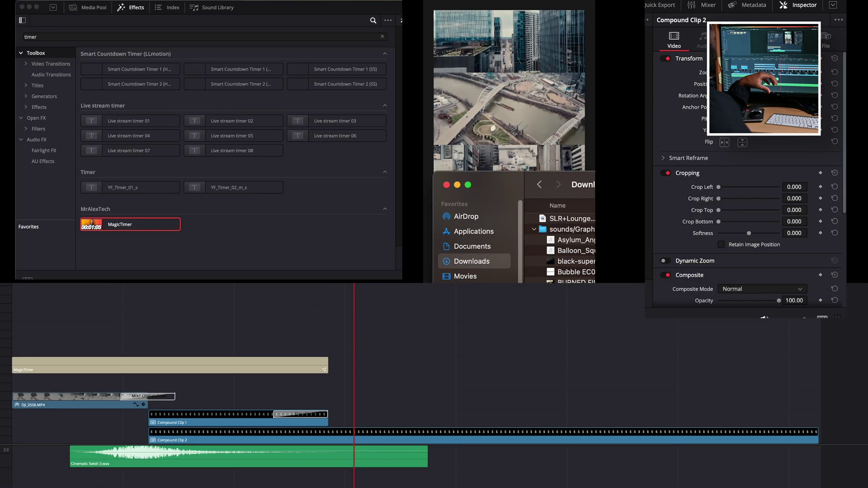
# Preview the downloaded overlays, place Film Overlay 10.mp4 on Video 4 from the start, and trim it to DJI_0506.MP4's end.
pyautogui.press('space')
pyautogui.press('space')
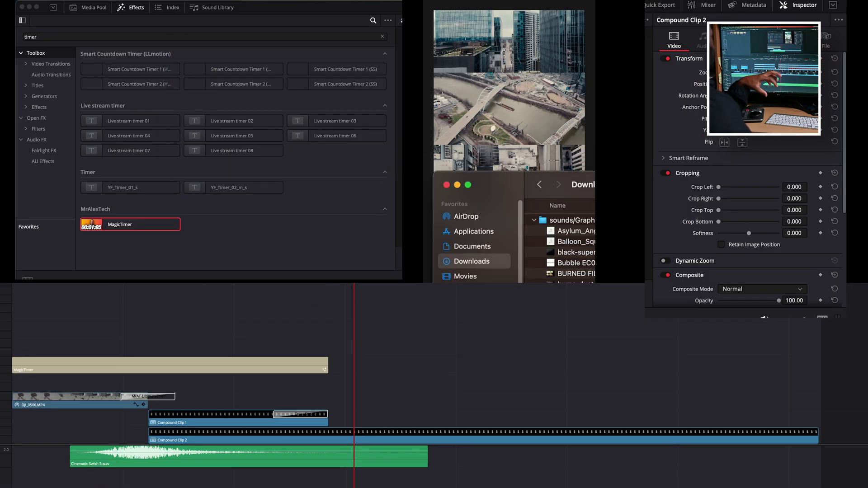
pyautogui.scroll(-3, 560, 246)
pyautogui.press('space')
pyautogui.press('space')
pyautogui.click(543, 262)
pyautogui.click(562, 280)
pyautogui.click(542, 280)
pyautogui.press('space')
pyautogui.press('space')
pyautogui.press('space')
pyautogui.press('space')
pyautogui.moveTo(552, 362); pyautogui.dragTo(12, 385)
pyautogui.moveTo(820, 383); pyautogui.dragTo(147, 383)
# Set the composite mode of Film Overlay 10.mp4 to Multiply over the opening drone clip.
pyautogui.click(65, 285)
pyautogui.click(91, 382)
pyautogui.scroll(-4, 750, 159)
pyautogui.click(751, 162)
pyautogui.scroll(-5, 747, 183)
pyautogui.scroll(-3, 747, 183)
pyautogui.click(747, 181)
# Trim Film Overlay 10.mp4 to DJI_0506.MP4's end and apply the Multiply composite mode to it.
pyautogui.click(93, 365)
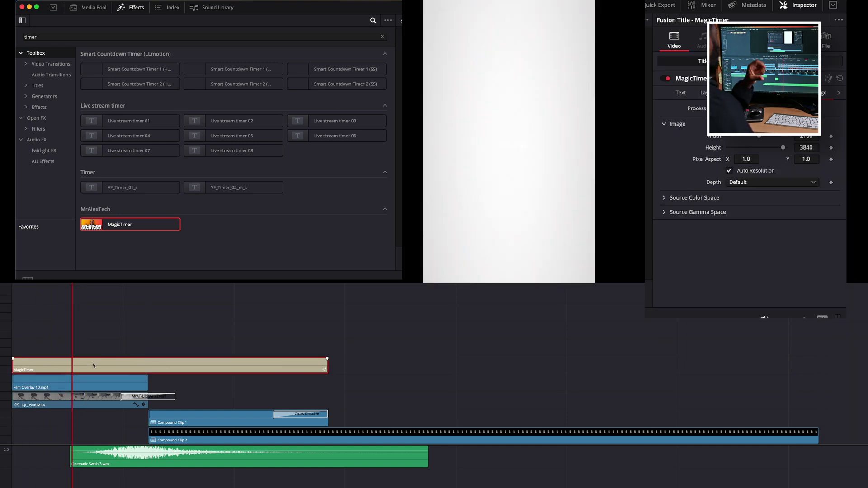
pyautogui.click(88, 383)
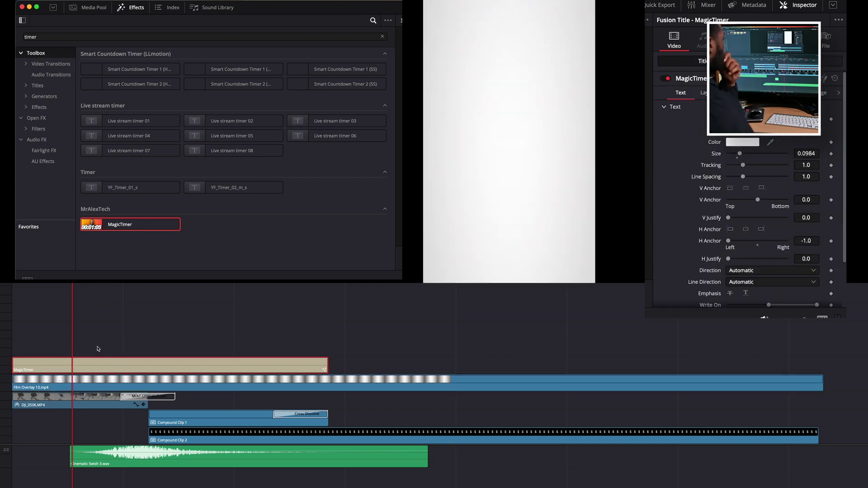
pyautogui.click(760, 232)
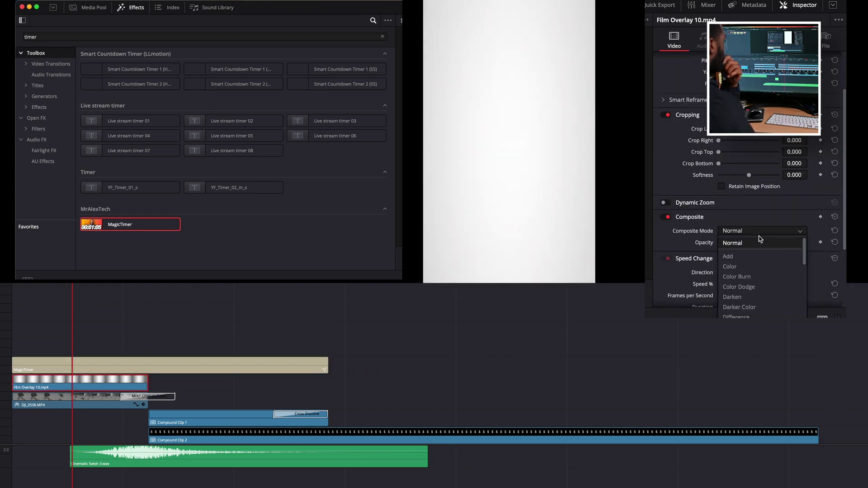
pyautogui.scroll(-5, 753, 260)
pyautogui.click(746, 267)
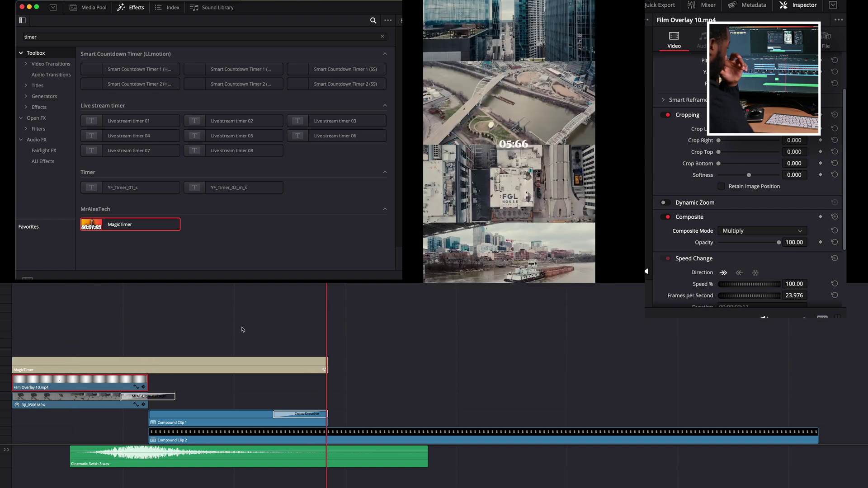
# Search the effects for "zoom", apply MagicZoomV3 to Compound Clip 1, and set its zoom type to Hold&ZoomOut.
pyautogui.click(243, 416)
pyautogui.doubleClick(222, 36)
pyautogui.write('zoom')
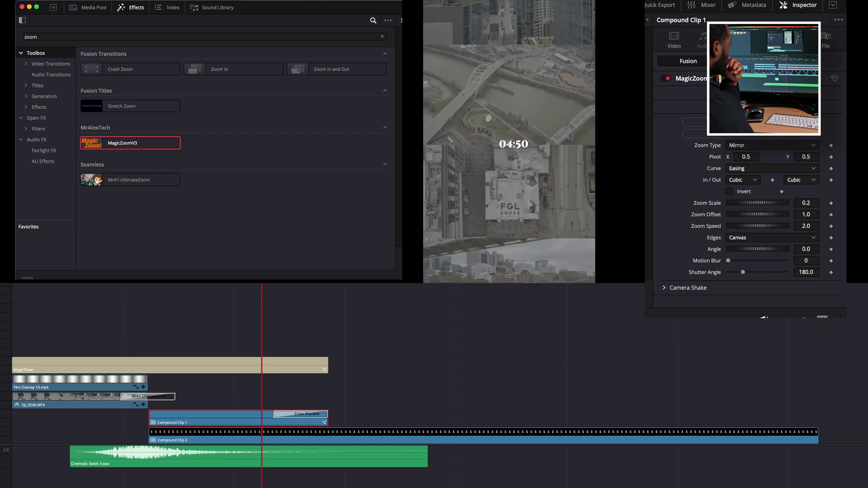
pyautogui.click(765, 145)
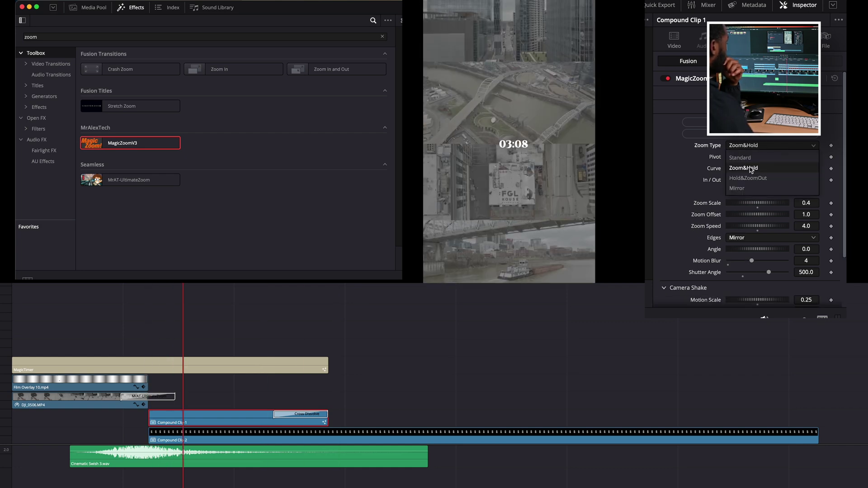
pyautogui.click(748, 177)
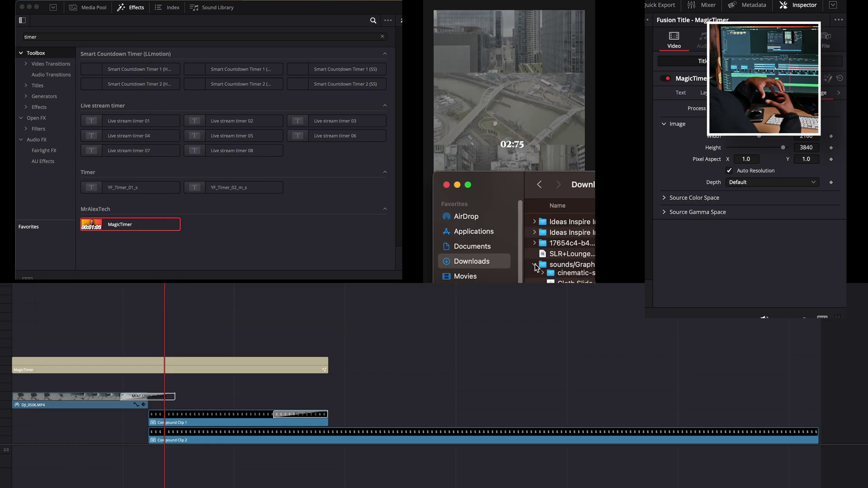
# Audition the cinematic swishes in Downloads and add Cinematic Swish 3.wav to audio track 1 under the end of DJI_0506.MP4.
pyautogui.press('space')
pyautogui.press('space')
pyautogui.press('space')
pyautogui.press('space')
pyautogui.moveTo(574, 291); pyautogui.dragTo(65, 466)
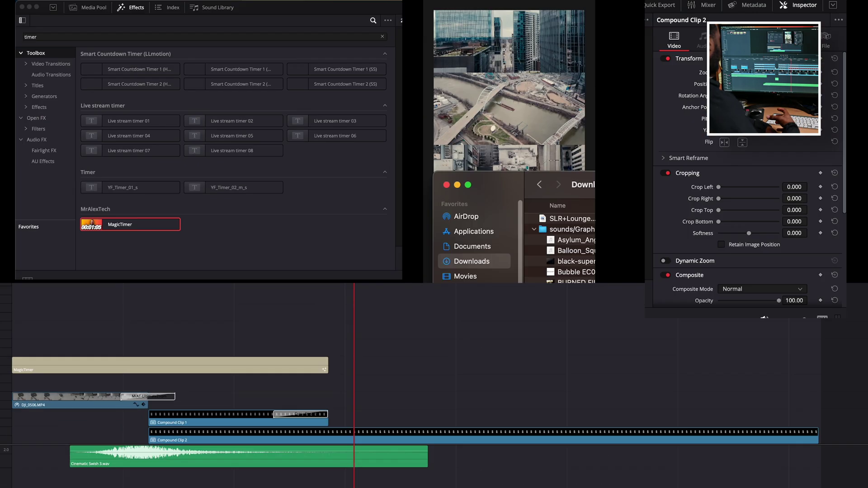
# Audition the downloaded overlay files and add Film Overlay 10.mp4 to Video 4, spanning the opening DJI_0506.MP4 clip.
pyautogui.press('space')
pyautogui.press('space')
pyautogui.scroll(-8, 575, 256)
pyautogui.click(575, 257)
pyautogui.press('space')
pyautogui.press('space')
pyautogui.scroll(5, 583, 247)
pyautogui.click(542, 269)
pyautogui.click(542, 279)
pyautogui.press('space')
pyautogui.press('space')
pyautogui.moveTo(577, 294); pyautogui.dragTo(77, 385)
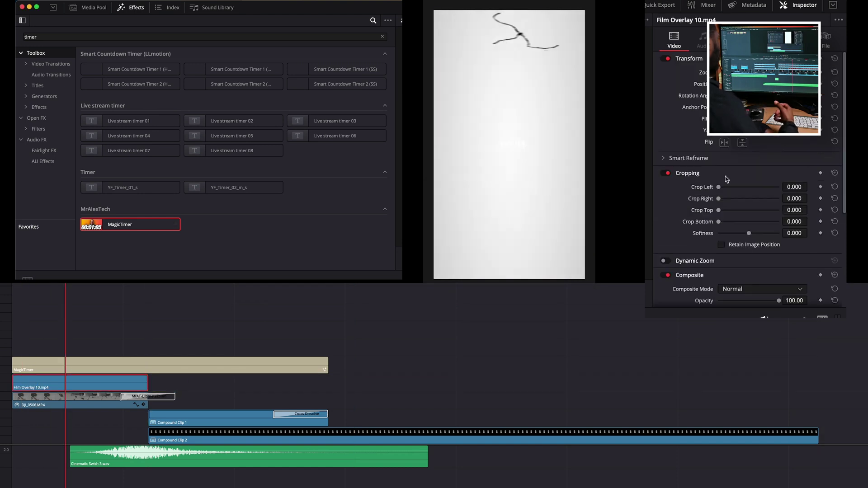
# Blend Film Overlay 10.mp4 with the Multiply composite mode and return the playhead to the sequence start.
pyautogui.scroll(-5, 726, 179)
pyautogui.click(751, 158)
pyautogui.scroll(-5, 746, 185)
pyautogui.scroll(-3, 746, 185)
pyautogui.click(746, 183)
pyautogui.press('space')
pyautogui.press('Home')
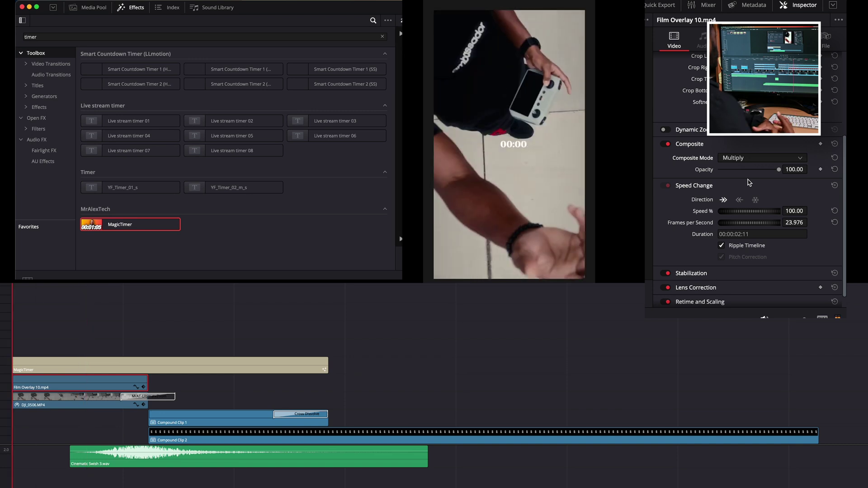
# Try shortening the MagicTimer to DJI_0506.MP4's end, and undo that trim along with the recent Film Overlay 10.mp4 edits.
pyautogui.press('space')
pyautogui.press('space')
pyautogui.moveTo(327, 365); pyautogui.dragTo(148, 365)
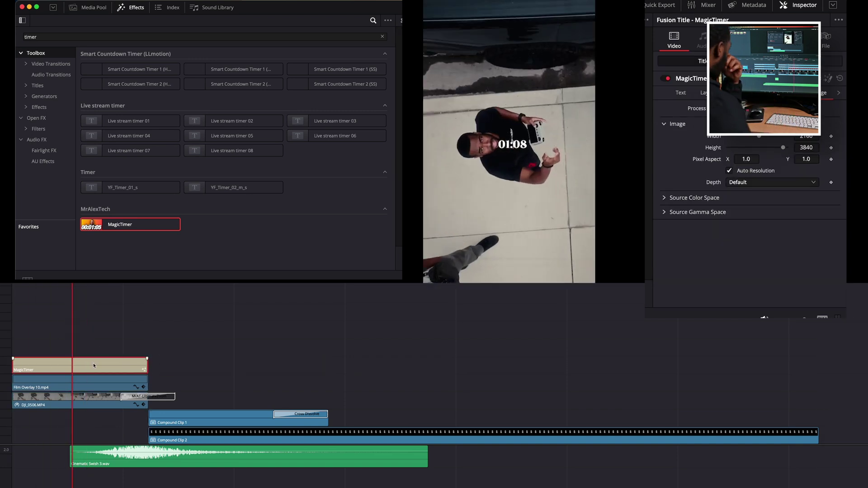
pyautogui.press('super+z')
pyautogui.press('super+z')
pyautogui.press('super+shift+z')
pyautogui.click(73, 368)
pyautogui.click(88, 383)
pyautogui.click(115, 369)
pyautogui.press('super+z')
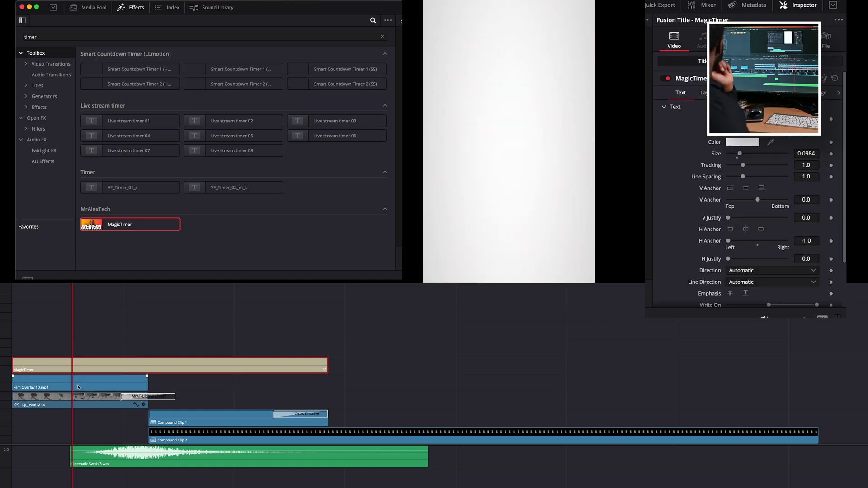
pyautogui.press('super+z')
# Shorten Film Overlay 10.mp4 to DJI_0506.MP4's end, set its composite mode to Multiply, and play the result.
pyautogui.moveTo(819, 379); pyautogui.dragTo(147, 380)
pyautogui.scroll(-2, 757, 237)
pyautogui.click(763, 230)
pyautogui.click(742, 274)
pyautogui.press('space')
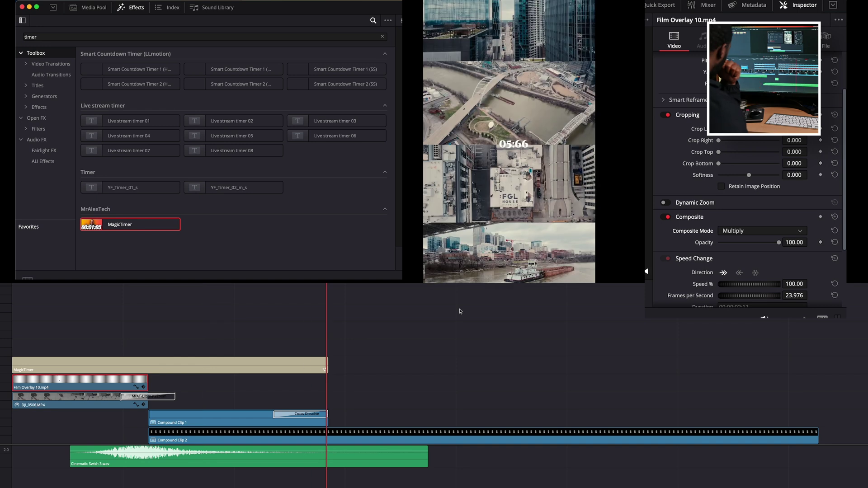
# Find MagicZoomV3 by searching "zoom", add it to Compound Clip 1 with the Hold&ZoomOut zoom type, and play the sequence.
pyautogui.click(212, 418)
pyautogui.doubleClick(223, 36)
pyautogui.write('zoom')
pyautogui.moveTo(122, 143); pyautogui.dragTo(269, 412)
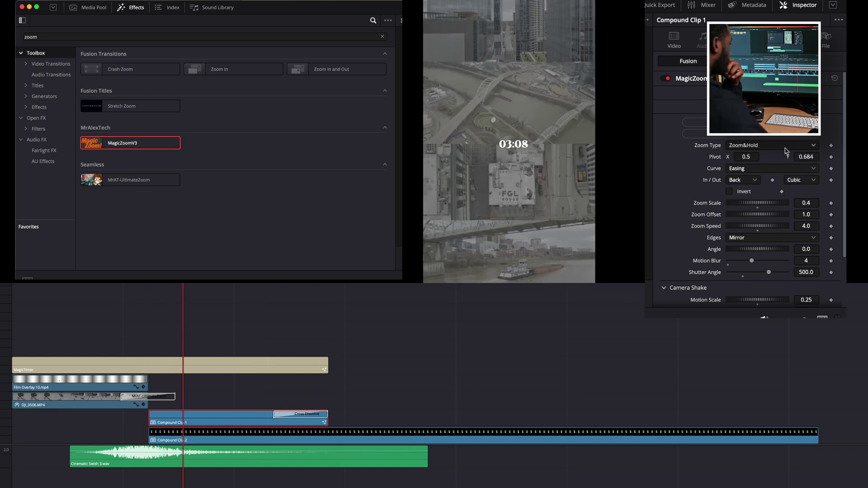
pyautogui.click(785, 147)
pyautogui.click(769, 169)
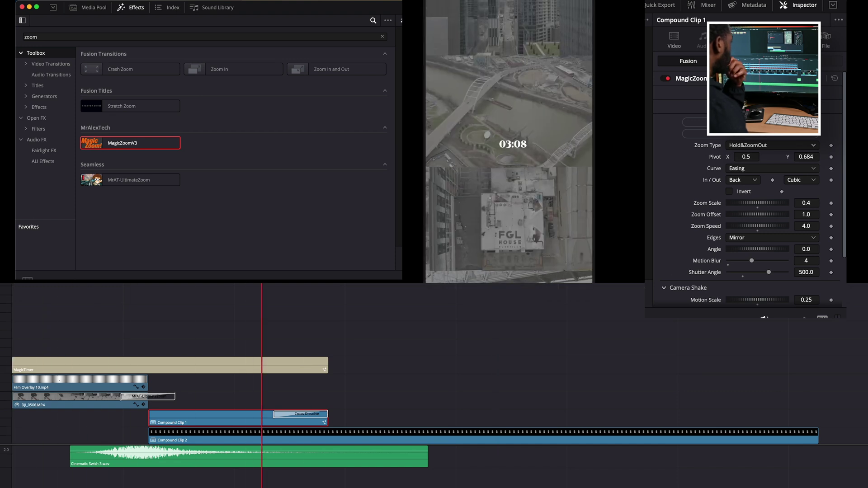
pyautogui.press('space')
# Preview the impact sounds in Finder, place Impact Bass Echo.wav on audio track 2 under Compound Clip 1, and shift it slightly later.
pyautogui.press('super+Tab')
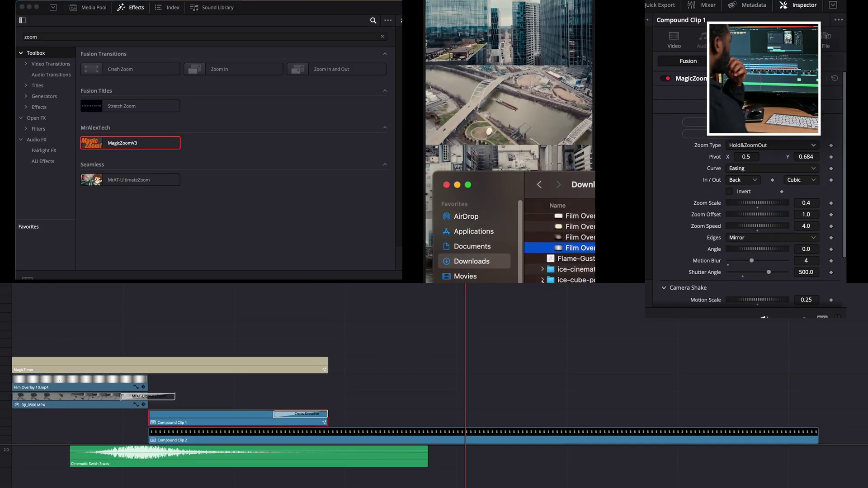
pyautogui.click(573, 258)
pyautogui.press('space')
pyautogui.press('space')
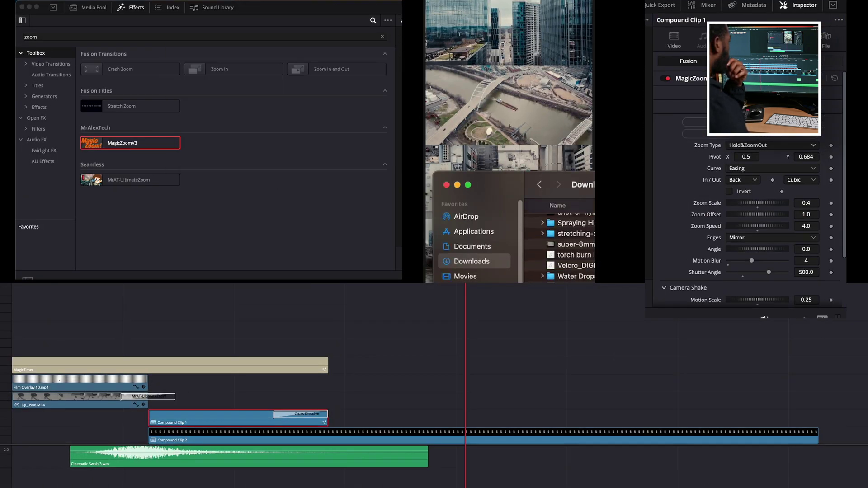
pyautogui.press('space')
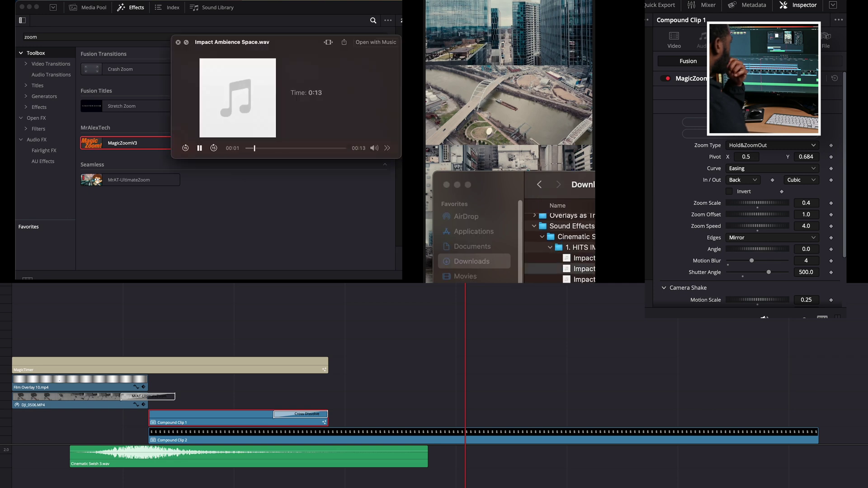
pyautogui.moveTo(593, 273); pyautogui.dragTo(222, 477)
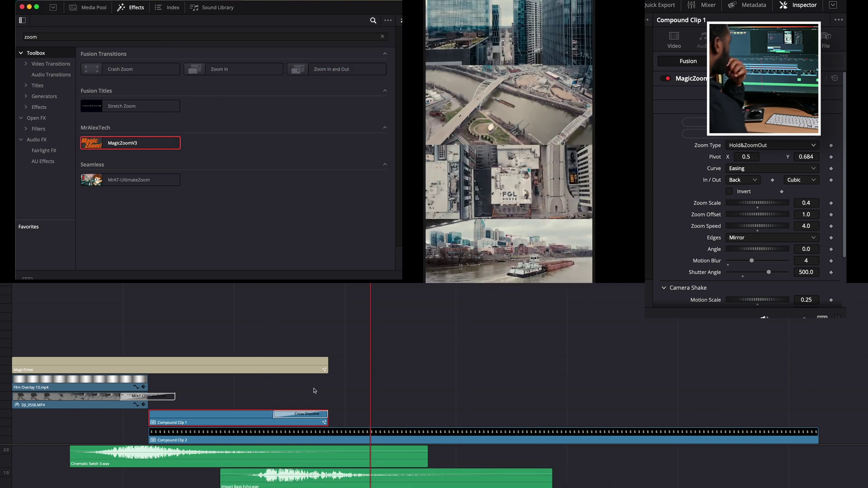
pyautogui.moveTo(290, 477); pyautogui.dragTo(308, 477)
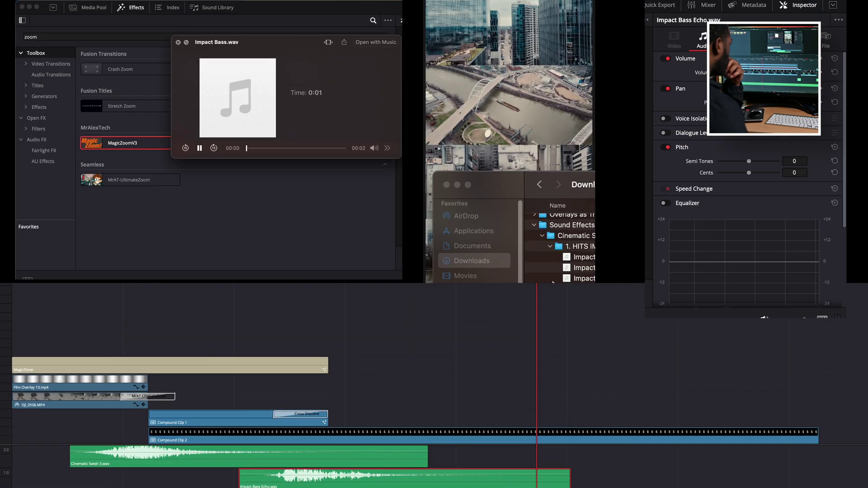
# Audition more cinematic sound effects in the impact hits, deep and ambience folders.
pyautogui.press('Down')
pyautogui.click(550, 246)
pyautogui.click(550, 257)
pyautogui.press('Down')
pyautogui.press('space')
pyautogui.press('Left')
pyautogui.press('Left')
pyautogui.press('Down')
pyautogui.press('Right')
pyautogui.press('Down')
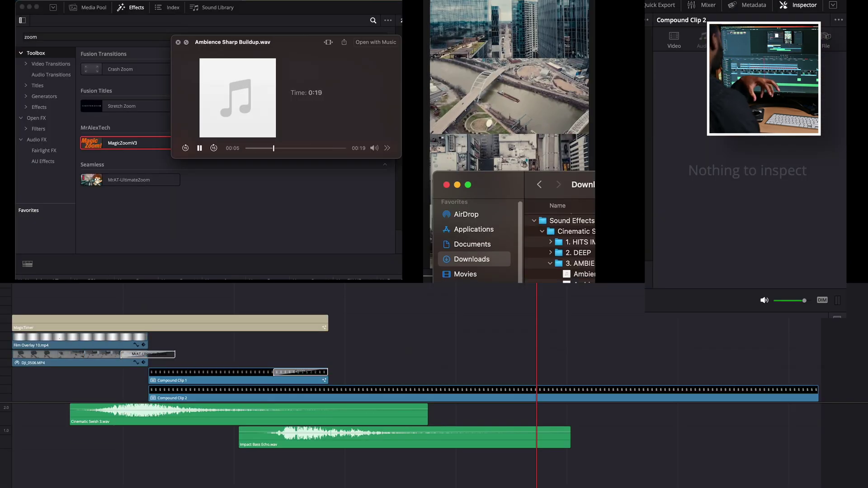
# Audition the epic and nature sounds and place Nature Ambience.wav on audio track 3 from the sequence start.
pyautogui.press('Left')
pyautogui.press('Left')
pyautogui.press('Down')
pyautogui.press('Right')
pyautogui.press('Down')
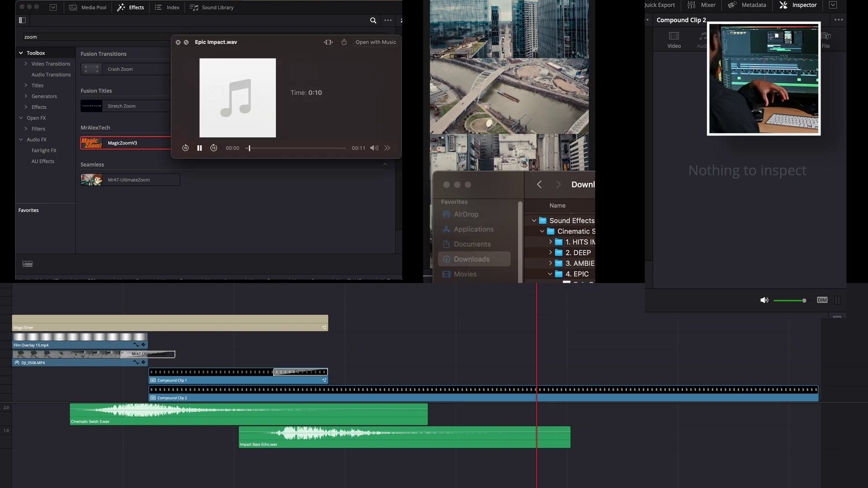
pyautogui.press('Left')
pyautogui.press('Left')
pyautogui.press('Down')
pyautogui.press('Right')
pyautogui.press('Down')
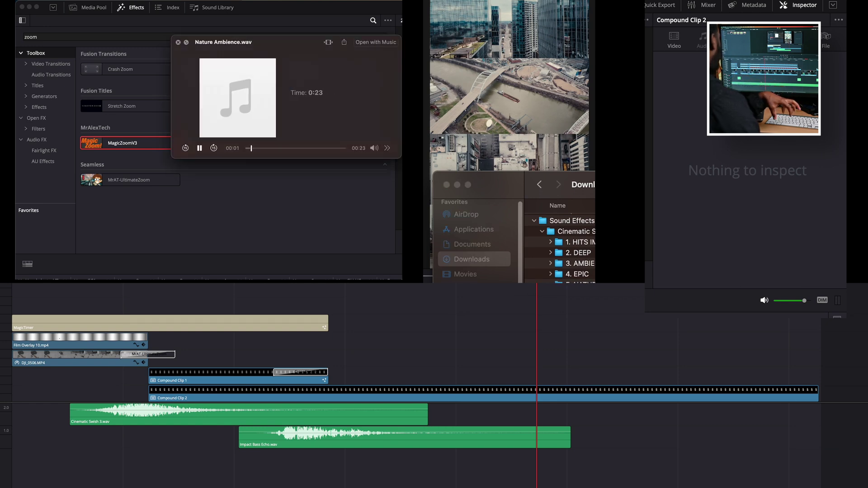
pyautogui.moveTo(205, 485); pyautogui.dragTo(13, 470)
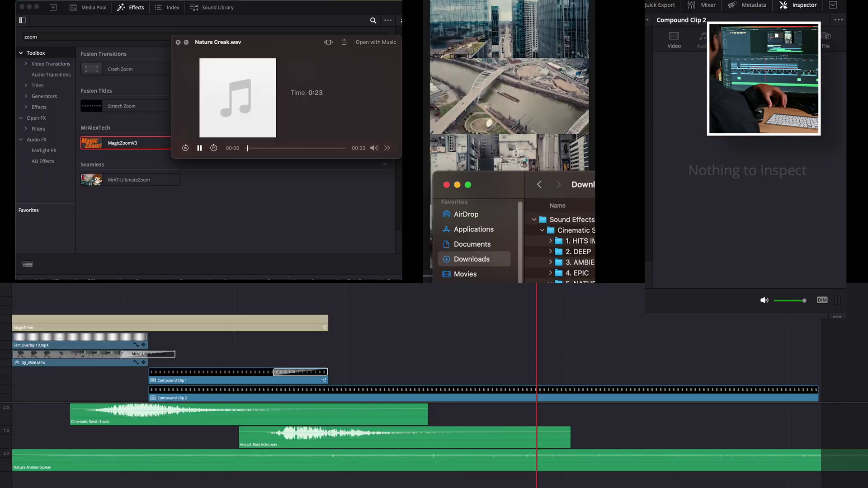
# Preview the riser sounds and place Riser Bass.wav at the sequence start, on the audio track between Impact Bass Echo.wav and Nature Ambience.wav.
pyautogui.press('Left')
pyautogui.press('Left')
pyautogui.press('Down')
pyautogui.press('Right')
pyautogui.press('Down')
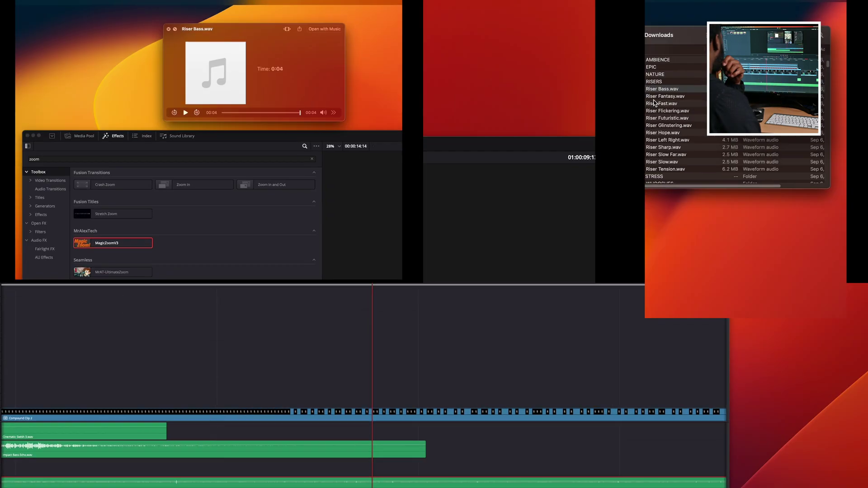
pyautogui.moveTo(579, 264); pyautogui.dragTo(116, 462)
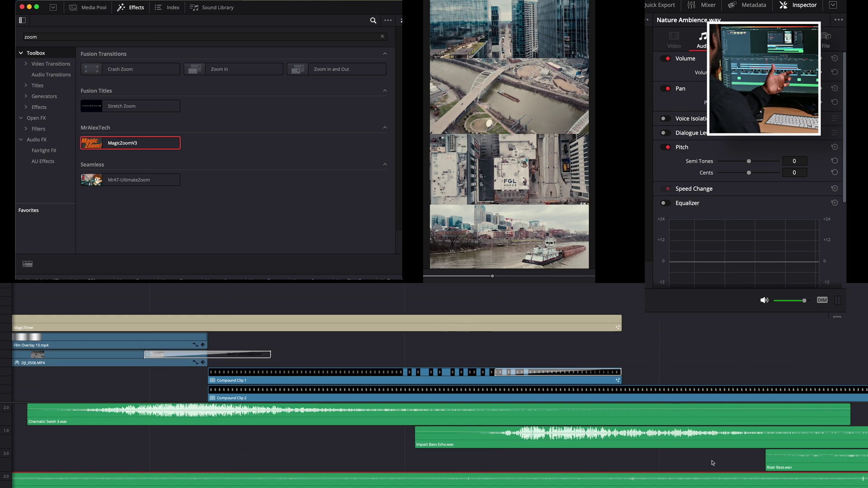
pyautogui.moveTo(711, 465); pyautogui.dragTo(83, 461)
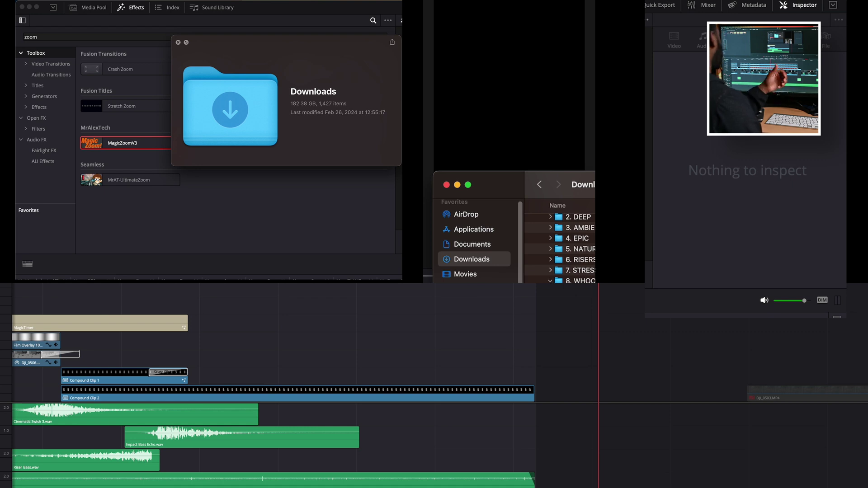
# Preview the whoosh sounds and place Whoosh Middle.wav on audio track 2, ahead of Impact Bass Echo.wav near the sequence start.
pyautogui.press('Down')
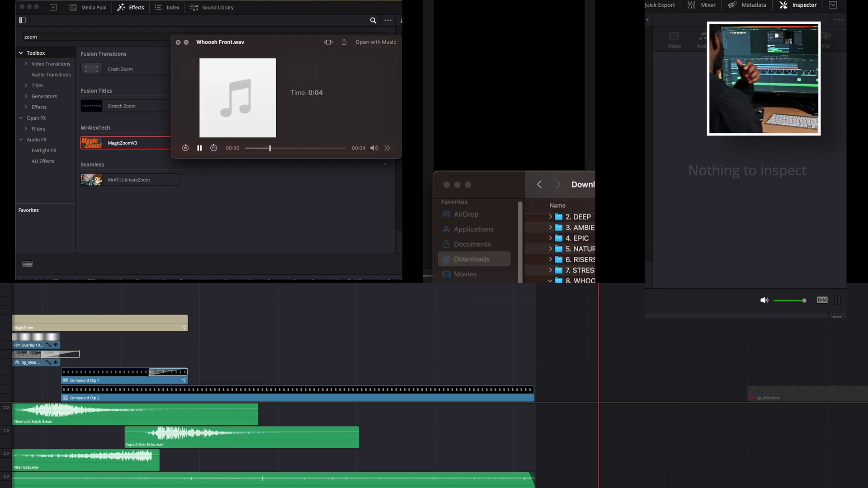
pyautogui.press('Down')
pyautogui.press('space')
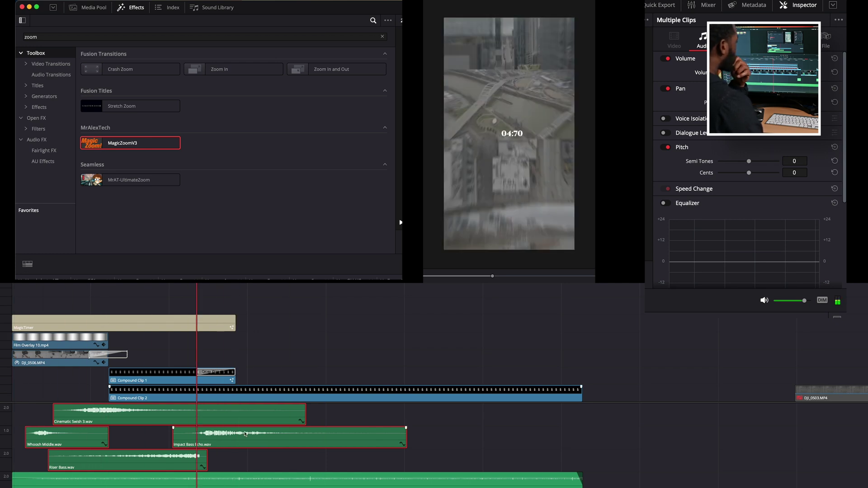
# Add fade-outs to Cinematic Swish 3.wav, Whoosh Middle.wav, Impact Bass Echo.wav and Riser Bass.wav, and play the sequence back.
pyautogui.click(245, 434)
pyautogui.moveTo(244, 434); pyautogui.dragTo(236, 434)
pyautogui.press('space')
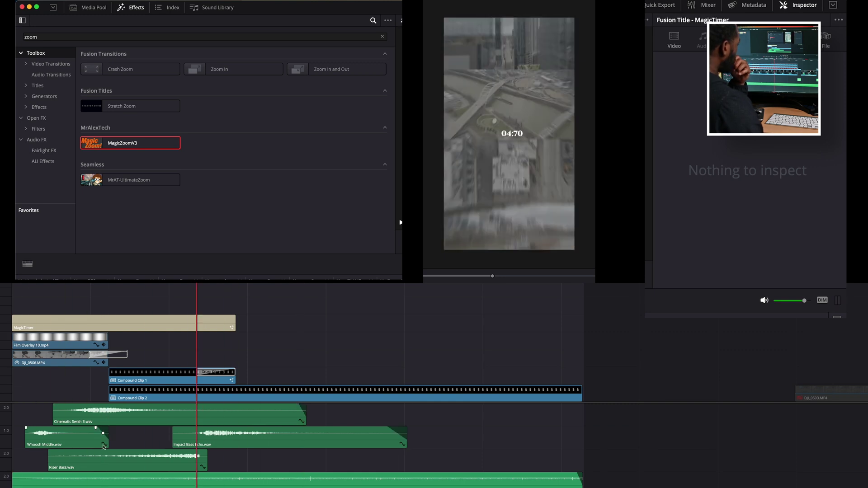
pyautogui.moveTo(207, 450); pyautogui.dragTo(198, 451)
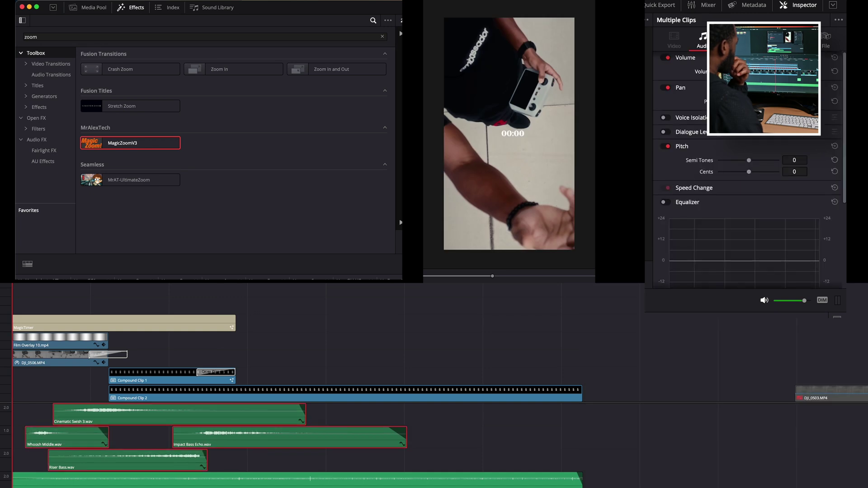
pyautogui.press('space')
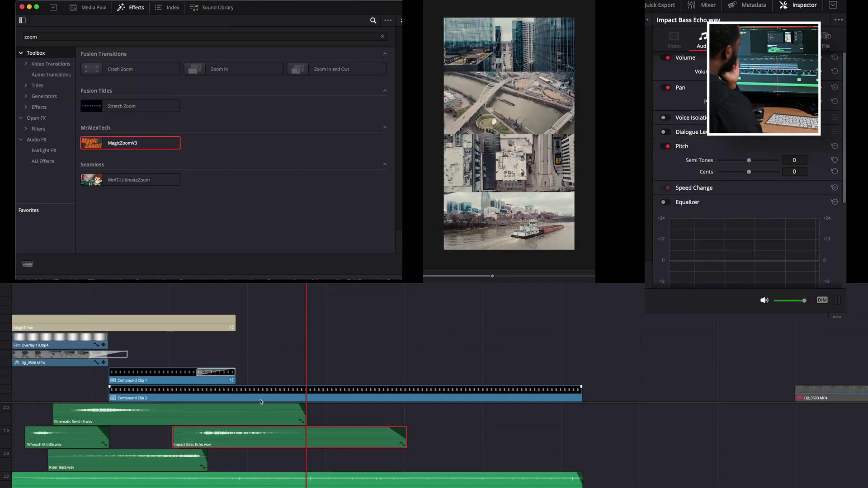
# Lengthen the fade-out of Impact Bass Echo.wav and bend its curve so the sound drops off sooner.
pyautogui.click(286, 456)
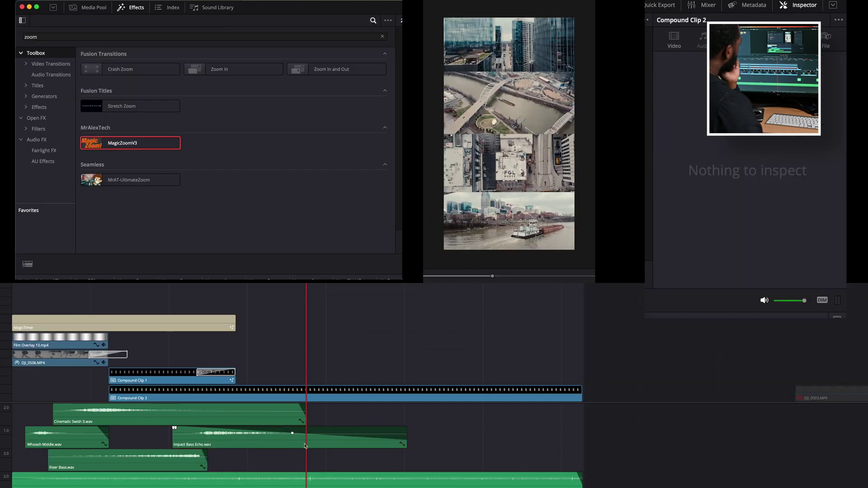
pyautogui.moveTo(311, 437); pyautogui.dragTo(274, 436)
pyautogui.click(274, 453)
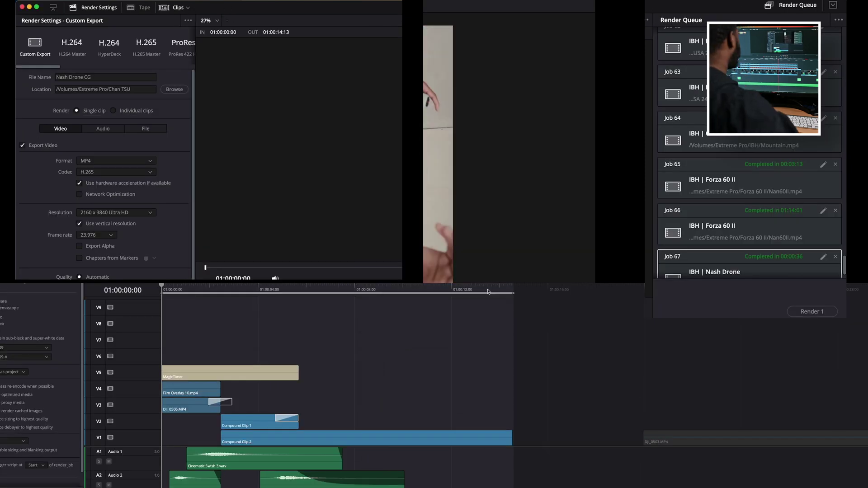
# Add the sequence to the render queue as Nash Drone Audio CG and render the job.
pyautogui.click(453, 284)
pyautogui.press('Return')
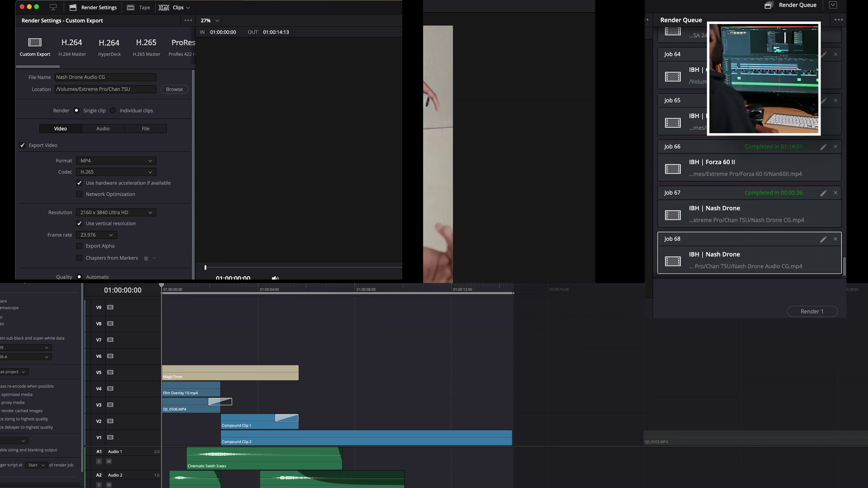
pyautogui.click(814, 312)
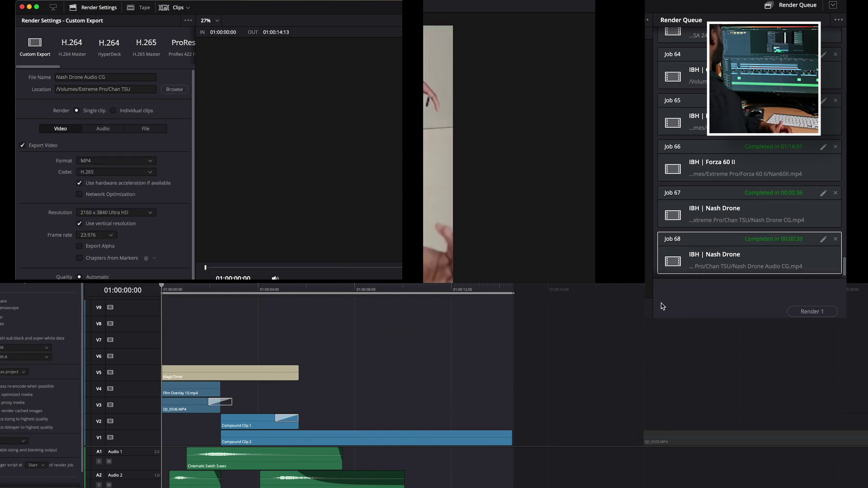
# Switch to Finder and audition the material sounds in the Hollywood sound effects folder.
pyautogui.press('super+Tab')
pyautogui.press('space')
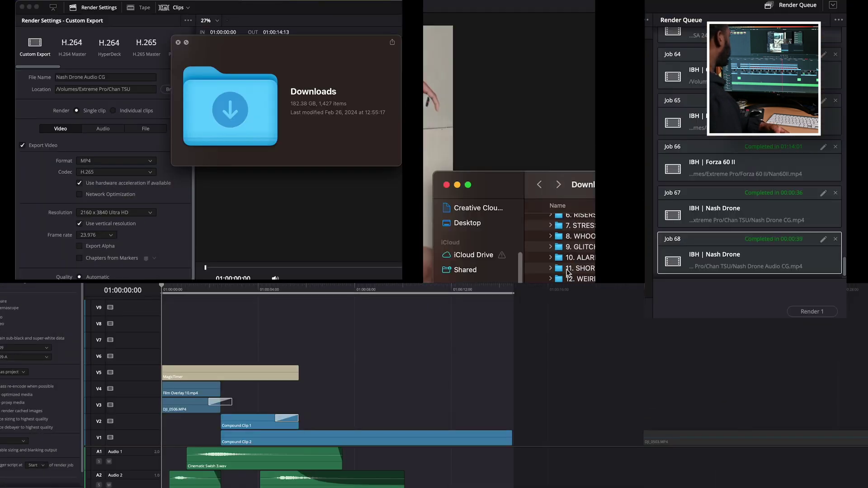
pyautogui.scroll(-2, 560, 248)
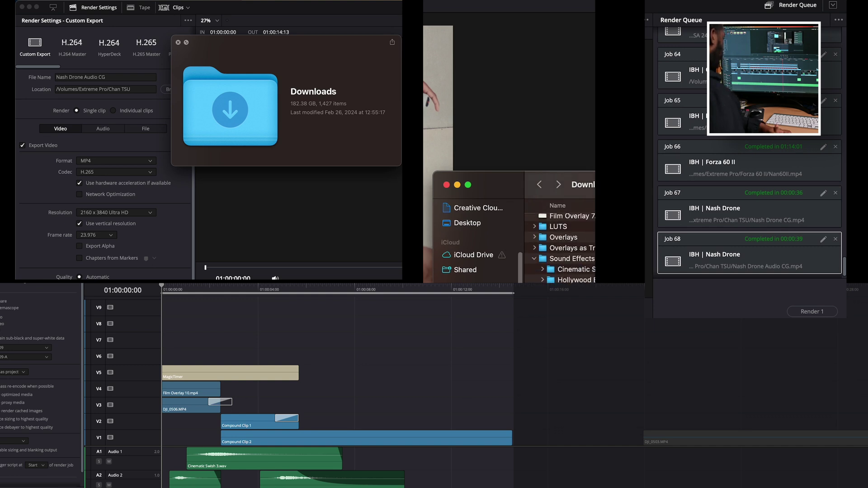
pyautogui.press('space')
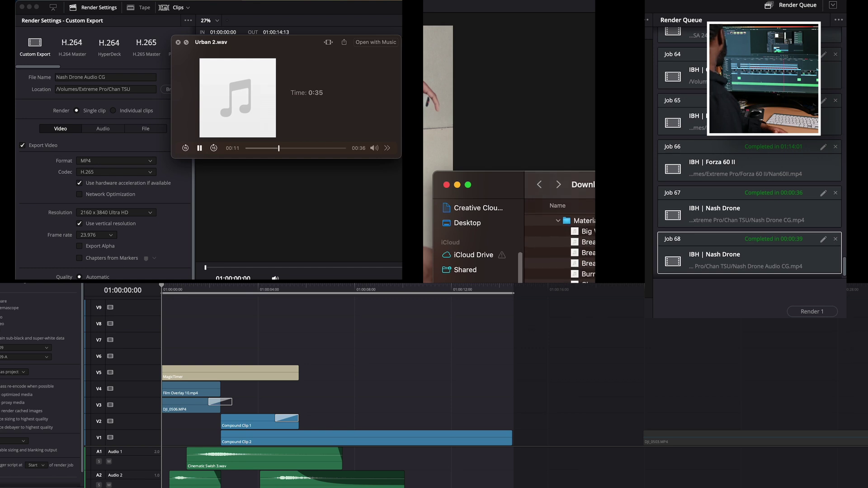
pyautogui.click(559, 280)
pyautogui.press('space')
pyautogui.press('Down')
pyautogui.press('Down')
pyautogui.press('Down')
pyautogui.press('Down')
pyautogui.press('Down')
pyautogui.press('Down')
pyautogui.press('Down')
pyautogui.press('Down')
pyautogui.press('Down')
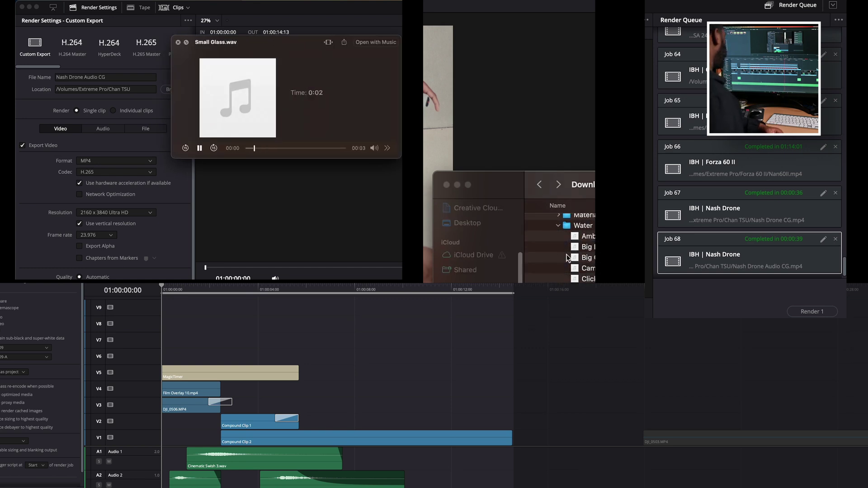
# Audition the urban sounds and place Urban 6.wav, Urban 18.wav and Urban 26.wav past the sequence end on audio tracks 3, 1 and 2.
pyautogui.click(559, 225)
pyautogui.click(559, 258)
pyautogui.press('space')
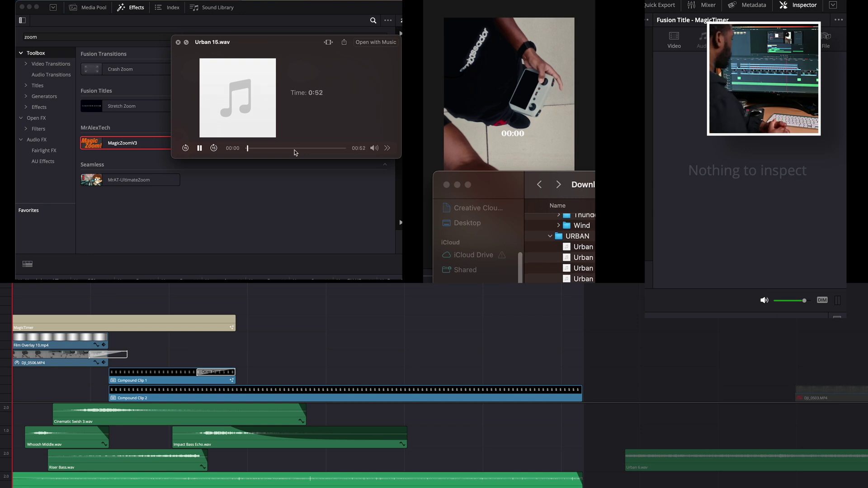
pyautogui.press('Down')
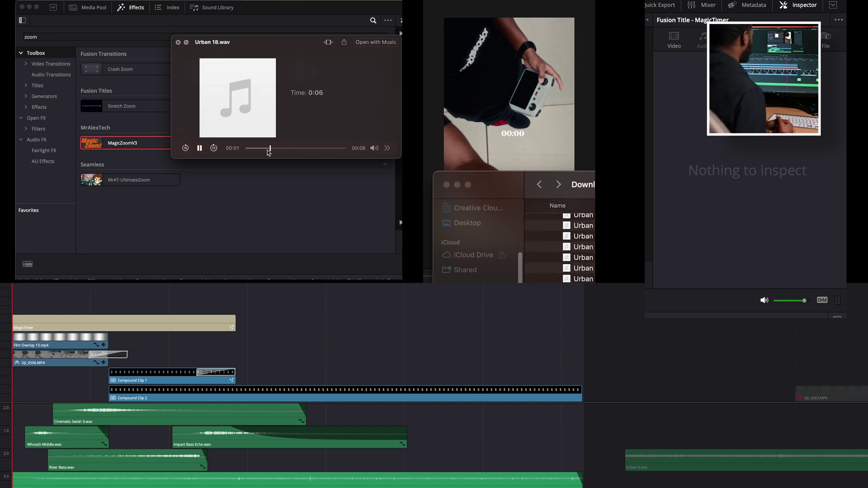
pyautogui.press('Down')
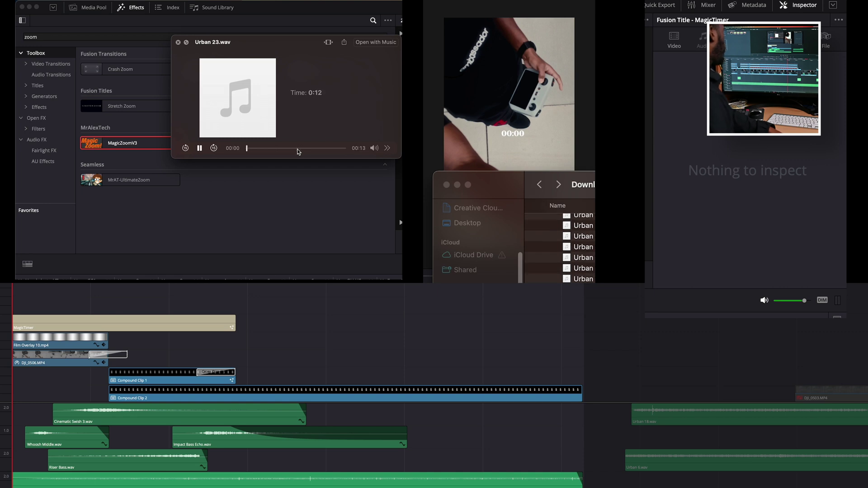
pyautogui.moveTo(583, 247); pyautogui.dragTo(632, 438)
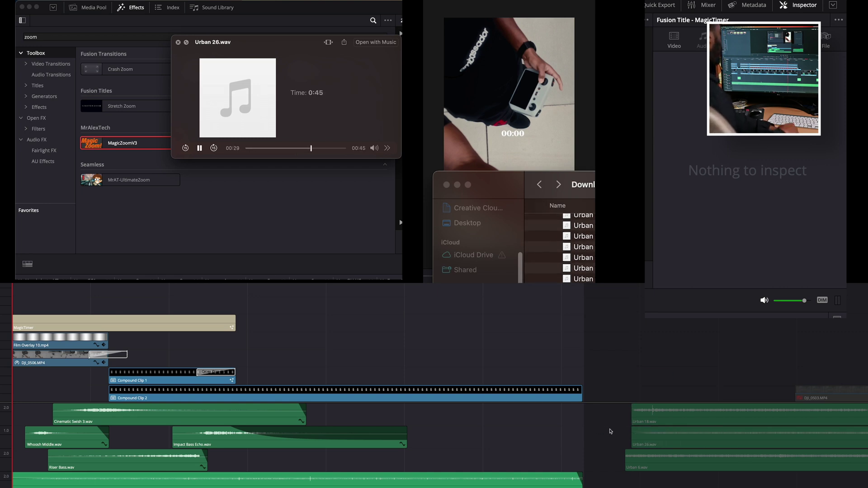
# Audition the remaining urban ambience files in the URBAN folder.
pyautogui.hotkey('ctrl', 'Up')
pyautogui.click(253, 72)
pyautogui.press('Down')
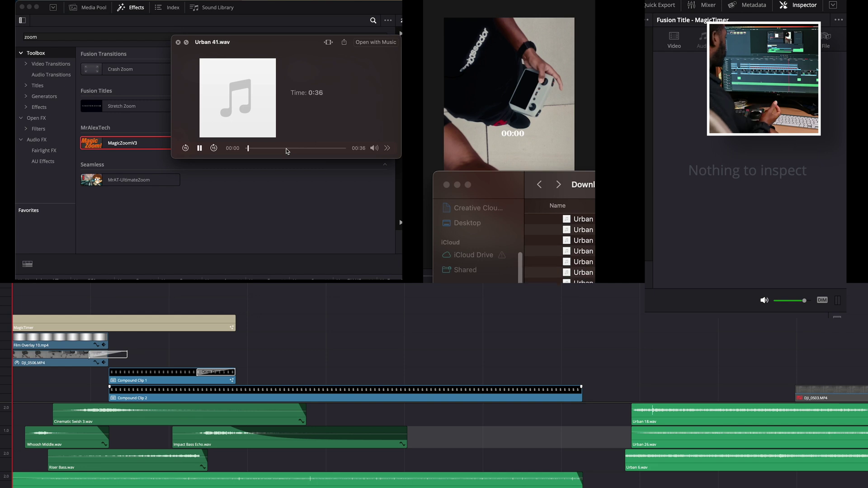
pyautogui.press('Down')
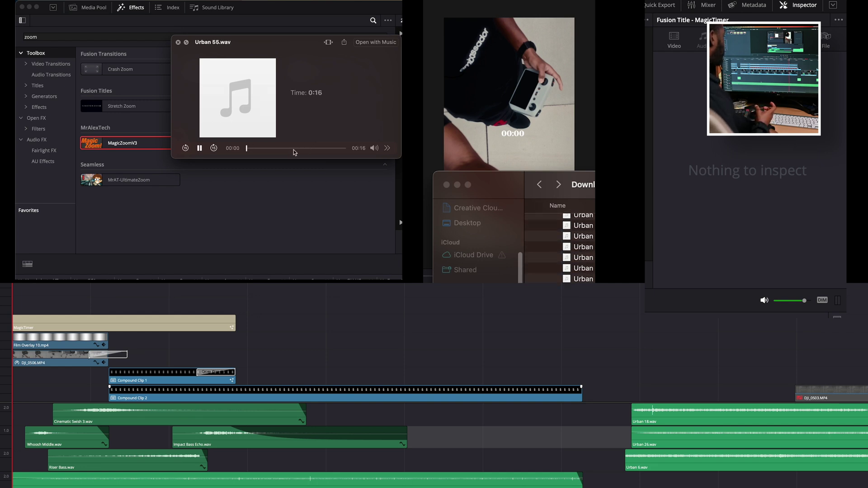
pyautogui.press('Down')
pyautogui.press('space')
# Move Urban 26.wav to the sequence start on audio track 5 under Nature Ambience.wav, play it back and cut off its opening.
pyautogui.click(339, 228)
pyautogui.moveTo(692, 403); pyautogui.dragTo(692, 346)
pyautogui.press('space')
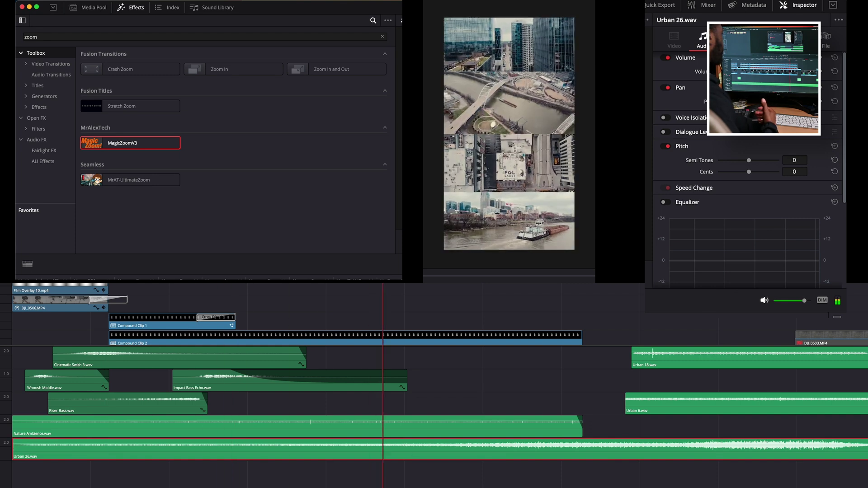
pyautogui.press('super+minus')
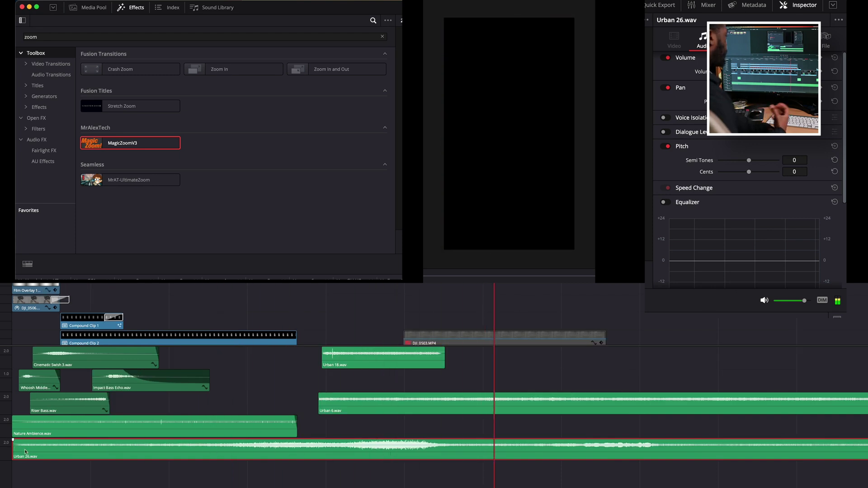
pyautogui.hotkey('ctrl', 'z')
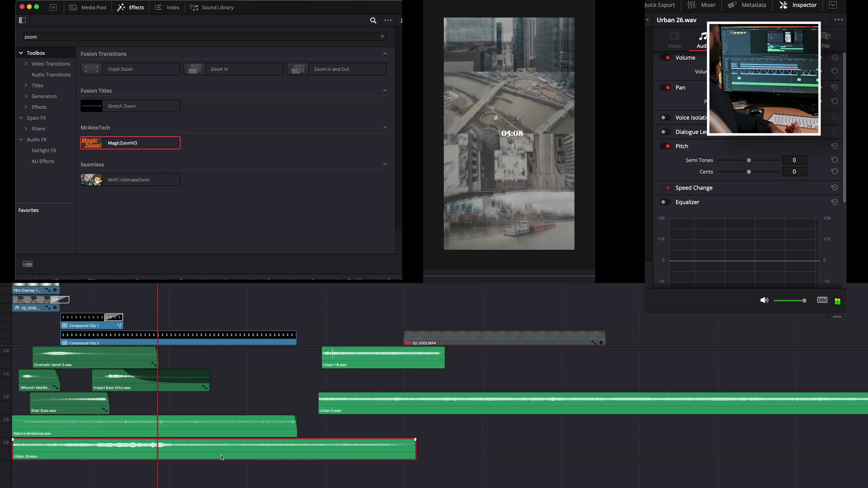
# Trim Urban 26.wav to begin shortly after the sequence start and end with Compound Clip 2, with curved fades at both ends.
pyautogui.moveTo(222, 458); pyautogui.dragTo(250, 457)
pyautogui.moveTo(444, 450); pyautogui.dragTo(298, 450)
pyautogui.moveTo(297, 440); pyautogui.dragTo(266, 441)
pyautogui.moveTo(283, 445)
pyautogui.mouseDown()
pyautogui.moveTo(289, 444)
pyautogui.moveTo(282, 445)
pyautogui.mouseUp()
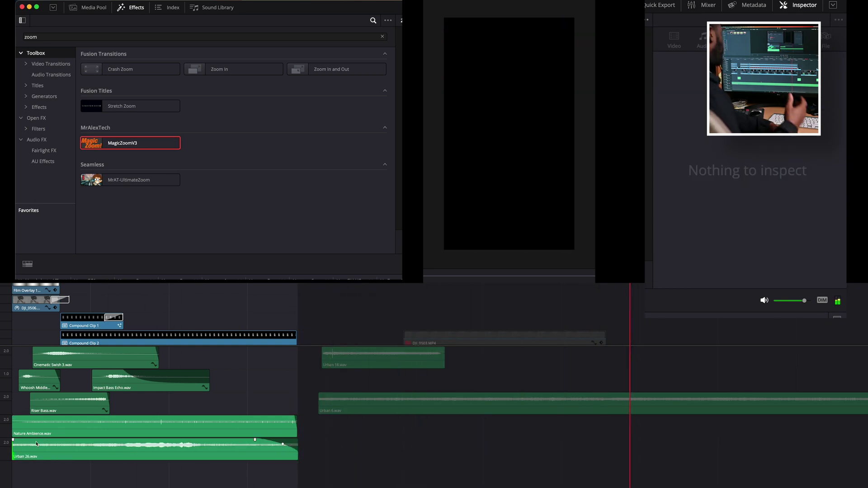
pyautogui.press('Home')
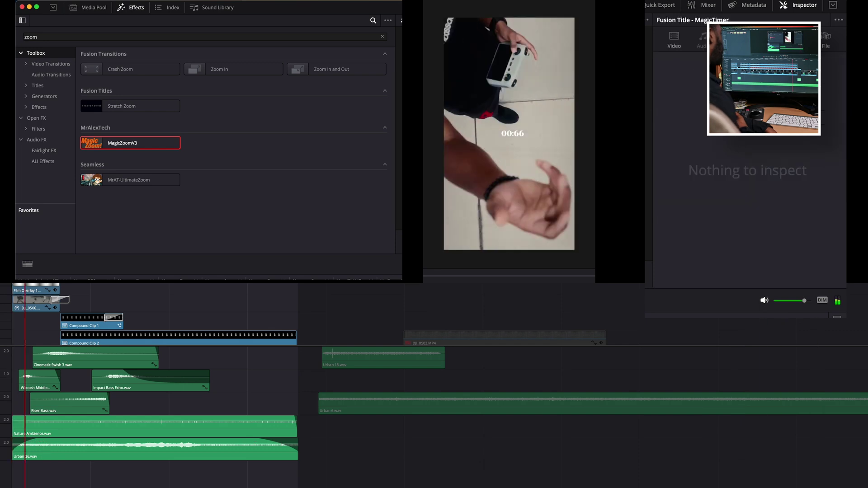
pyautogui.moveTo(13, 454); pyautogui.dragTo(44, 455)
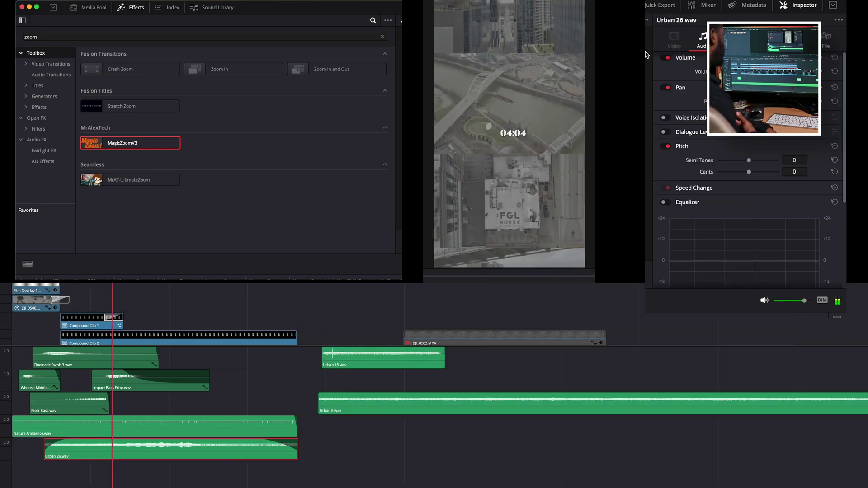
# Try Urban 18.wav on audio track 6 below Urban 26.wav and play it back.
pyautogui.moveTo(331, 358); pyautogui.dragTo(134, 469)
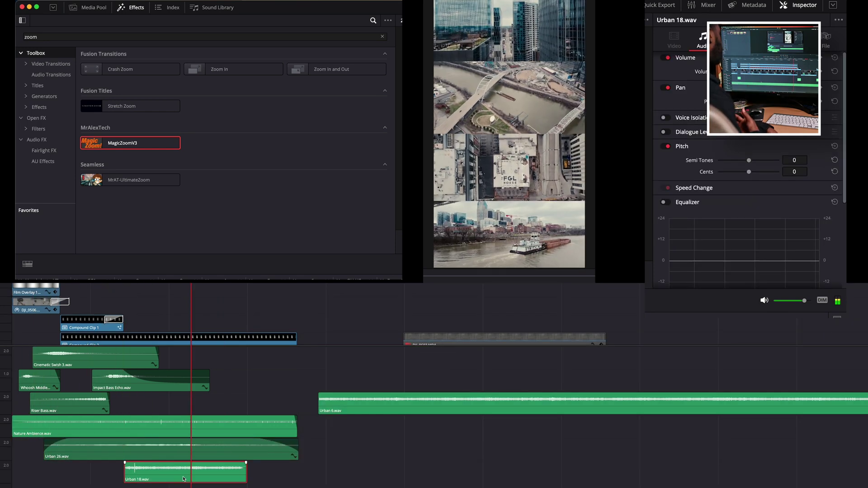
pyautogui.press('space')
pyautogui.press('Up')
# Replace Urban 18.wav on audio track 6 with Urban 6.wav and cut it off at the sequence end.
pyautogui.moveTo(477, 403); pyautogui.dragTo(160, 470)
pyautogui.click(168, 474)
pyautogui.press('BackSpace')
pyautogui.click(298, 469)
pyautogui.click(307, 469)
pyautogui.press('BackSpace')
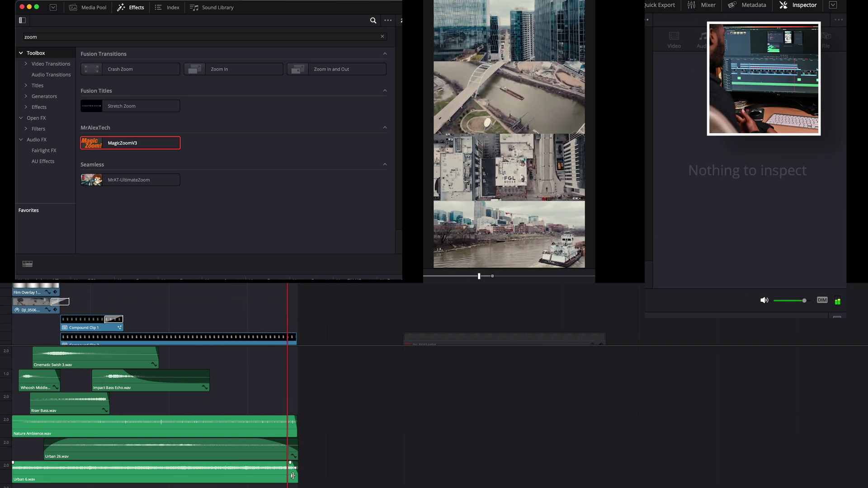
# Add curved fades to the start and end of Urban 6.wav and play the sequence from the start.
pyautogui.moveTo(251, 468); pyautogui.dragTo(252, 469)
pyautogui.press('Home')
pyautogui.press('space')
pyautogui.moveTo(13, 463); pyautogui.dragTo(48, 463)
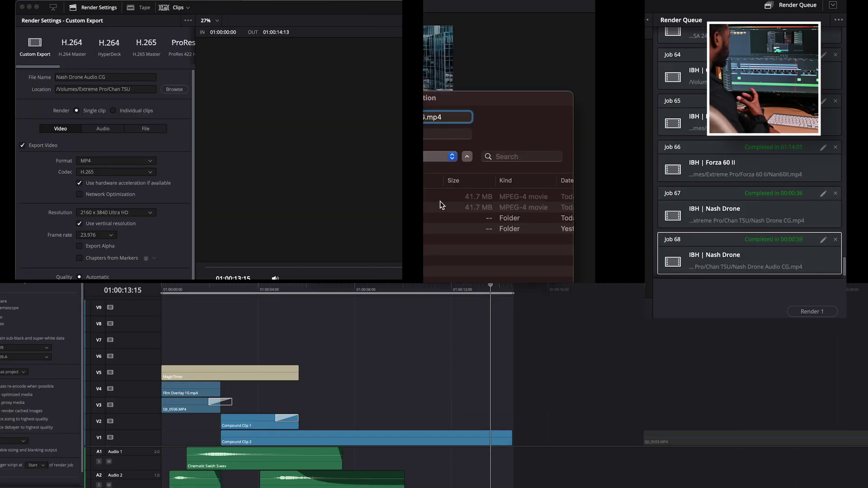
# Queue the updated sequence for export and start rendering it.
pyautogui.press('Return')
pyautogui.click(813, 311)
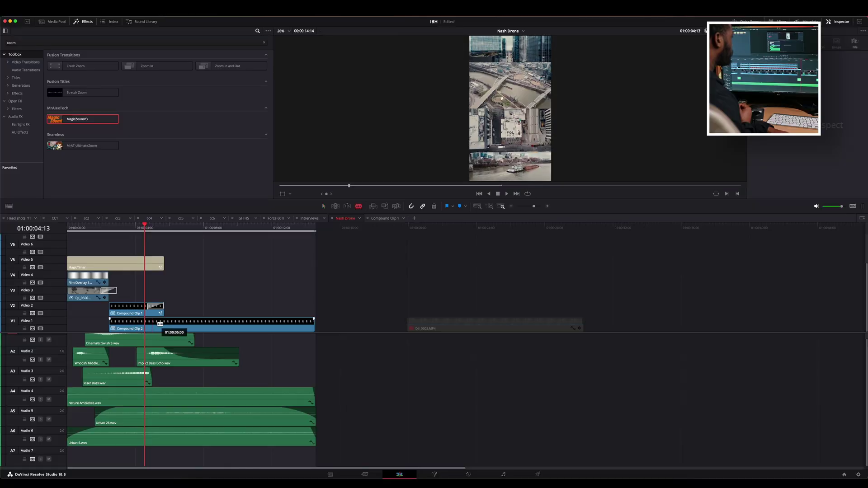
# Split Compound Clip 2 to isolate a short section around the end of Compound Clip 1.
pyautogui.click(173, 324)
pyautogui.press('super+z')
pyautogui.click(173, 324)
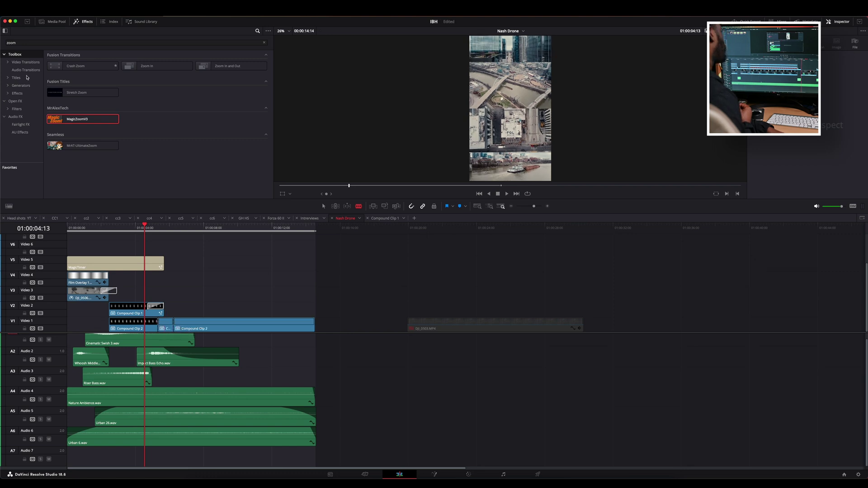
# Search the effects for "shake" and try to apply the Camera Shake transition to the short section of Compound Clip 2.
pyautogui.click(264, 43)
pyautogui.write('shake')
pyautogui.click(82, 65)
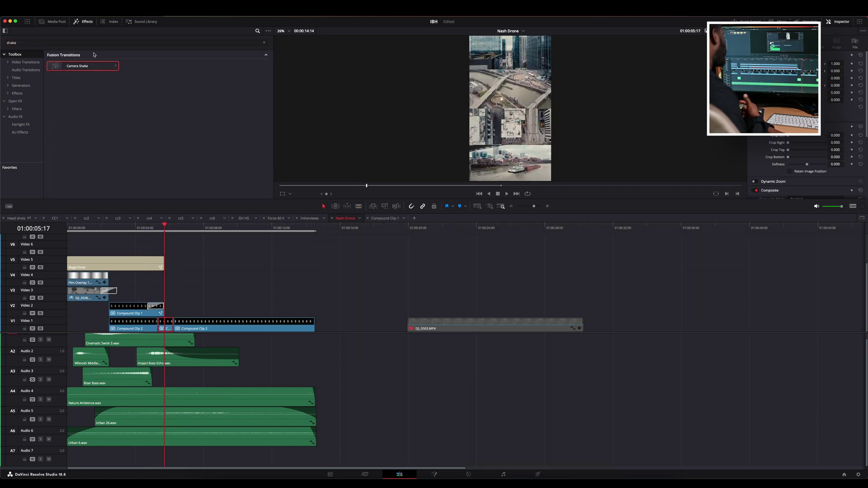
pyautogui.moveTo(84, 65); pyautogui.dragTo(166, 317)
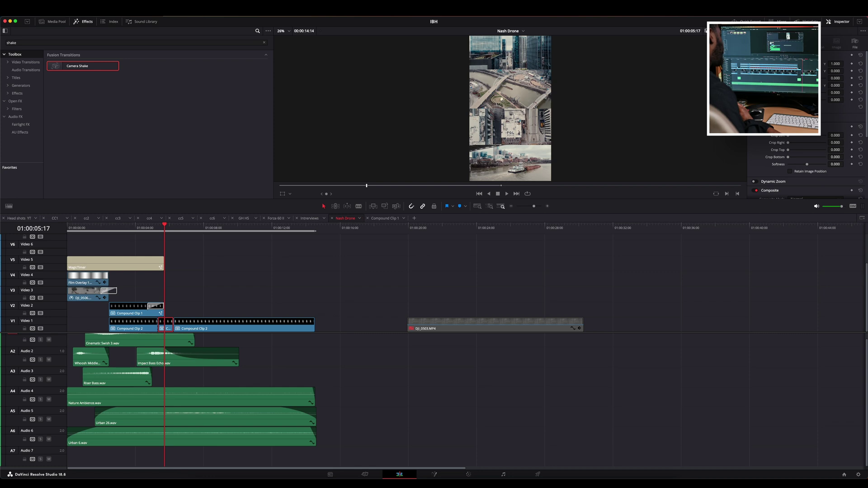
pyautogui.moveTo(82, 67); pyautogui.dragTo(164, 330)
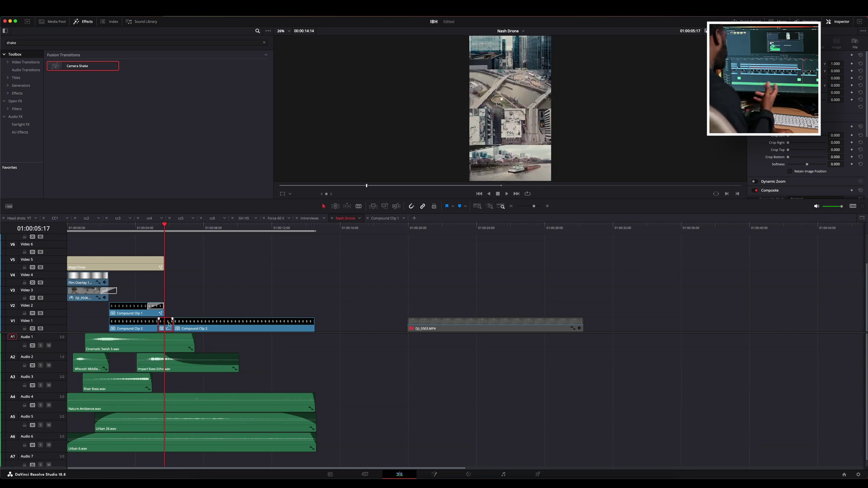
# Search the video transitions for "blu" and clear the search to list all of them again.
pyautogui.click(264, 43)
pyautogui.write('blu')
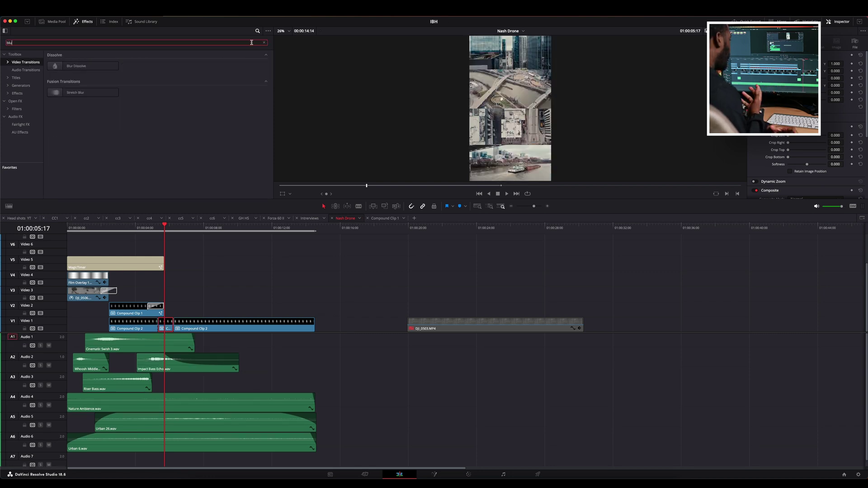
pyautogui.press('BackSpace')
pyautogui.press('BackSpace')
pyautogui.press('BackSpace')
pyautogui.press('BackSpace')
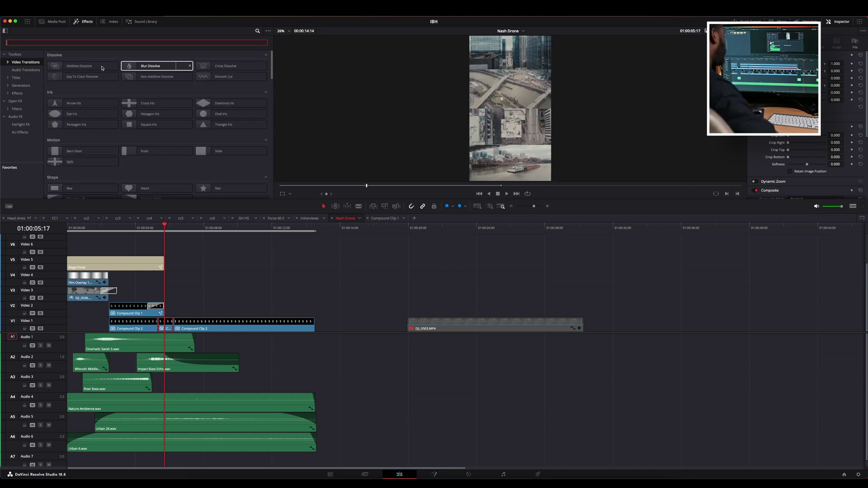
pyautogui.click(300, 260)
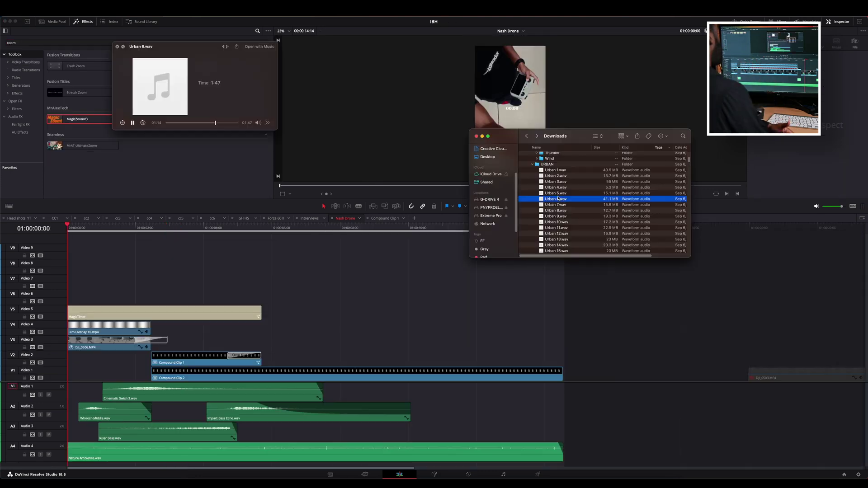
# Add Urban 6.wav to the timeline on Audio 3, past the end of the edit, and audition the Urban sounds that follow it.
pyautogui.moveTo(559, 199); pyautogui.dragTo(601, 432)
pyautogui.press('Down')
pyautogui.press('Down')
pyautogui.press('Down')
pyautogui.press('Down')
pyautogui.press('Down')
pyautogui.click(202, 123)
# Audition further Urban sounds and add Urban 18.wav and Urban 26.wav to the timeline past the end of the edit.
pyautogui.press('Down')
pyautogui.press('Down')
pyautogui.press('Down')
pyautogui.press('Down')
pyautogui.press('Down')
pyautogui.press('Down')
pyautogui.press('Down')
pyautogui.press('Down')
pyautogui.press('Down')
pyautogui.press('Down')
pyautogui.press('Down')
pyautogui.press('Down')
pyautogui.press('Down')
pyautogui.press('Down')
pyautogui.press('Down')
pyautogui.click(203, 123)
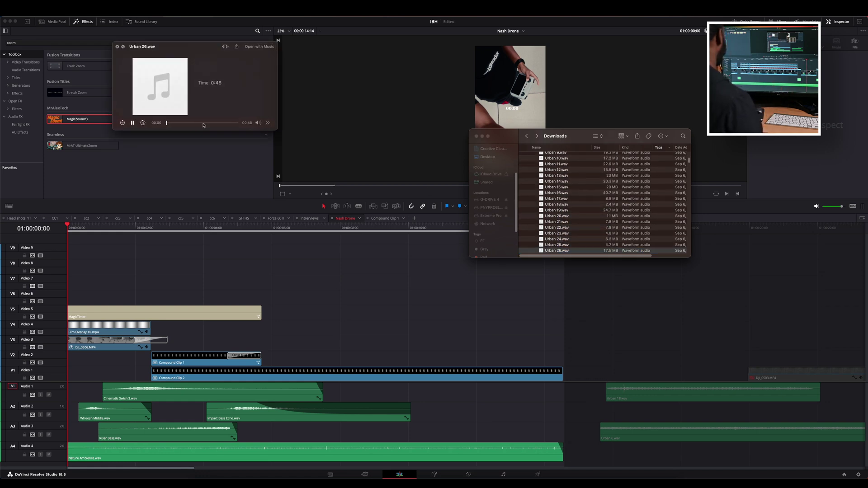
pyautogui.moveTo(627, 338); pyautogui.dragTo(607, 412)
pyautogui.press('super+Tab')
pyautogui.press('space')
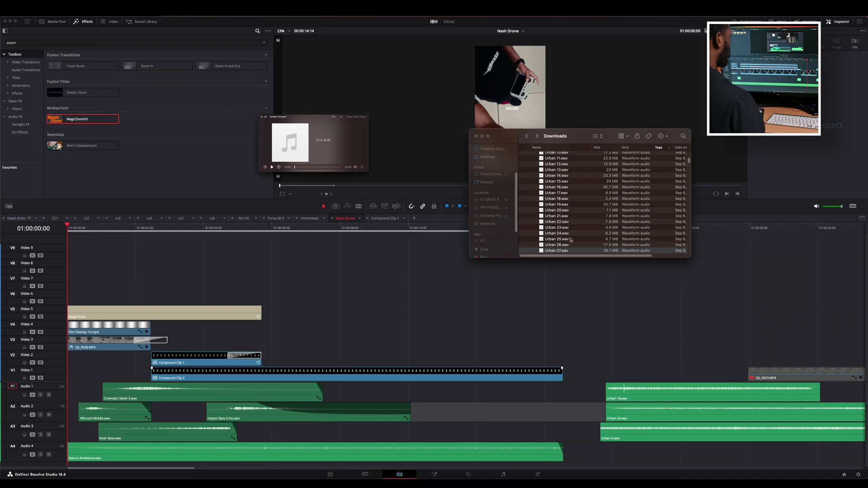
# Audition the remaining Urban sound files from Urban 27.wav through Urban 48.wav, then close the preview and return to the timeline.
pyautogui.click(205, 123)
pyautogui.press('Down')
pyautogui.press('Down')
pyautogui.click(199, 123)
pyautogui.press('Down')
pyautogui.press('Down')
pyautogui.press('Down')
pyautogui.press('Down')
pyautogui.press('Down')
pyautogui.press('Down')
pyautogui.press('Down')
pyautogui.press('Down')
pyautogui.press('Down')
pyautogui.press('Down')
pyautogui.press('Down')
pyautogui.press('Down')
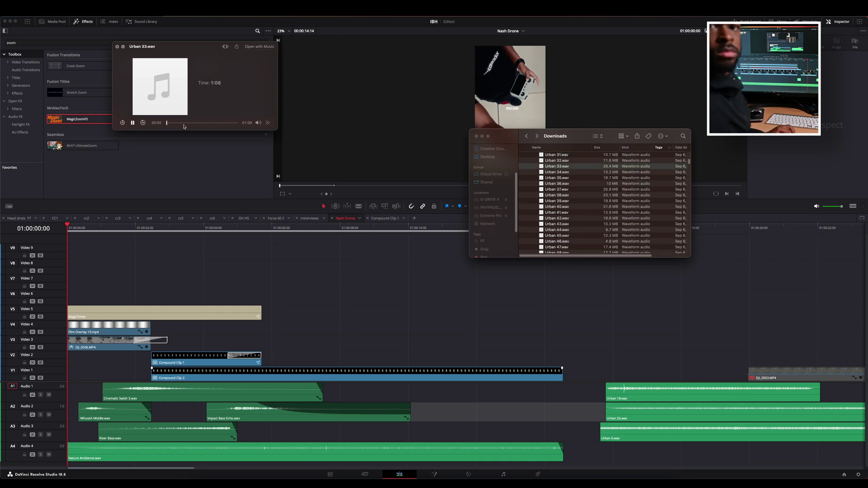
pyautogui.press('Down')
pyautogui.press('Down')
pyautogui.press('Down')
pyautogui.press('Down')
pyautogui.press('Down')
pyautogui.press('Down')
pyautogui.press('Down')
pyautogui.press('Down')
pyautogui.press('Down')
pyautogui.press('Down')
pyautogui.press('Down')
pyautogui.press('Down')
pyautogui.press('Down')
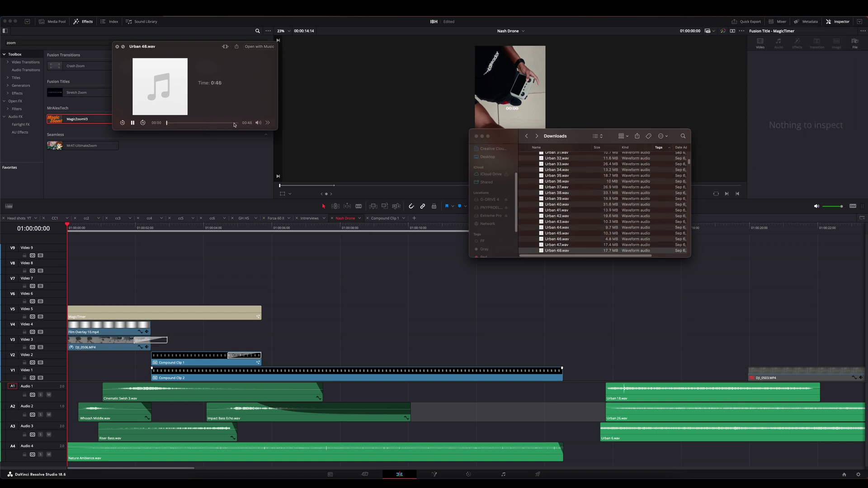
pyautogui.press('space')
pyautogui.click(194, 257)
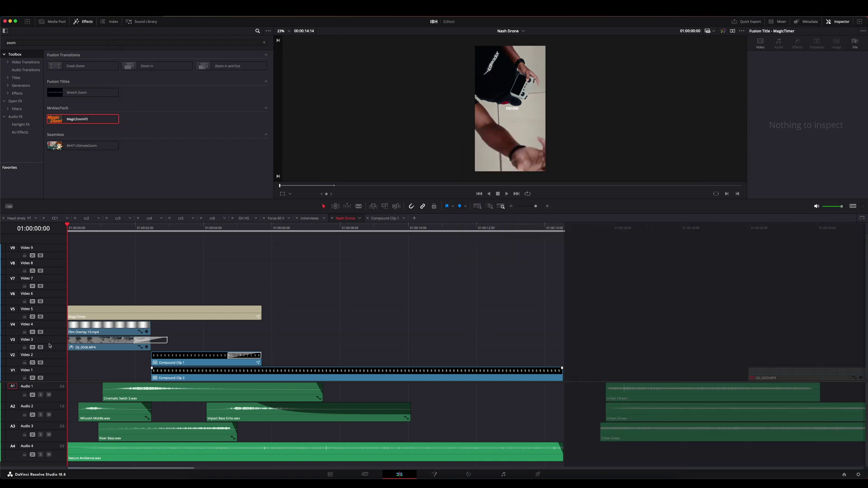
# Move Urban 26.wav to the start of the sequence on a new Audio 5 track and play it back.
pyautogui.moveTo(647, 382); pyautogui.dragTo(647, 333)
pyautogui.moveTo(656, 362); pyautogui.dragTo(97, 429)
pyautogui.press('space')
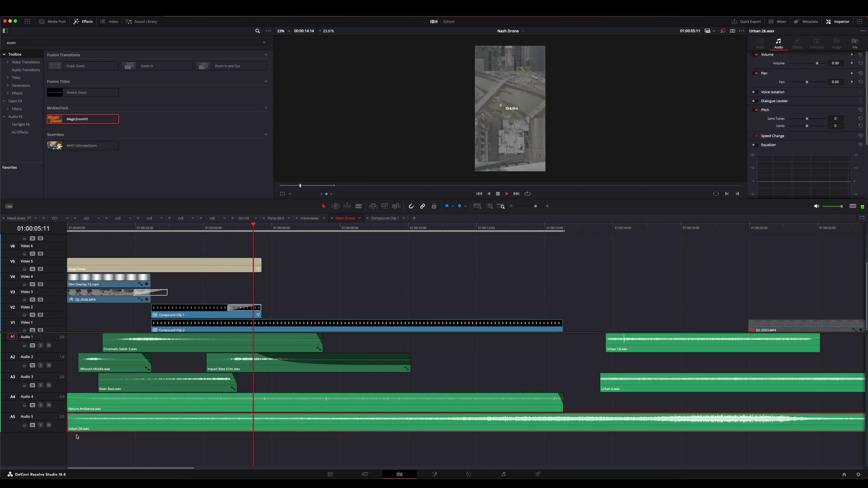
pyautogui.press('super+minus')
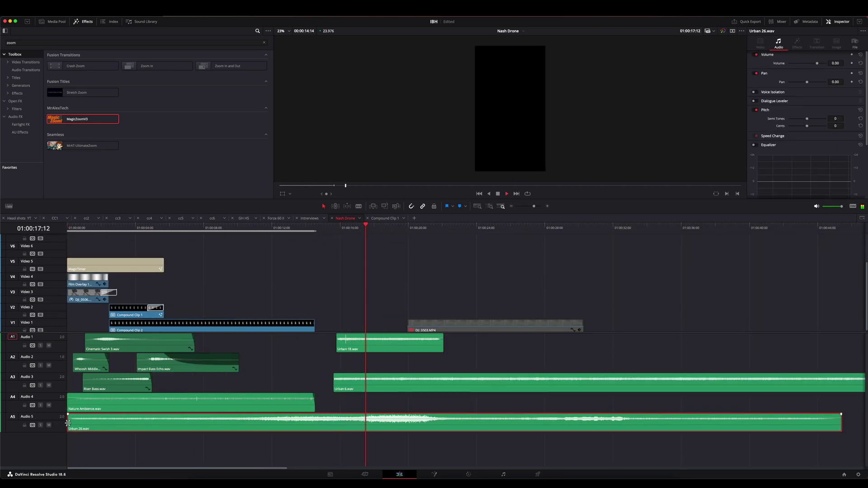
# Trim Urban 26.wav to a section ending with the edit, place it near the sequence start, and fade out its end.
pyautogui.moveTo(68, 423); pyautogui.dragTo(490, 436)
pyautogui.moveTo(508, 425); pyautogui.dragTo(85, 425)
pyautogui.click(136, 228)
pyautogui.moveTo(211, 425); pyautogui.dragTo(235, 425)
pyautogui.moveTo(442, 423); pyautogui.dragTo(279, 415)
# Trim the start of Urban 26.wav by about 01:10 and play the sequence from the beginning to check it.
pyautogui.moveTo(93, 420)
pyautogui.mouseDown()
pyautogui.moveTo(68, 415)
pyautogui.moveTo(133, 414)
pyautogui.moveTo(91, 414)
pyautogui.mouseUp()
pyautogui.press('space')
pyautogui.press('Home')
pyautogui.press('space')
pyautogui.press('super+z')
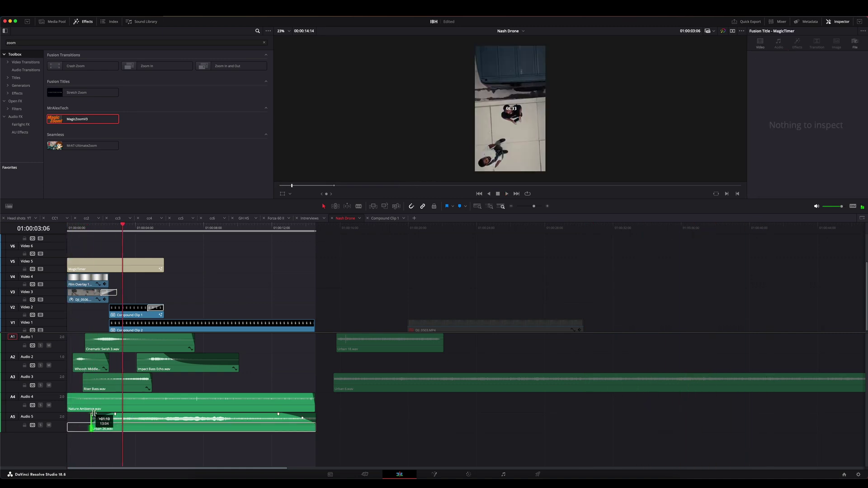
# Lower the volume of Urban 26.wav to about -10.69 while playing the sequence.
pyautogui.click(85, 228)
pyautogui.click(153, 419)
pyautogui.moveTo(817, 63); pyautogui.dragTo(814, 63)
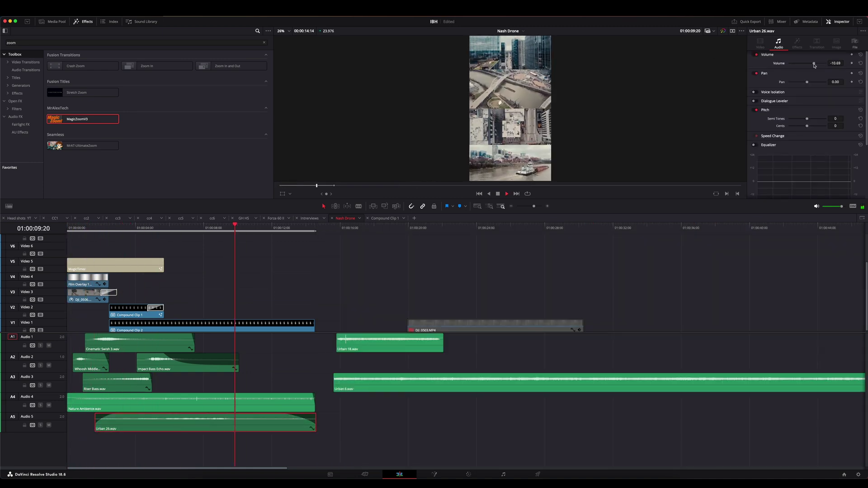
# Try Urban 18.wav on a new Audio 6 track, starting at the end of the MagicTimer title, and play it back.
pyautogui.moveTo(380, 344); pyautogui.dragTo(207, 446)
pyautogui.click(166, 228)
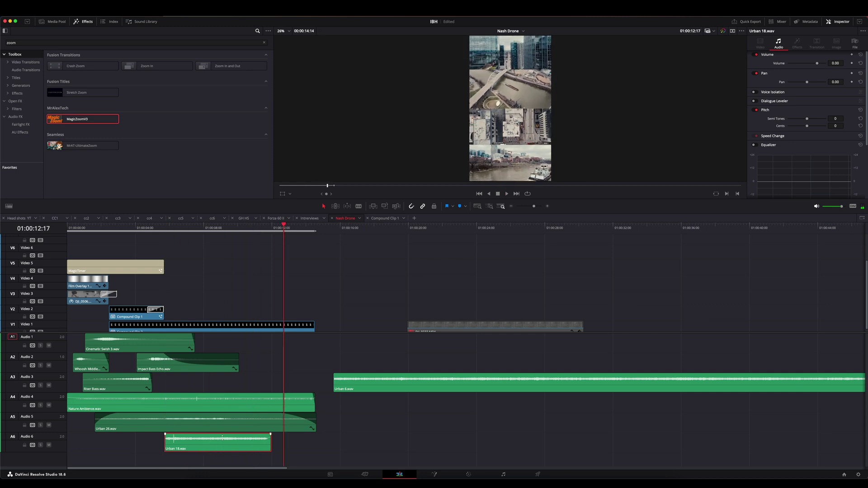
# Replace Urban 18.wav with Urban 6.wav on Audio 6, placing Urban 6.wav at the start of the sequence.
pyautogui.moveTo(362, 382); pyautogui.dragTo(94, 460)
pyautogui.click(213, 448)
pyautogui.press('BackSpace')
pyautogui.press('space')
pyautogui.moveTo(218, 460); pyautogui.dragTo(217, 441)
# Cut Urban 6.wav at the end of the edit, fade it, and play the sequence from the beginning.
pyautogui.press('b')
pyautogui.click(315, 440)
pyautogui.moveTo(314, 435); pyautogui.dragTo(277, 441)
pyautogui.click(69, 228)
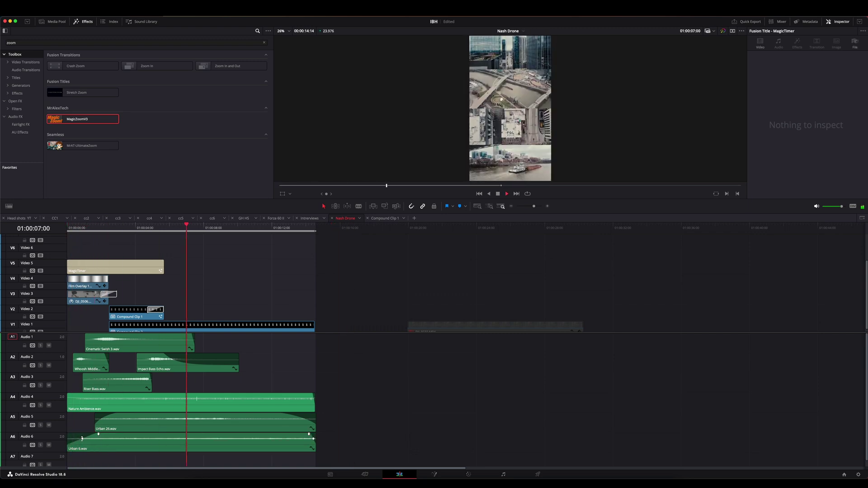
# Queue the sequence for export under the file name Nash Drone Audio 2 CG and start rendering it.
pyautogui.click(538, 474)
pyautogui.click(99, 463)
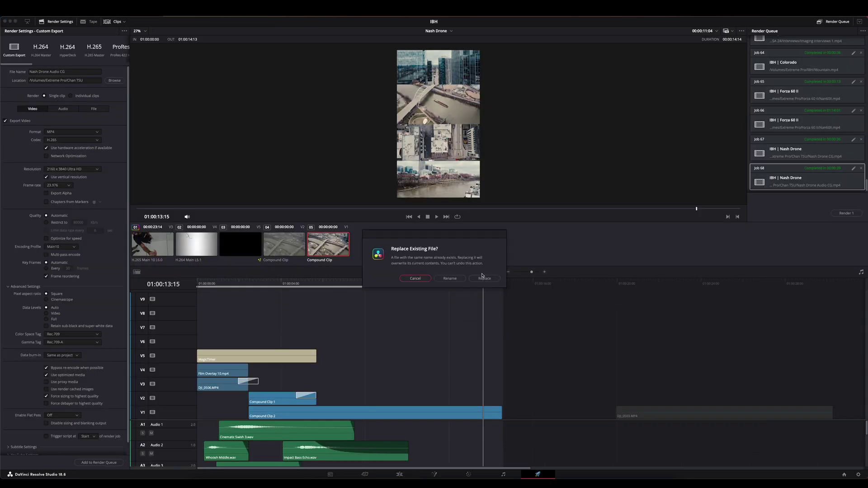
pyautogui.click(482, 277)
pyautogui.click(457, 99)
pyautogui.write('2')
pyautogui.click(520, 263)
pyautogui.click(852, 213)
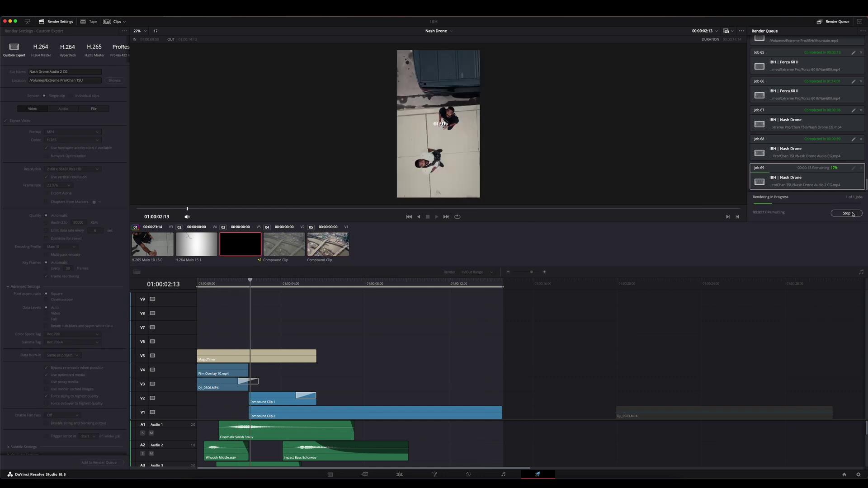